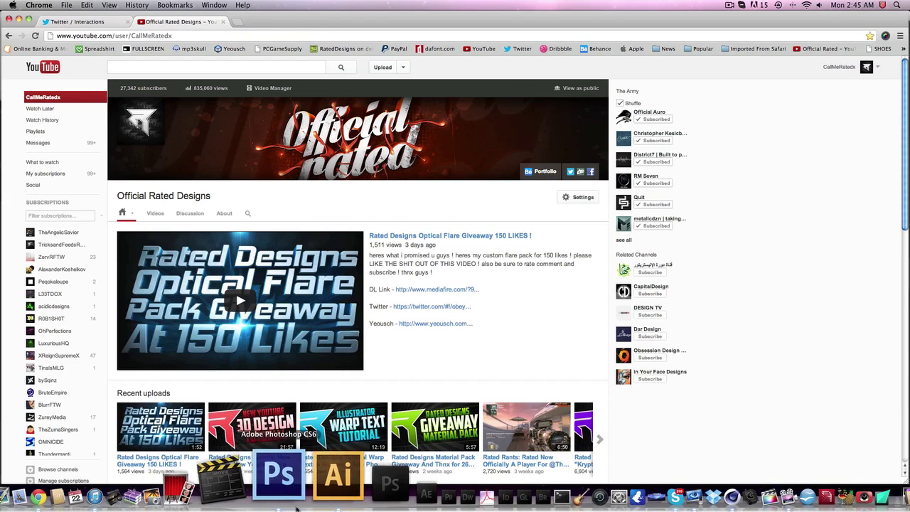
Switch to CINEMA 4D and show the object properties of the MoText object
left_click(291, 496)
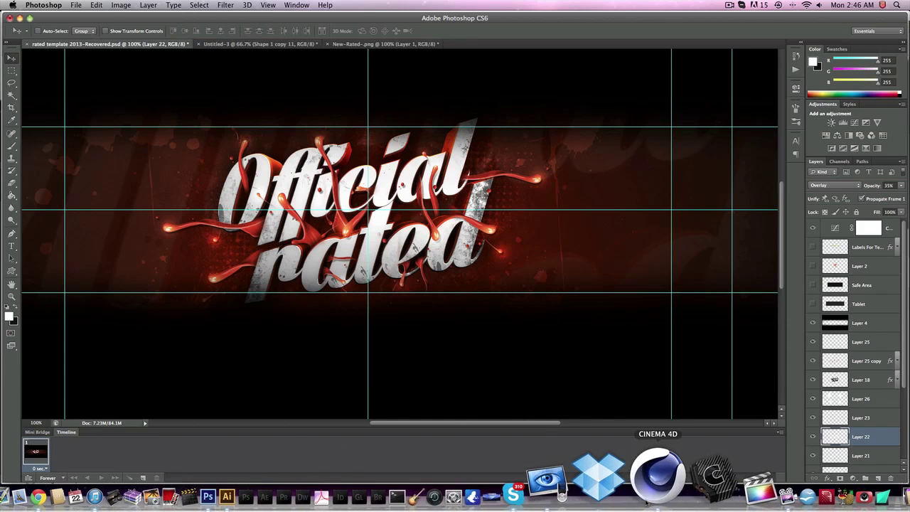
left_click(686, 477)
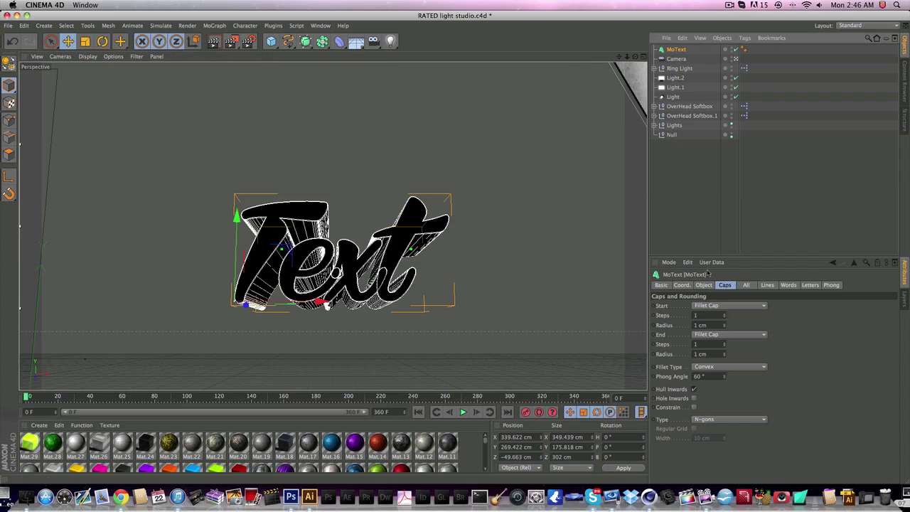
left_click(703, 285)
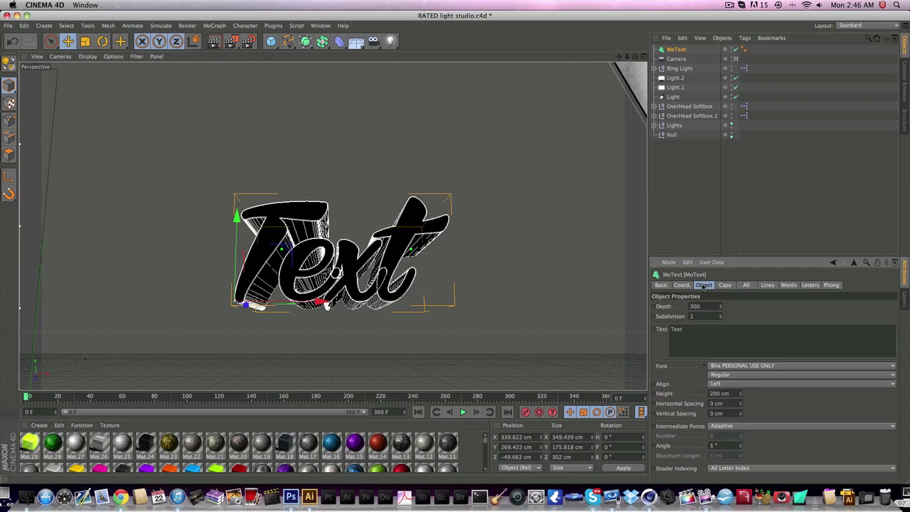
Try the Lord Juusai Rises font on the MoText object
left_click(726, 365)
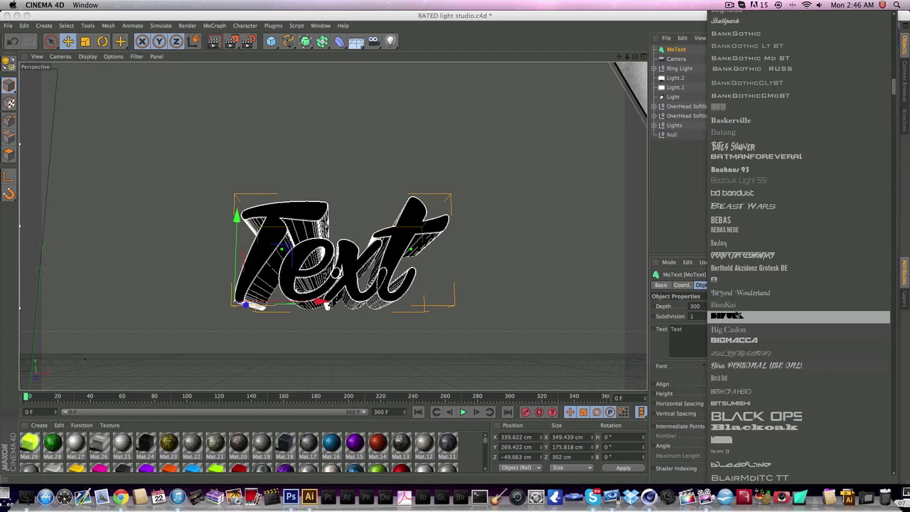
scroll(736, 316, "down", 15)
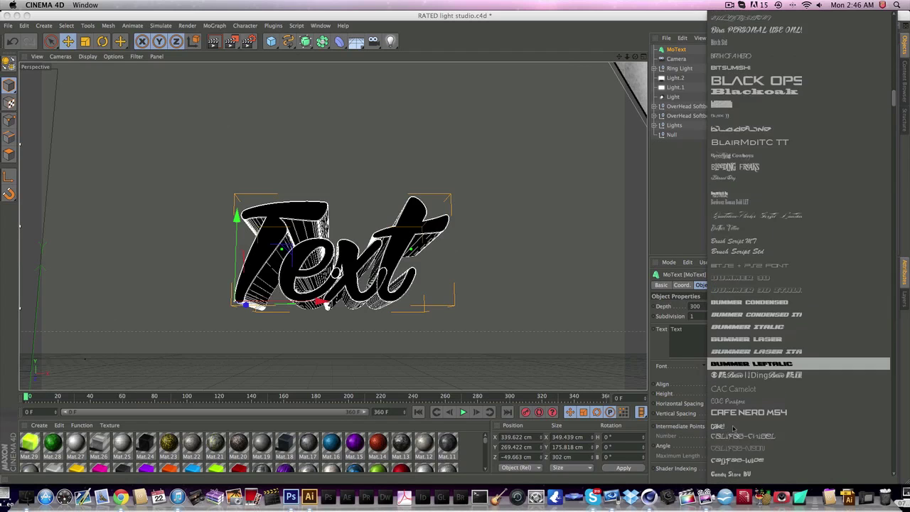
scroll(735, 426, "down", 12)
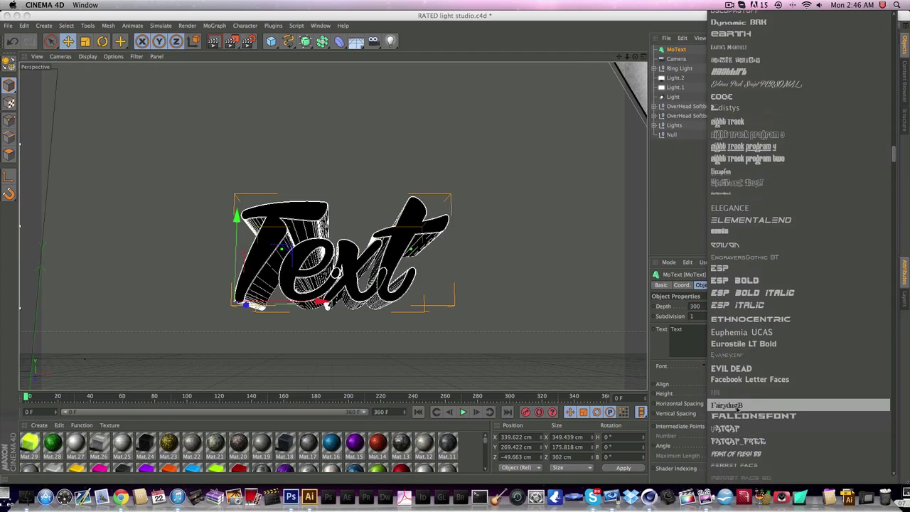
scroll(737, 444, "down", 12)
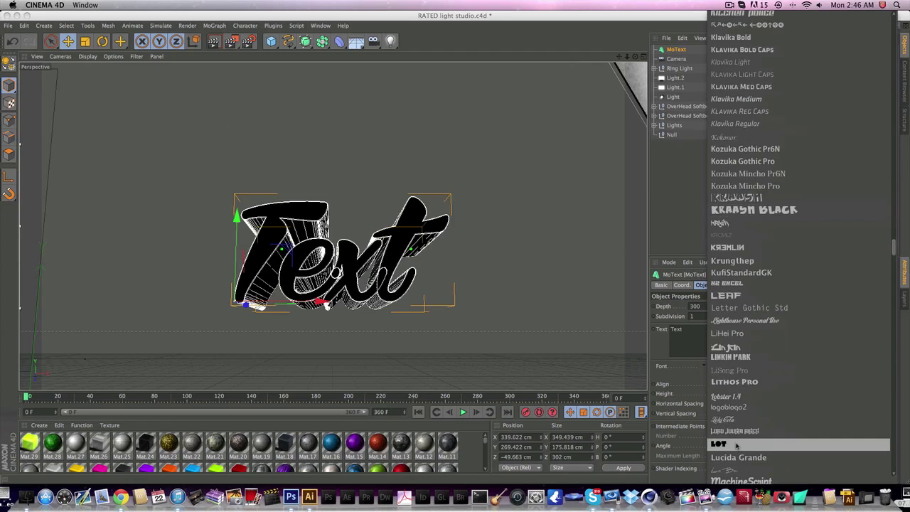
left_click(728, 431)
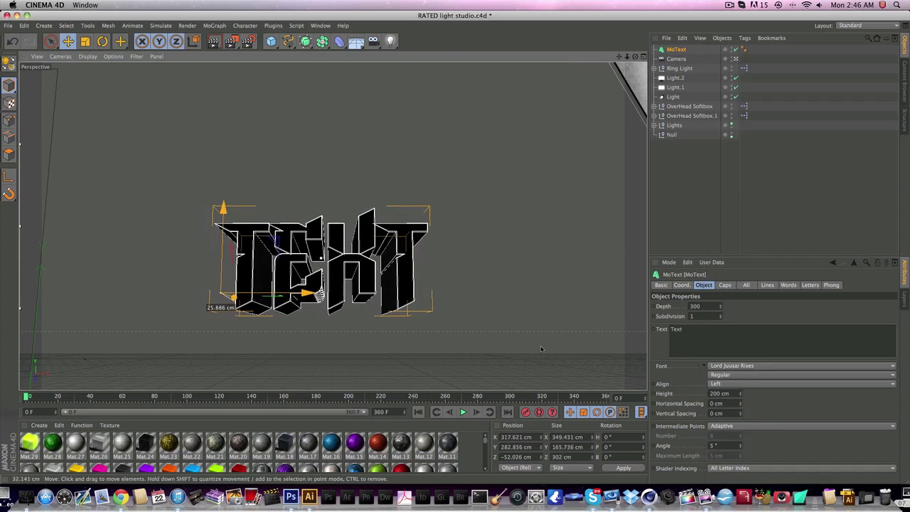
Try the Prince of Persia font on the MoText object
left_click(730, 367)
scroll(731, 368, "down", 10)
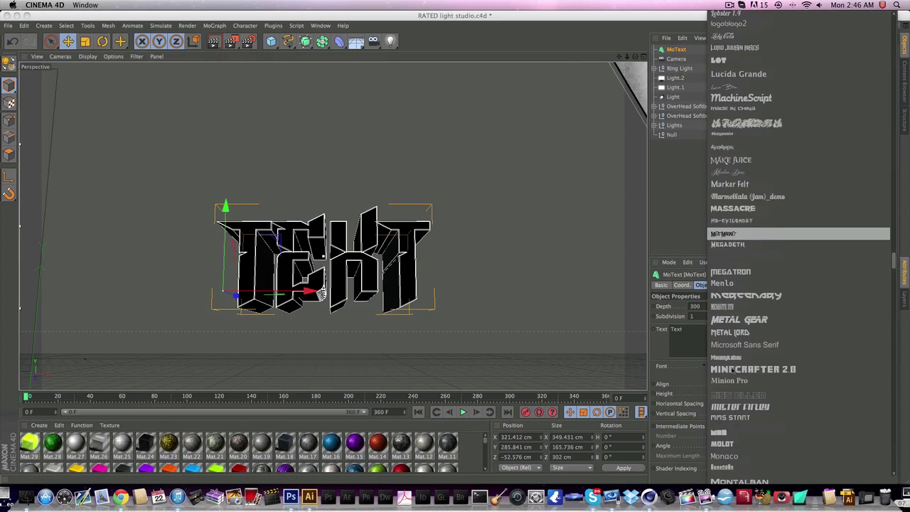
scroll(758, 364, "down", 20)
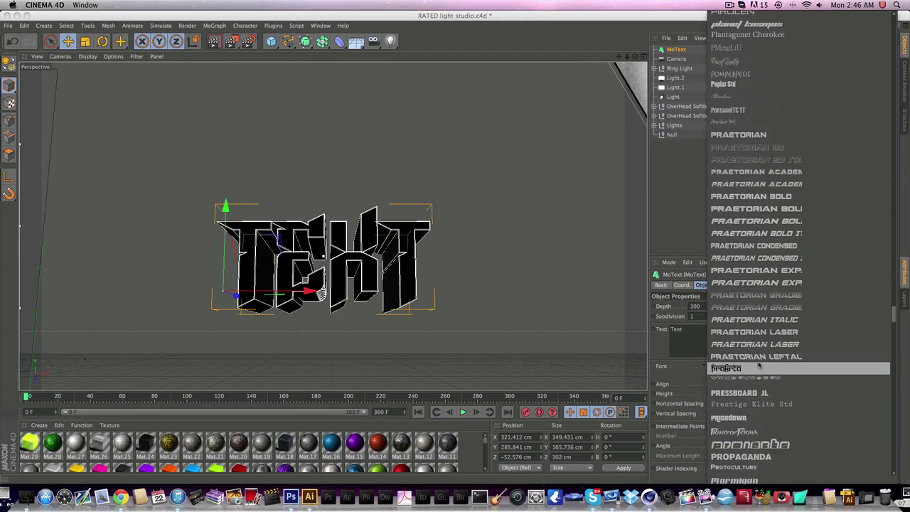
left_click(761, 365)
Try the Fighting Spirit TBS font on the MoText object
left_click(760, 366)
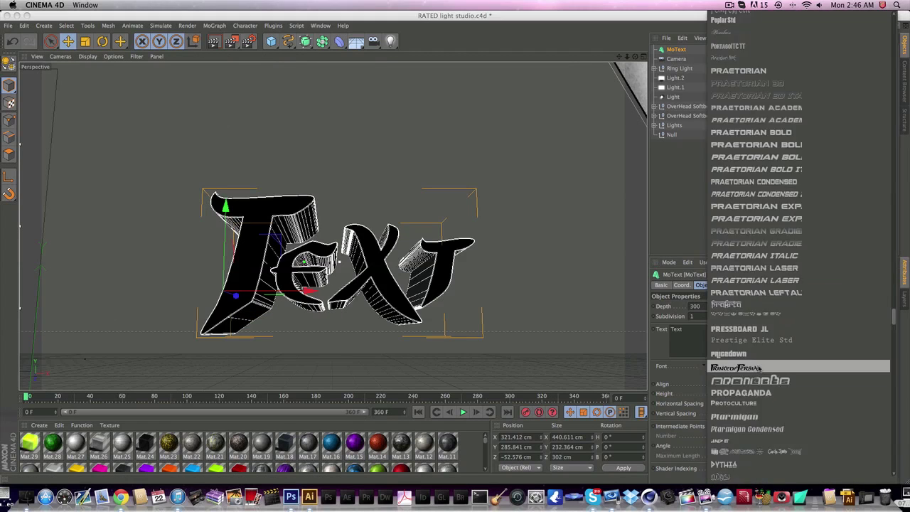
scroll(758, 368, "down", 10)
scroll(758, 369, "down", 10)
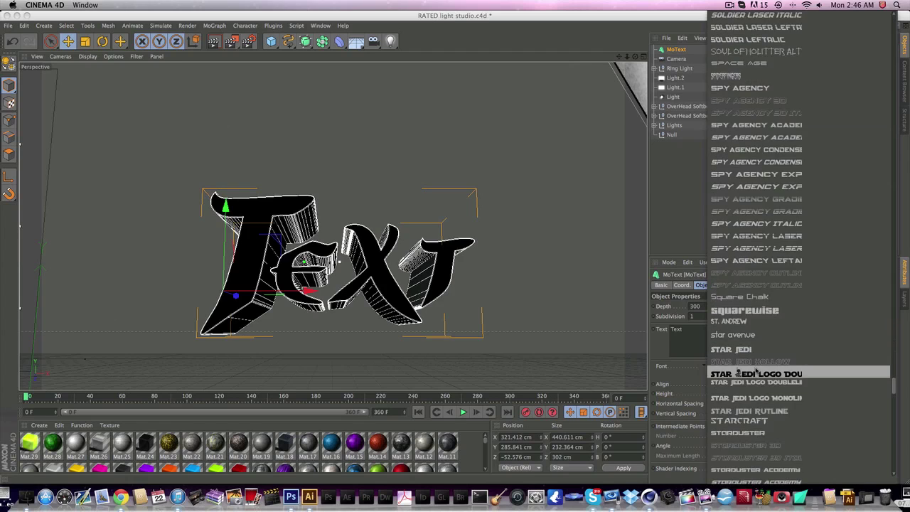
scroll(758, 368, "up", 10)
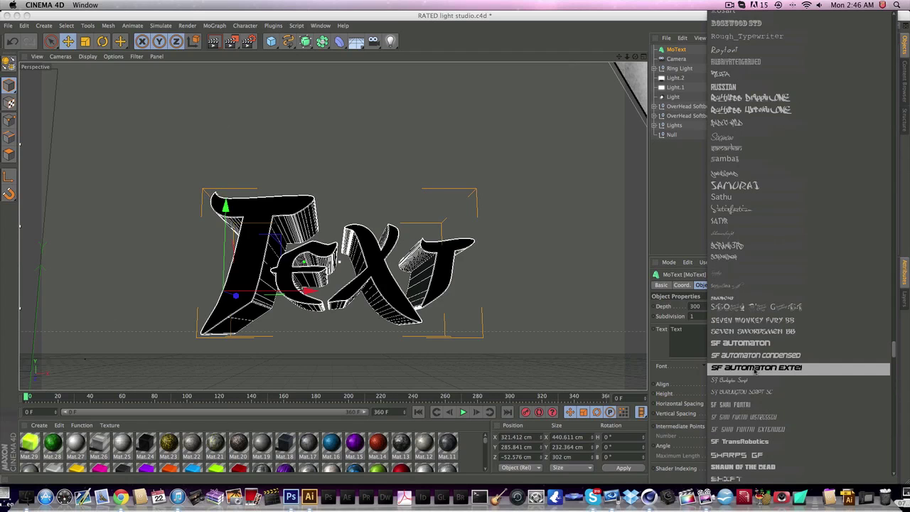
scroll(755, 371, "up", 10)
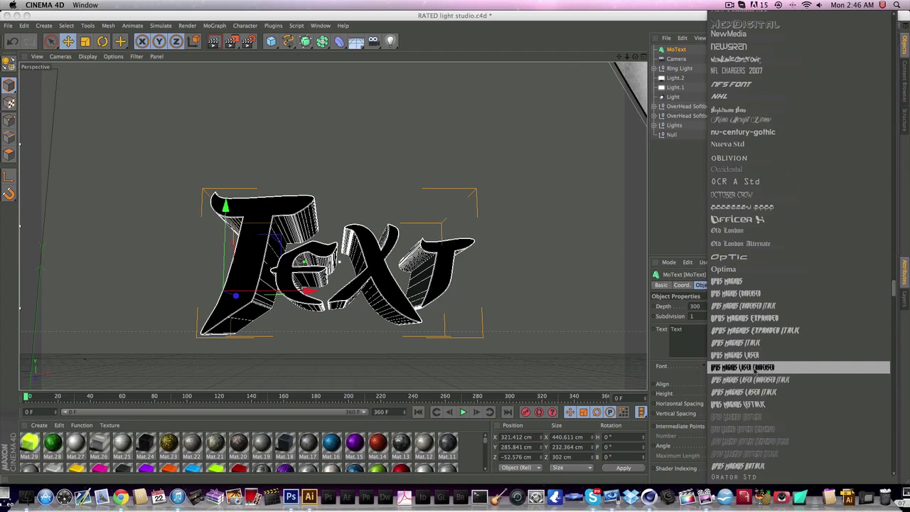
scroll(755, 371, "up", 15)
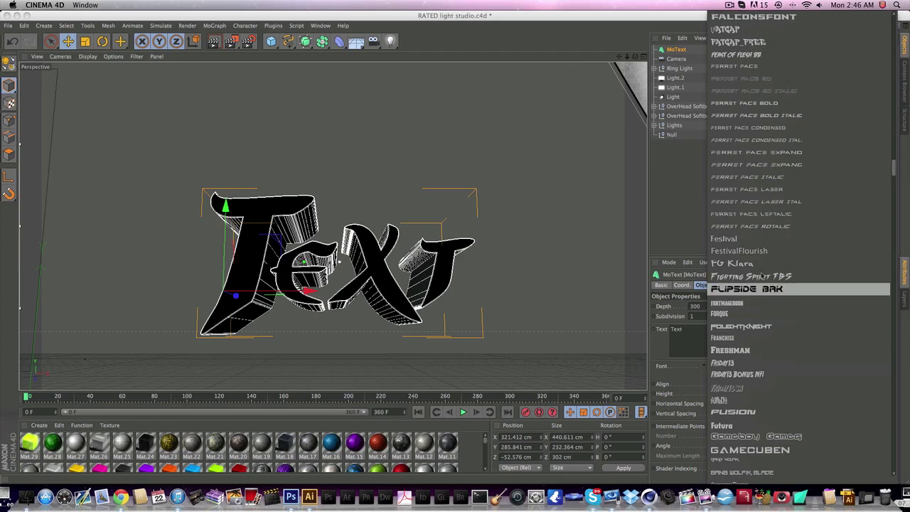
left_click(758, 277)
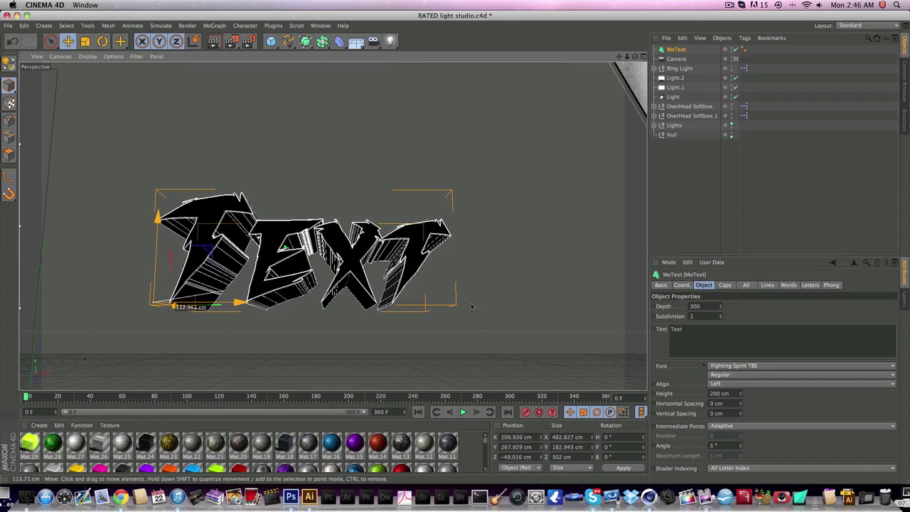
Set the MoText object's font to Bad Boys
left_click(764, 366)
scroll(764, 369, "up", 10)
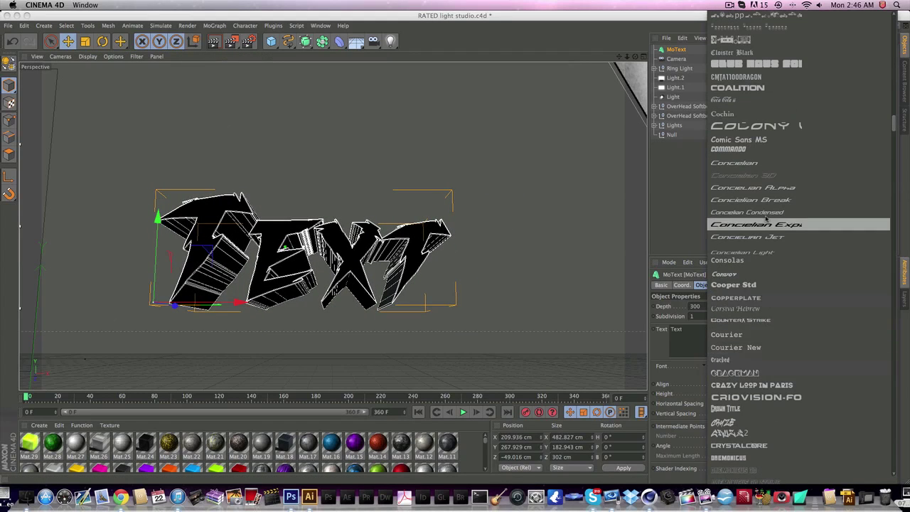
scroll(765, 218, "up", 5)
scroll(765, 217, "up", 10)
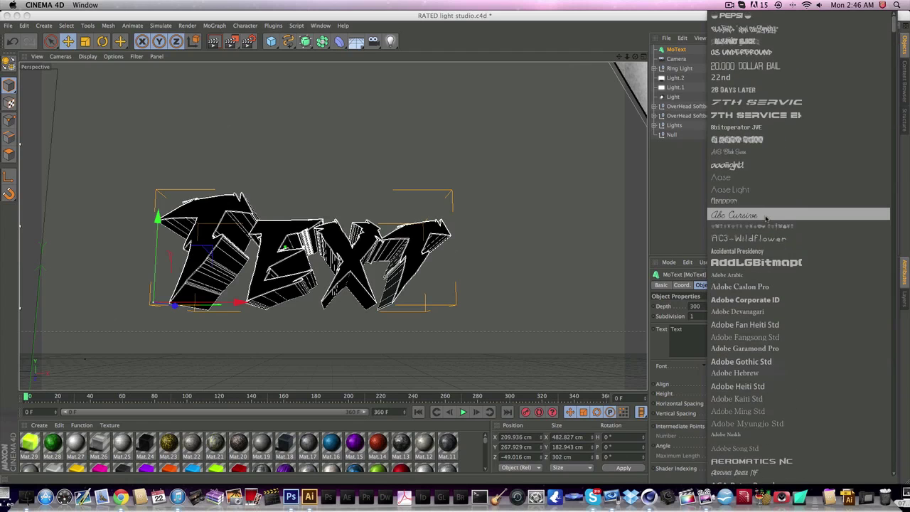
scroll(767, 218, "down", 10)
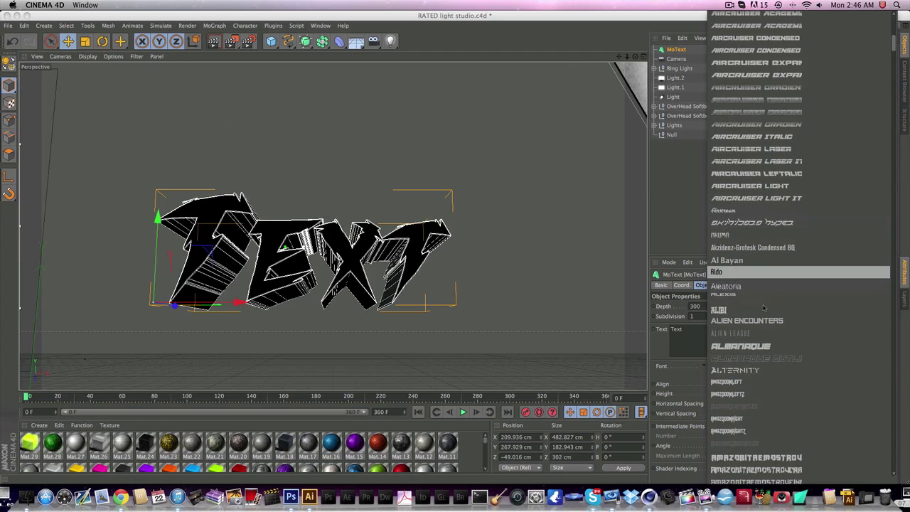
left_click(761, 396)
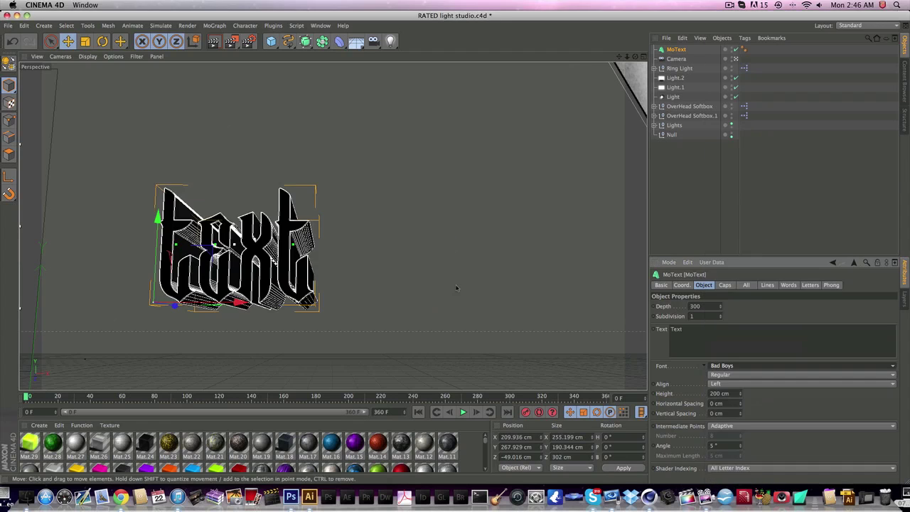
left_click(755, 366)
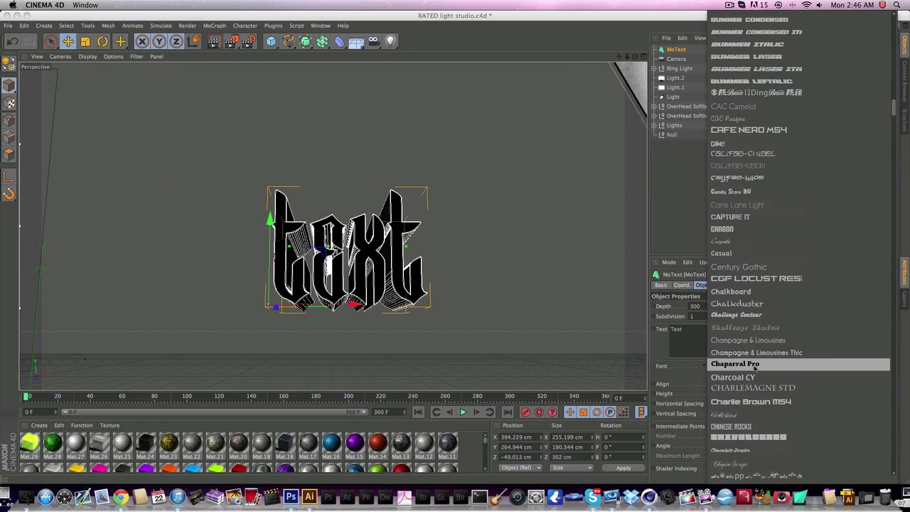
scroll(755, 367, "down", 2)
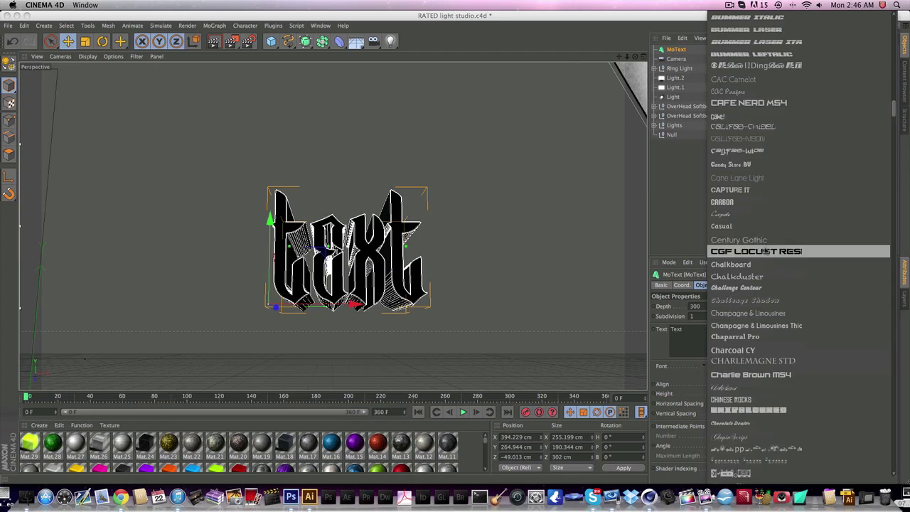
scroll(753, 279, "down", 15)
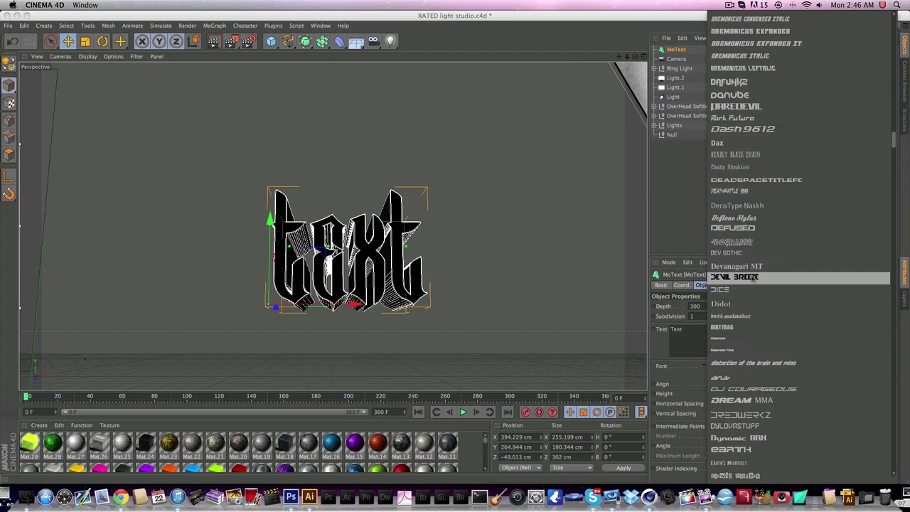
scroll(753, 278, "down", 20)
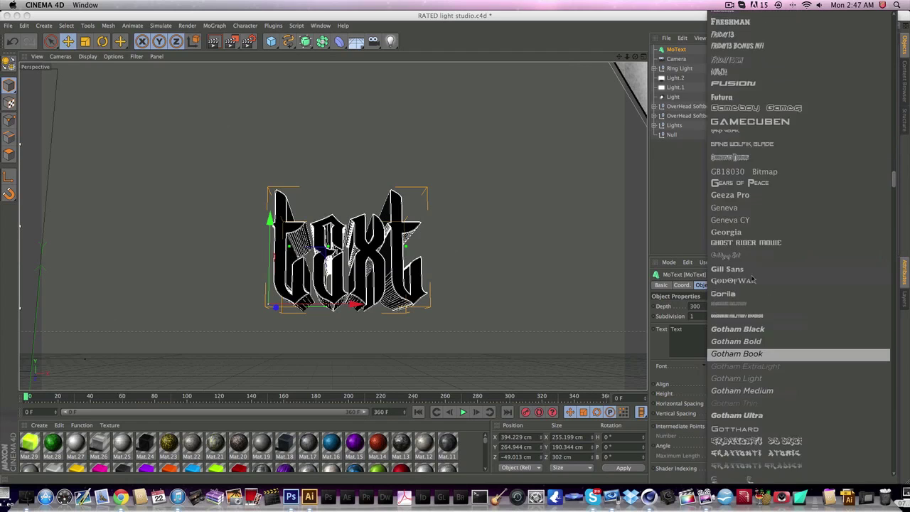
scroll(754, 278, "down", 20)
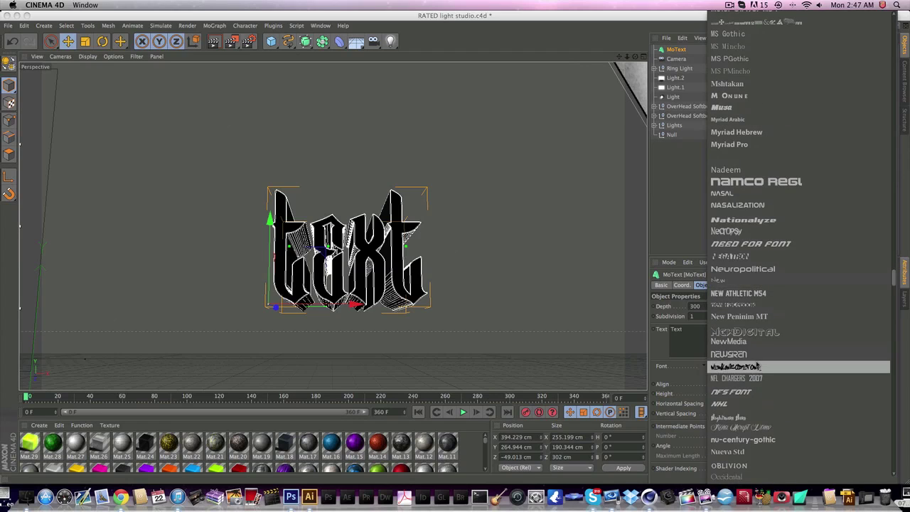
Replace the MoText wording with "Splatter" and move the object along X to about 243 cm
left_click(677, 352)
key("super+a")
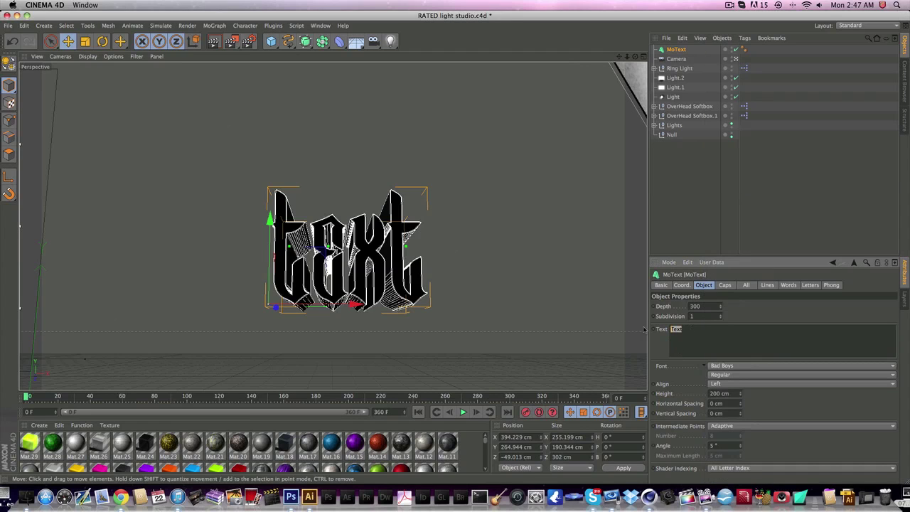
type("TUT")
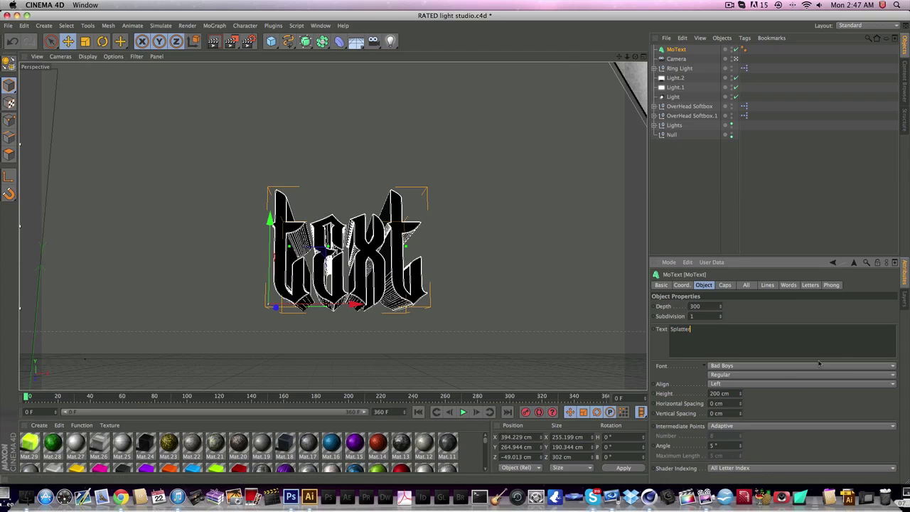
left_click_drag(277, 307, 192, 307)
Set the MoText font to Bira PERSONAL USE ONLY and move the text along X to about 175 cm
left_click(718, 367)
scroll(721, 427, "down", 5)
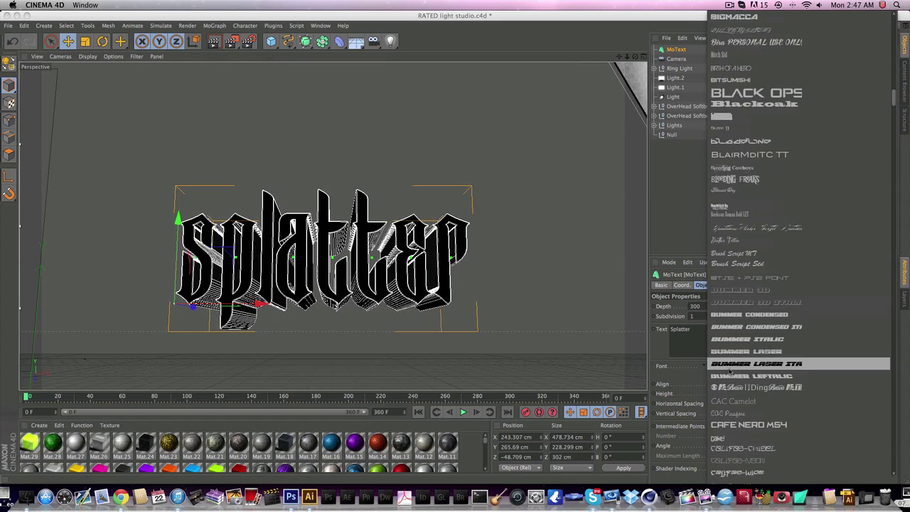
scroll(721, 430, "down", 10)
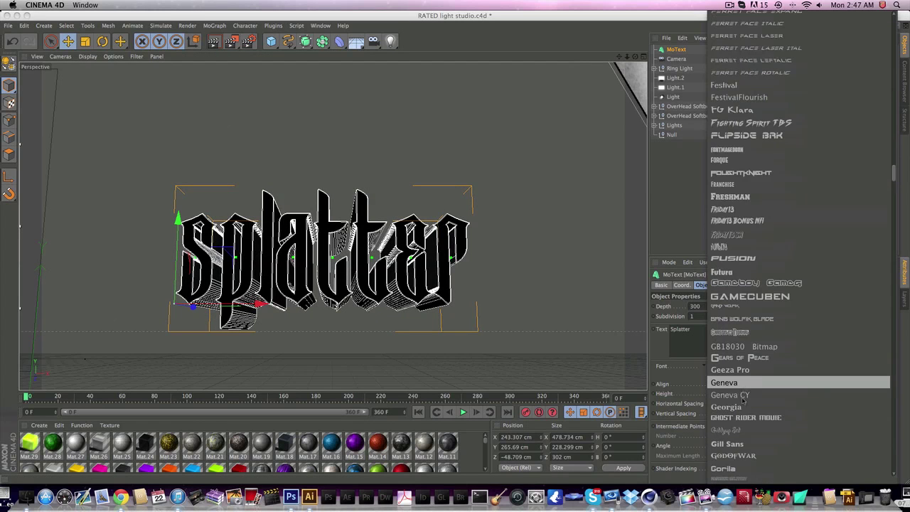
scroll(743, 400, "down", 10)
scroll(737, 441, "down", 10)
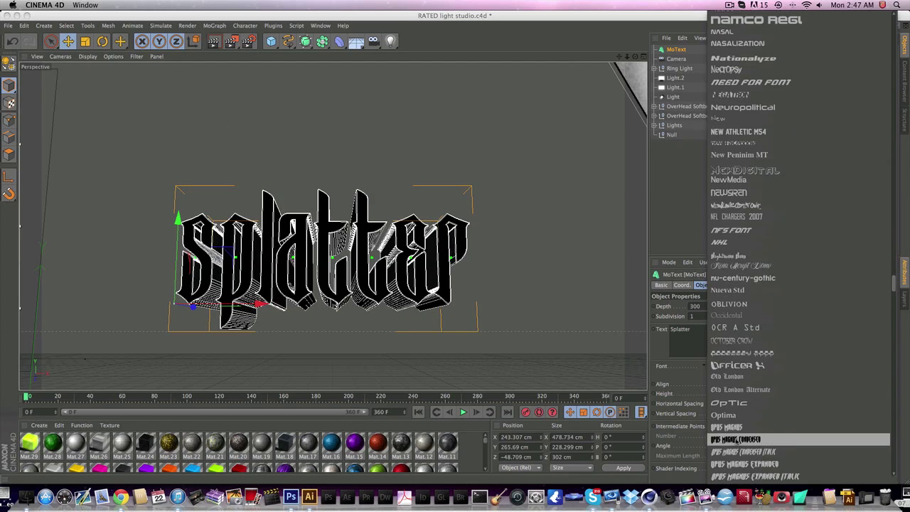
scroll(737, 441, "down", 10)
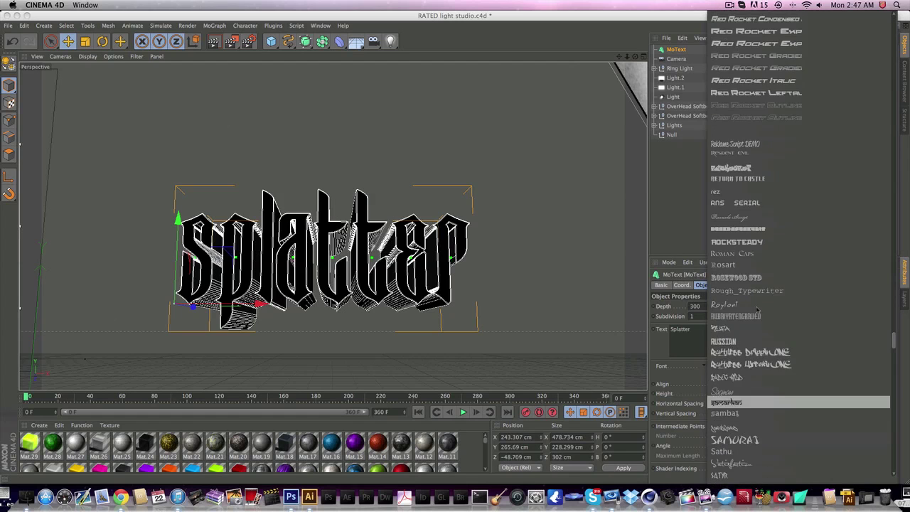
scroll(754, 288, "up", 5)
scroll(754, 287, "up", 20)
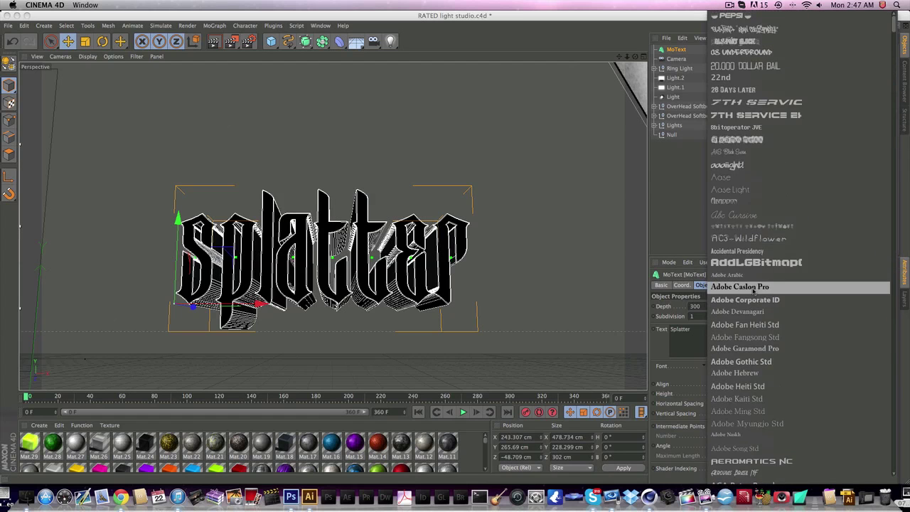
scroll(758, 481, "down", 15)
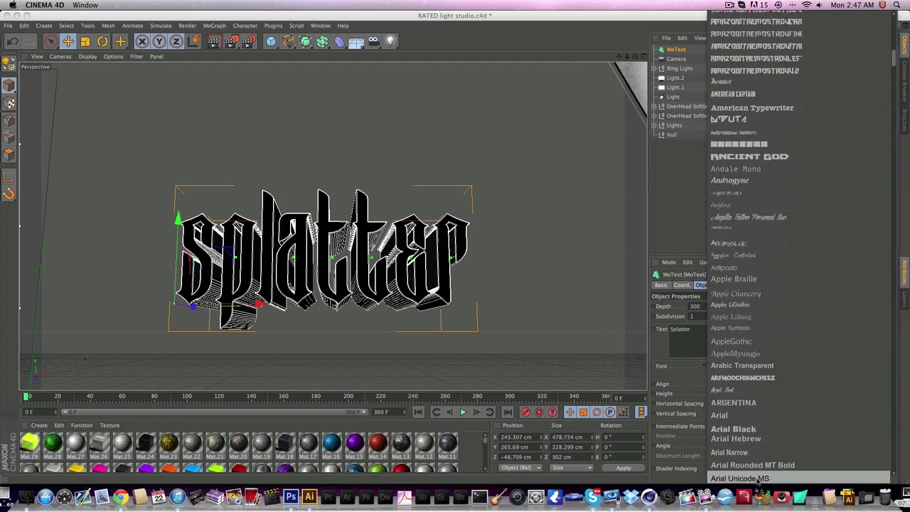
scroll(759, 481, "down", 15)
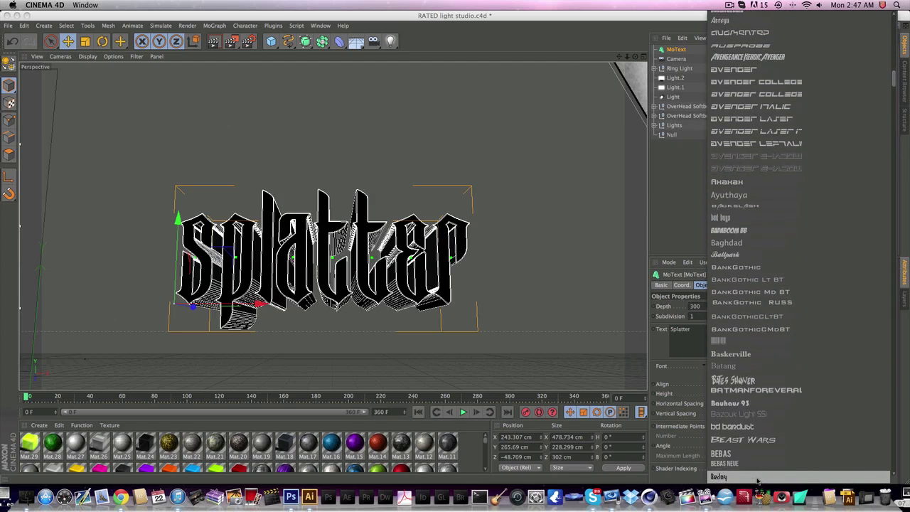
scroll(758, 481, "down", 10)
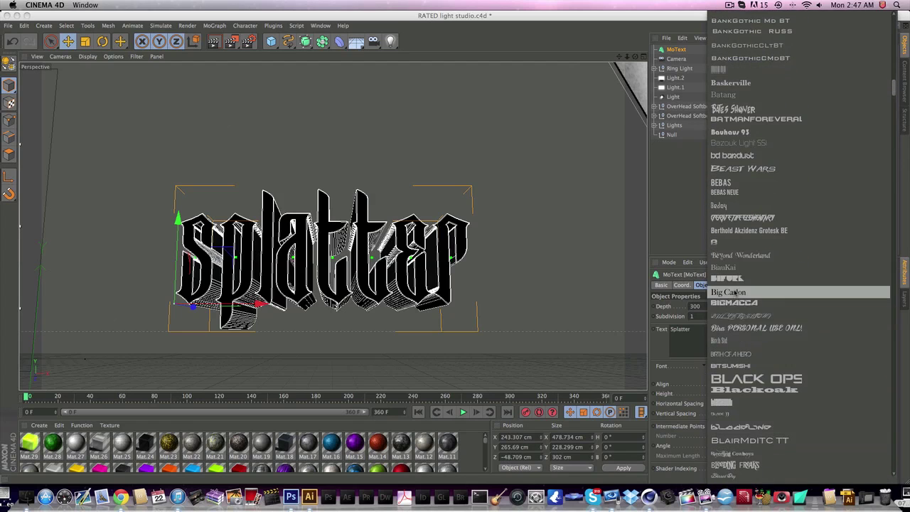
left_click(736, 329)
left_click_drag(258, 304, 219, 301)
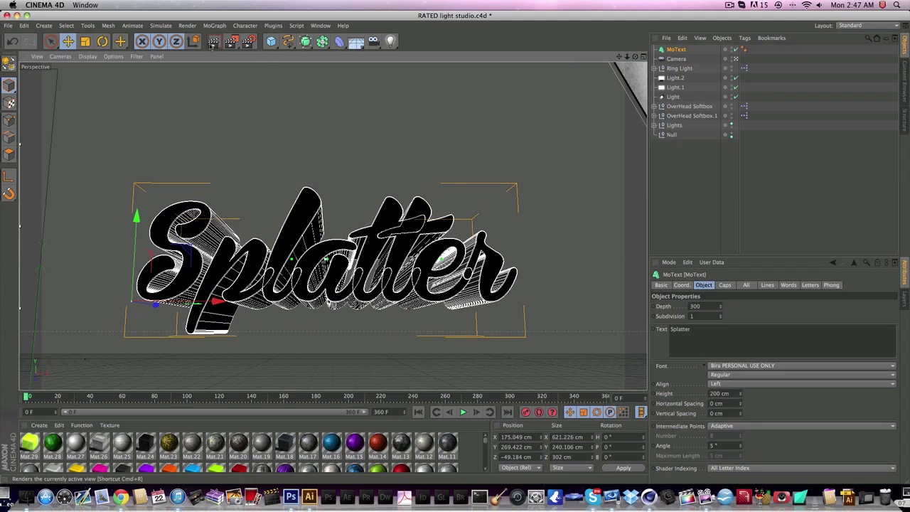
Render a preview of the Splatter text in the active view, continuing without the missing textures, and return to the MoText object
left_click(213, 44)
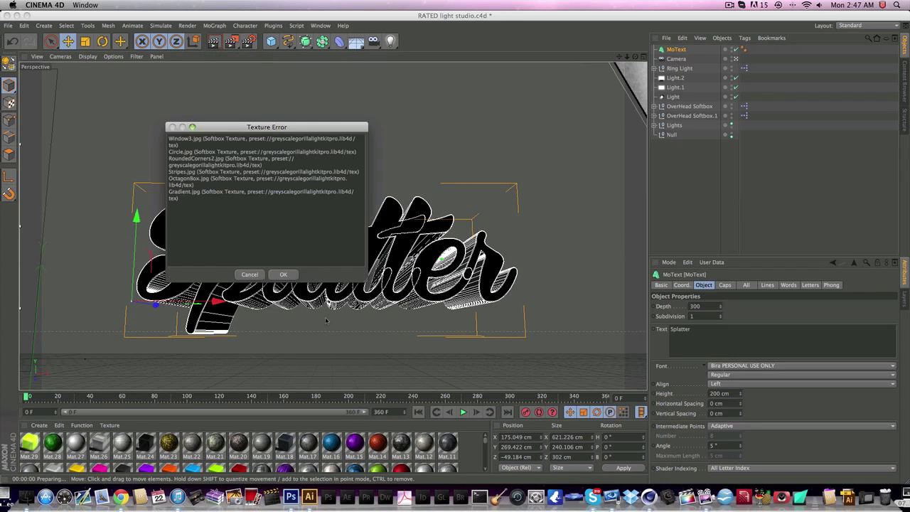
left_click(287, 271)
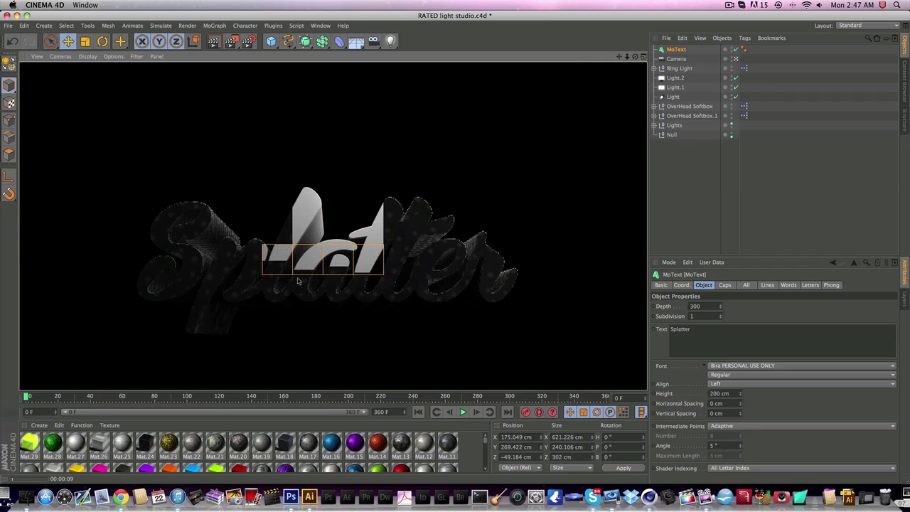
left_click(684, 52)
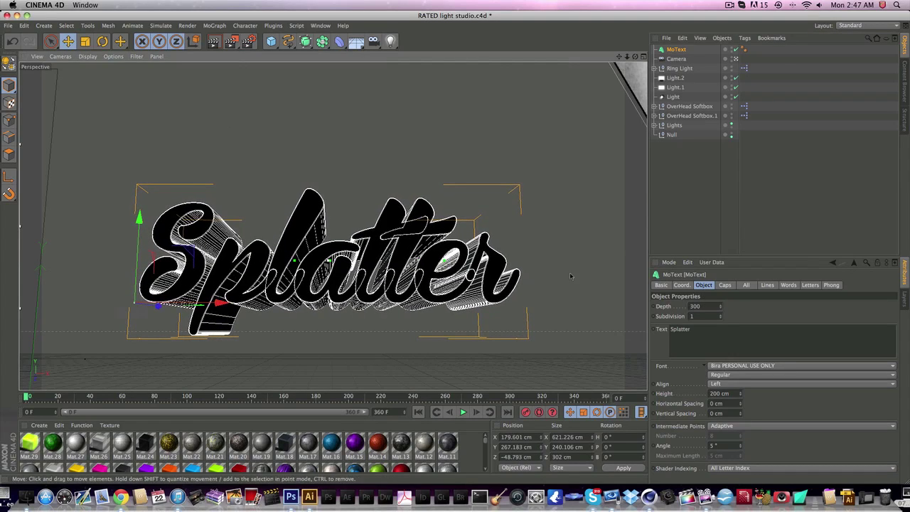
Try a shallow MoText depth of 20 with both the start and end caps set to plain Cap
left_click_drag(720, 308, 651, 308)
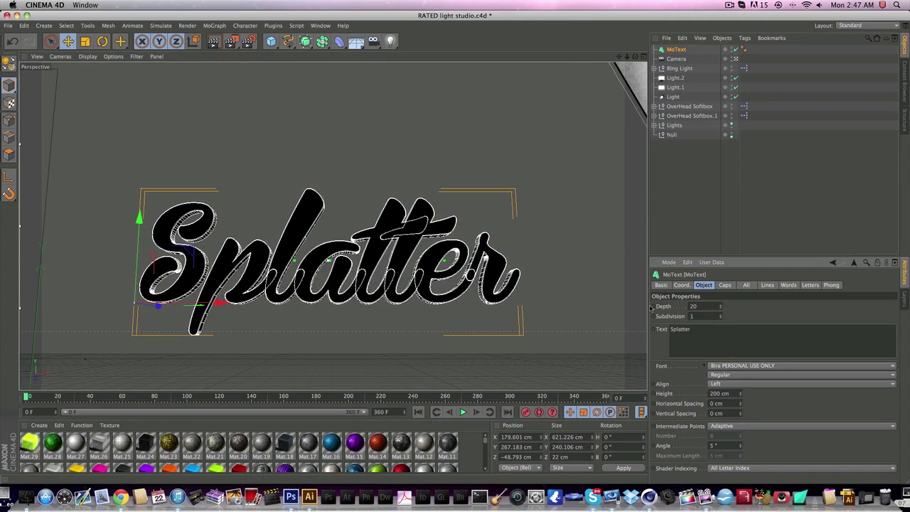
left_click(726, 285)
left_click(729, 306)
left_click(725, 315)
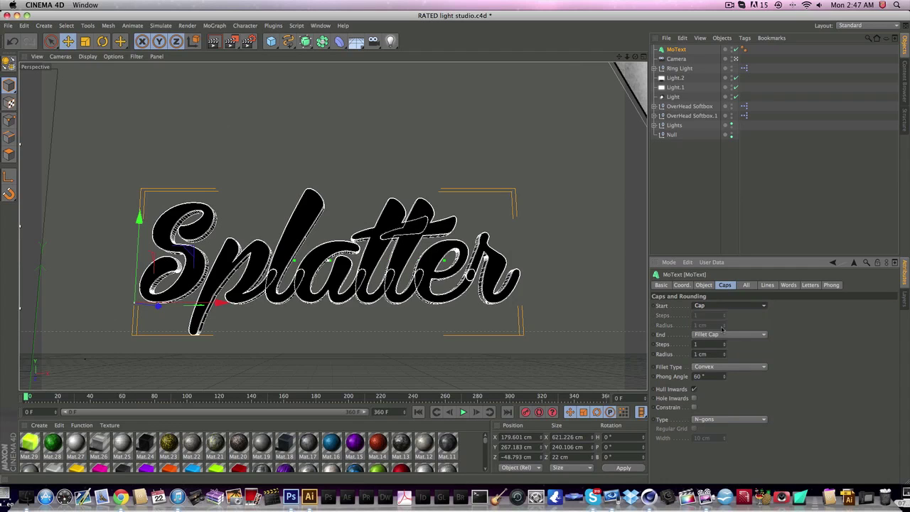
left_click(724, 335)
left_click(721, 344)
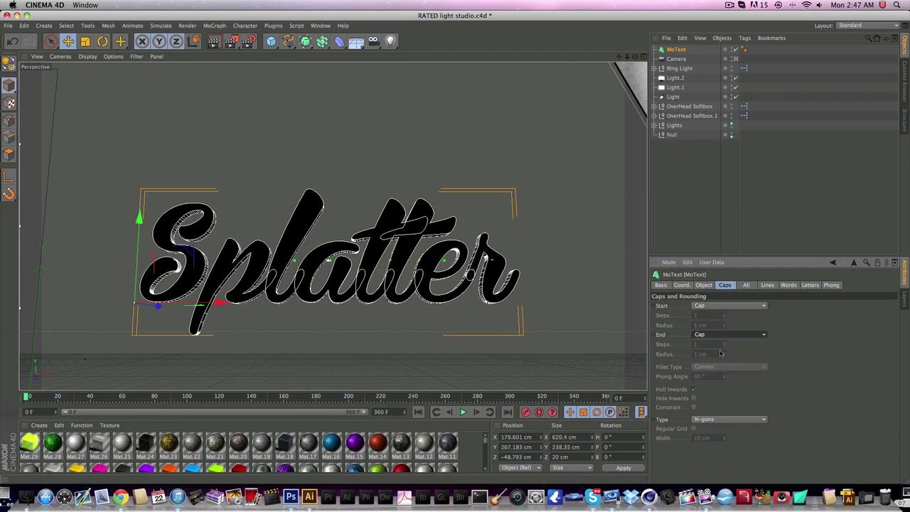
left_click_drag(390, 323, 385, 315)
Check the Official Rated reference artwork in Photoshop, and set the MoText depth to 300 in CINEMA 4D
left_click(703, 285)
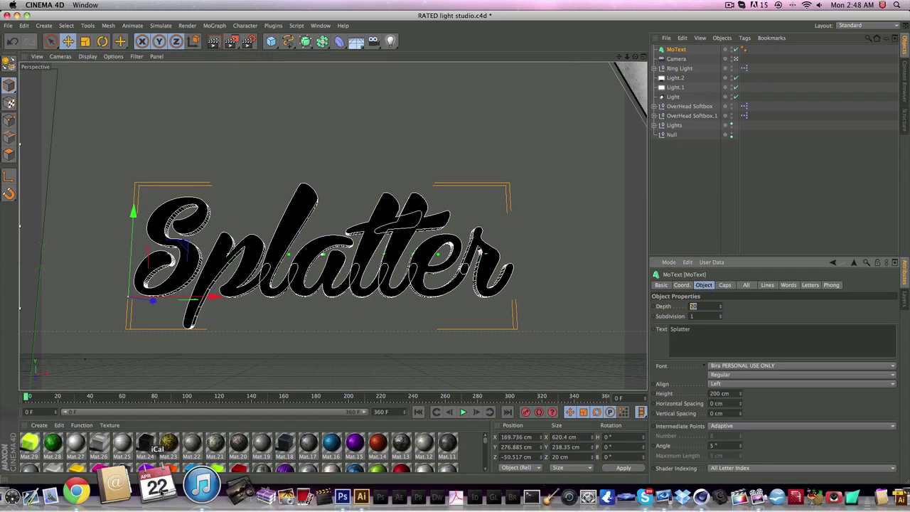
left_click(297, 478)
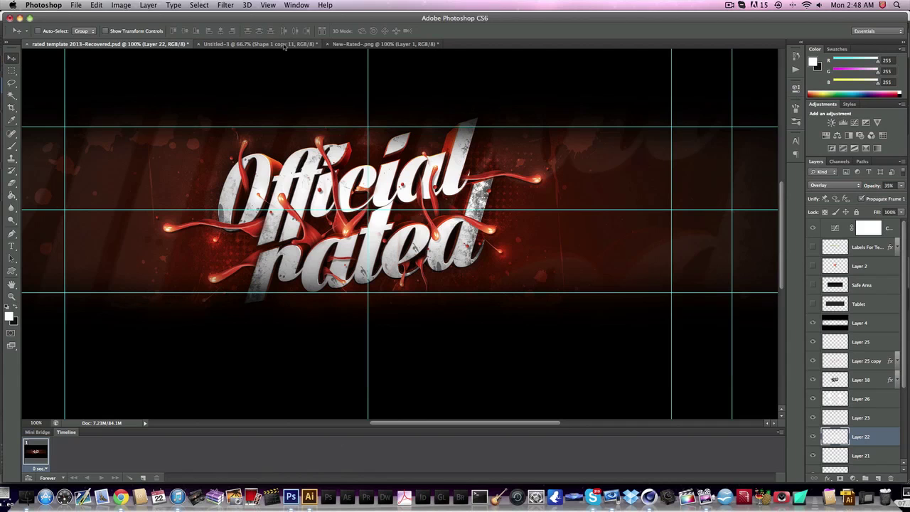
left_click(672, 494)
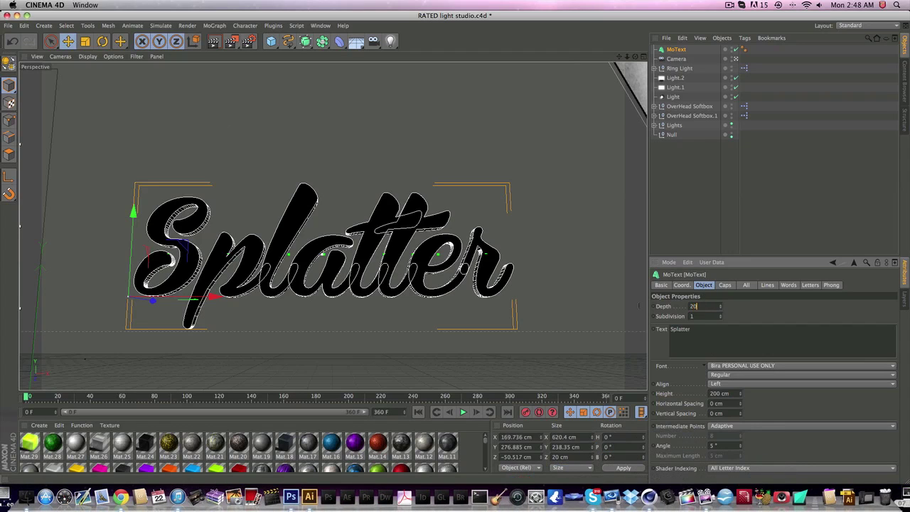
type("300")
key("Return")
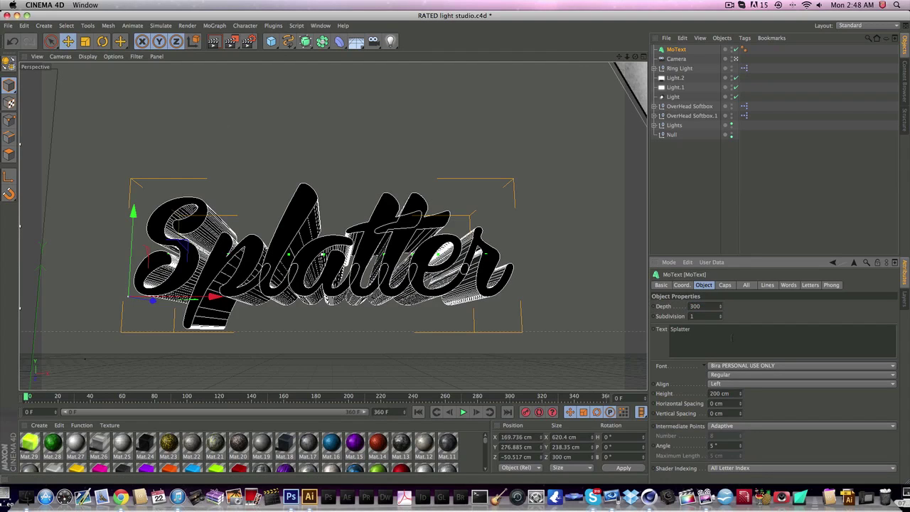
Set both the start and end caps of the MoText object to Fillet Cap
left_click(724, 285)
left_click(726, 306)
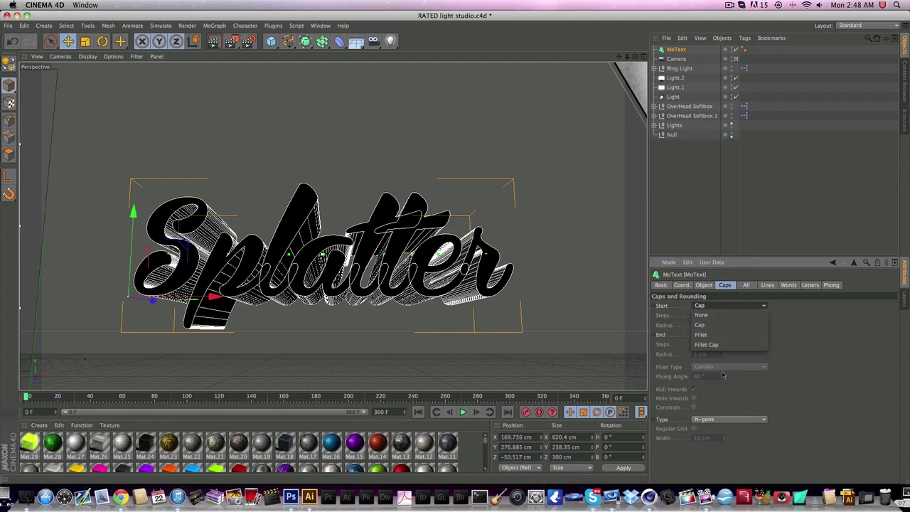
left_click(725, 345)
left_click(726, 335)
left_click(752, 372)
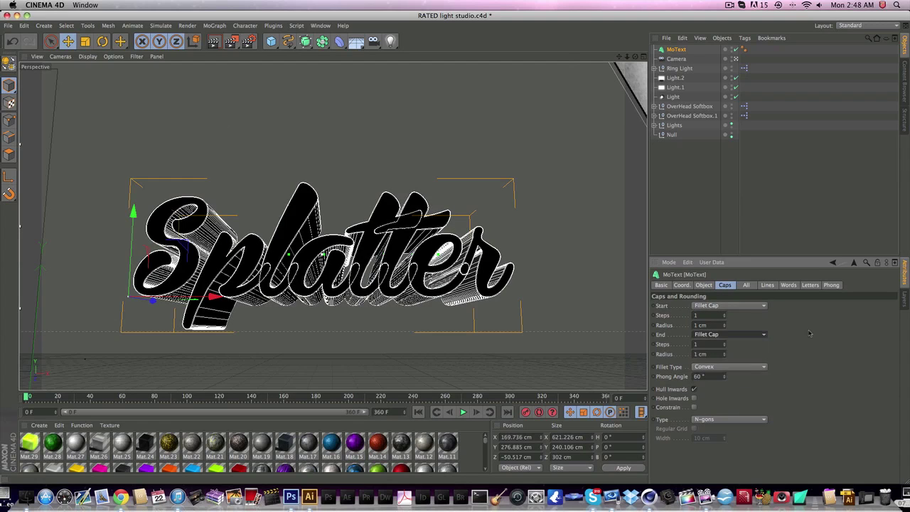
Apply a black material to the MoText object and duplicate the textured object
left_click(703, 286)
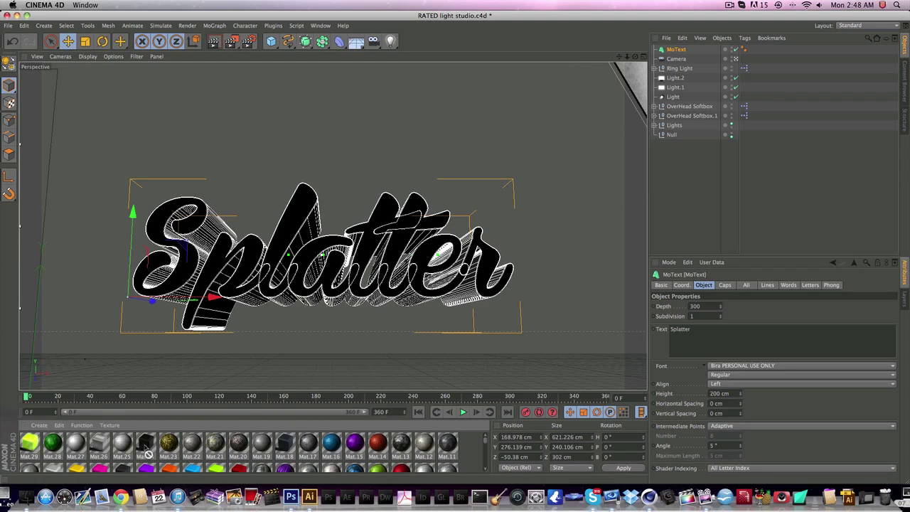
left_click(676, 51)
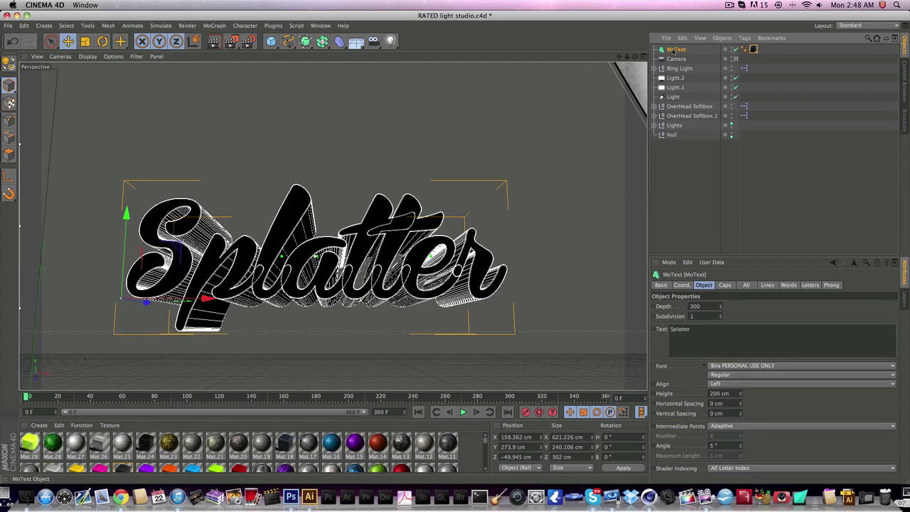
left_click_drag(673, 51, 675, 49, "ctrl")
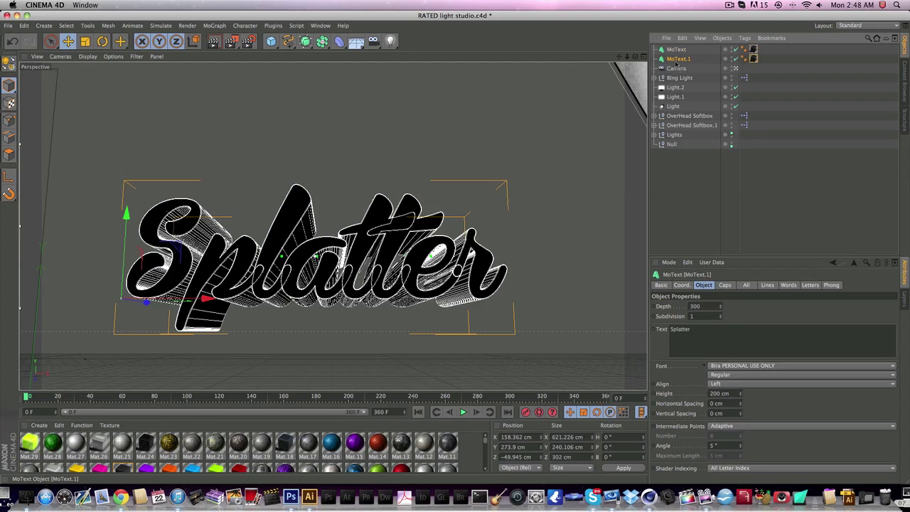
Set the duplicate text's start and end fillet radii to 3 cm and move it along Z to about -42.4 cm
left_click(724, 285)
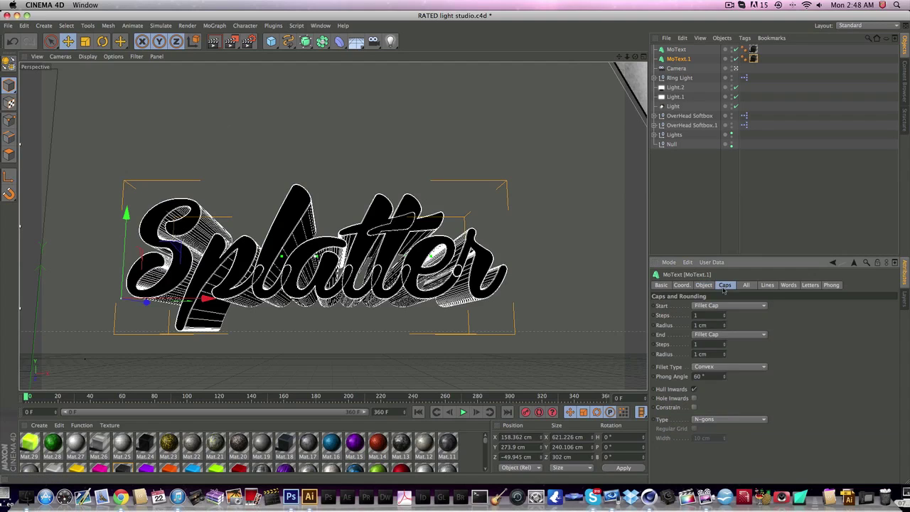
type("3")
key("Tab")
type("3")
key("Return")
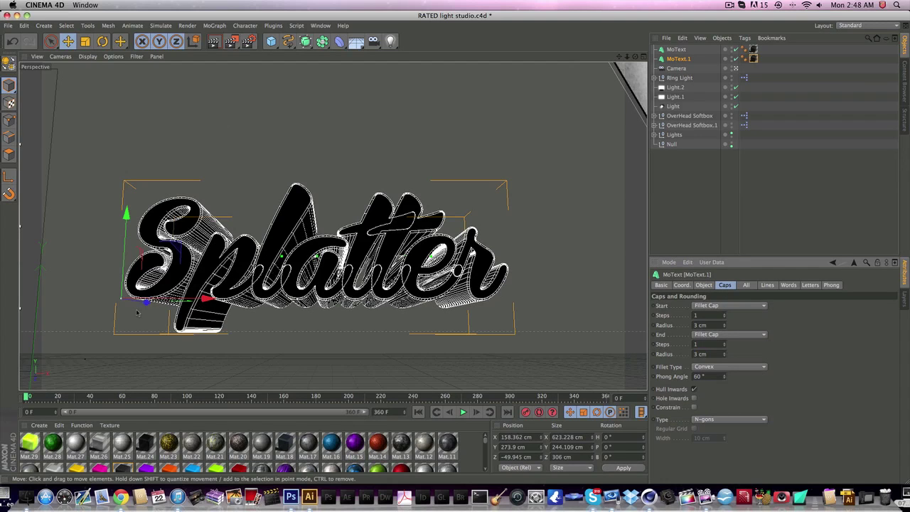
left_click_drag(146, 303, 148, 304)
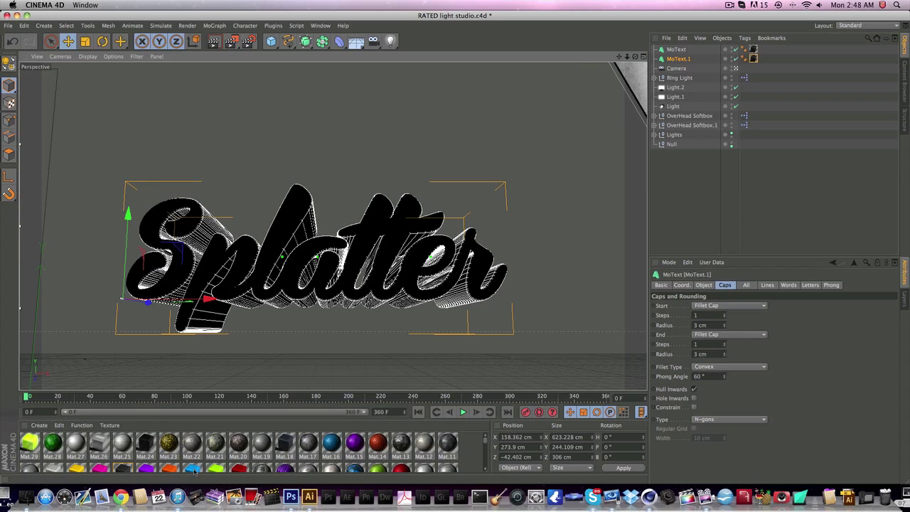
Replace the duplicate text's black material with the blue Mat.9 material
left_click(171, 470)
left_click(193, 470)
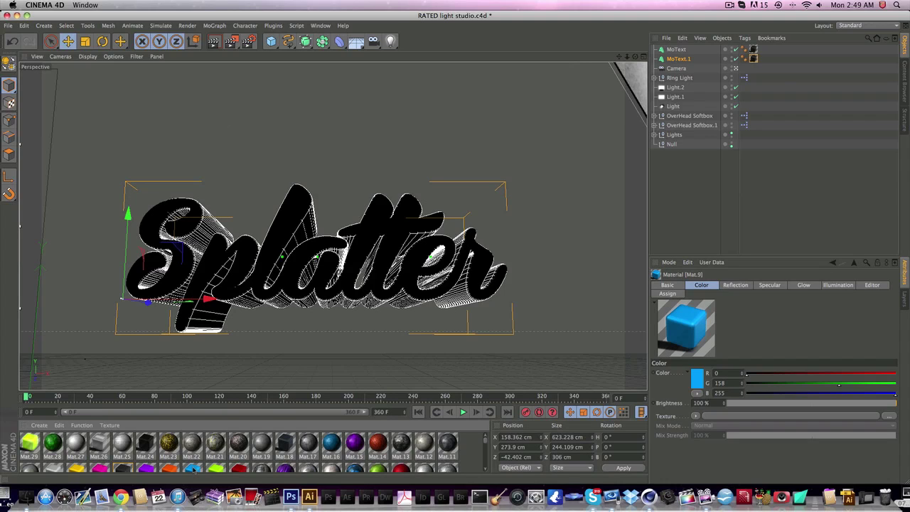
left_click_drag(580, 282, 754, 60)
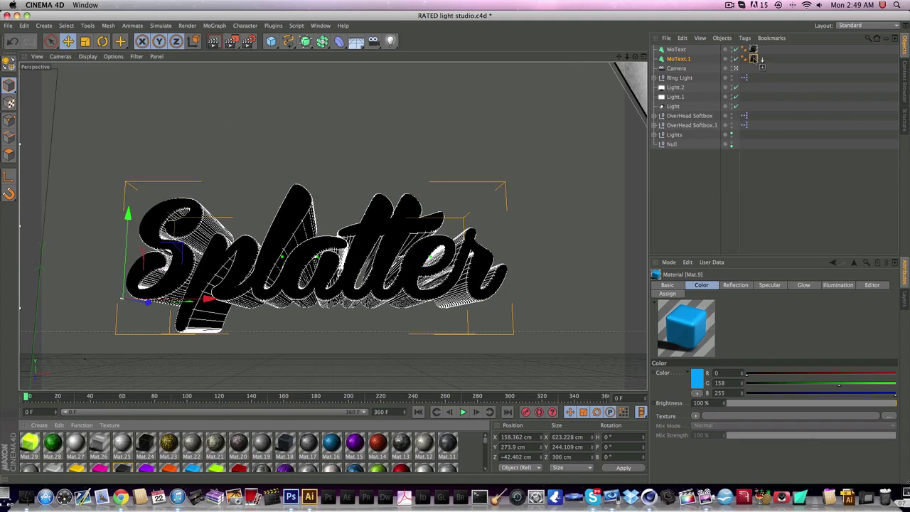
left_click(673, 60)
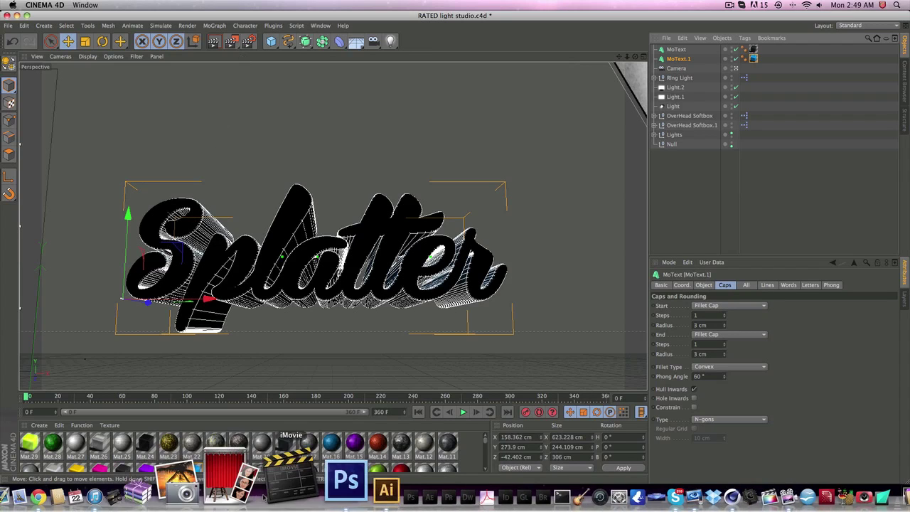
Switch to Photoshop to examine the Official Rated artwork's text styling, and return to CINEMA 4D
left_click(298, 488)
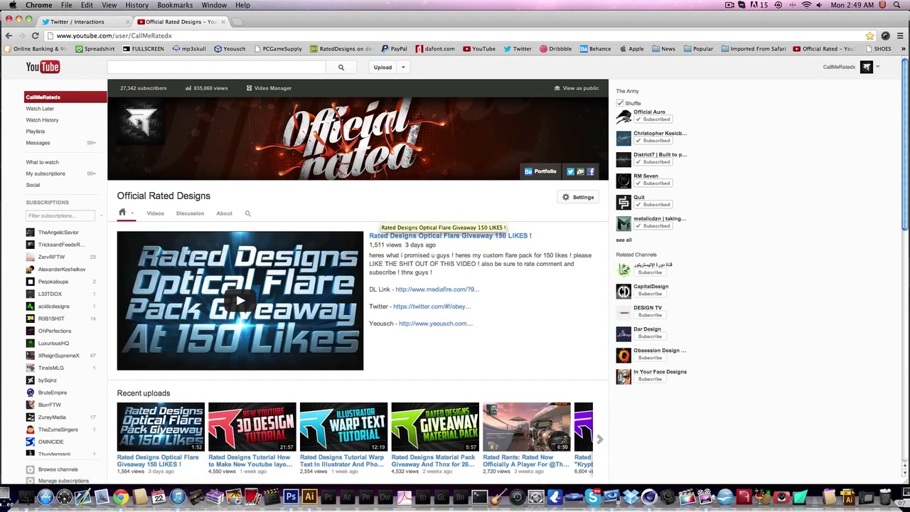
left_click(290, 505)
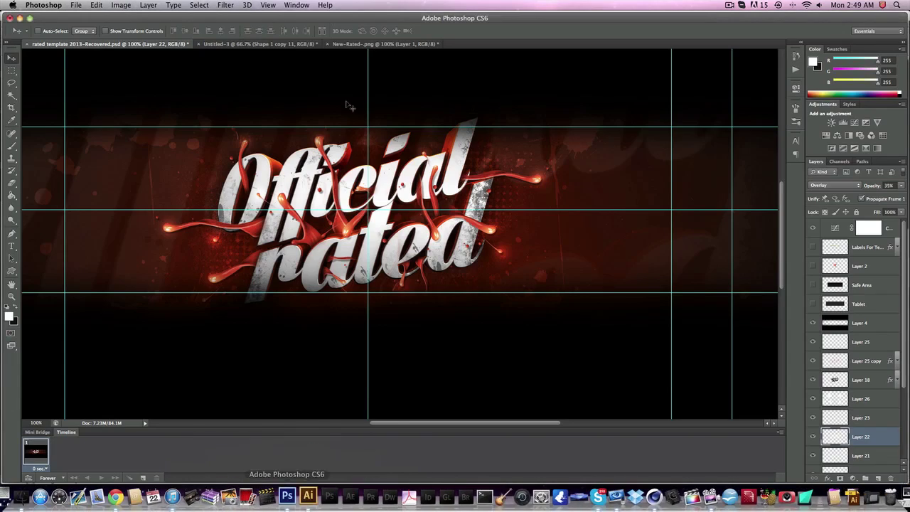
left_click(649, 496)
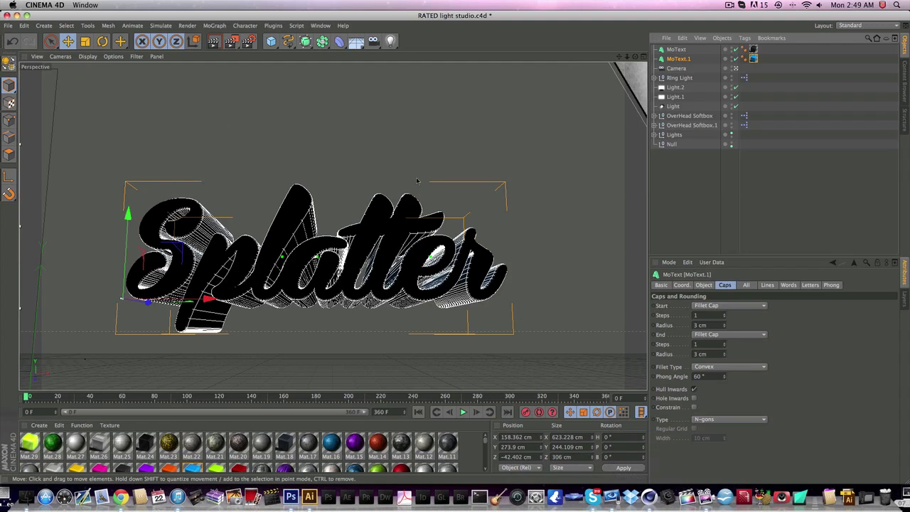
Select both the black and the blue Splatter text objects and duplicate them together
left_click(677, 49, "shift")
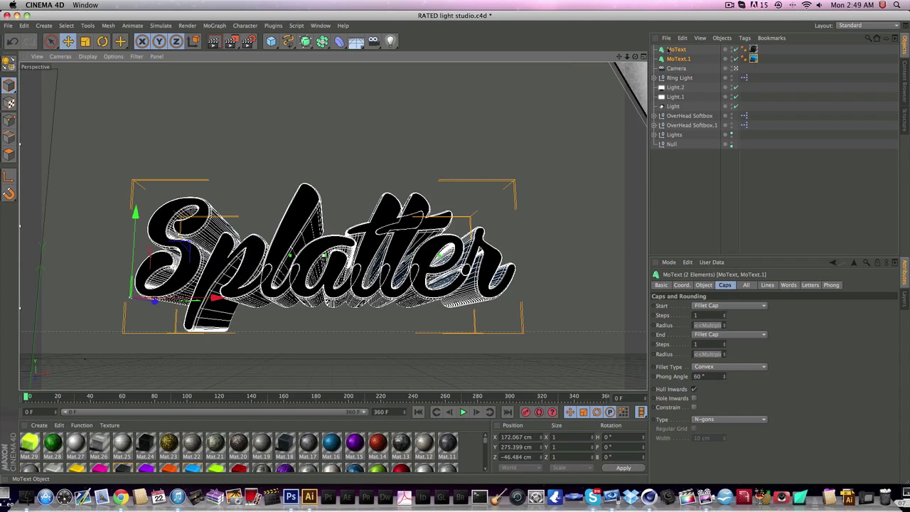
left_click_drag(670, 50, 670, 46, "ctrl")
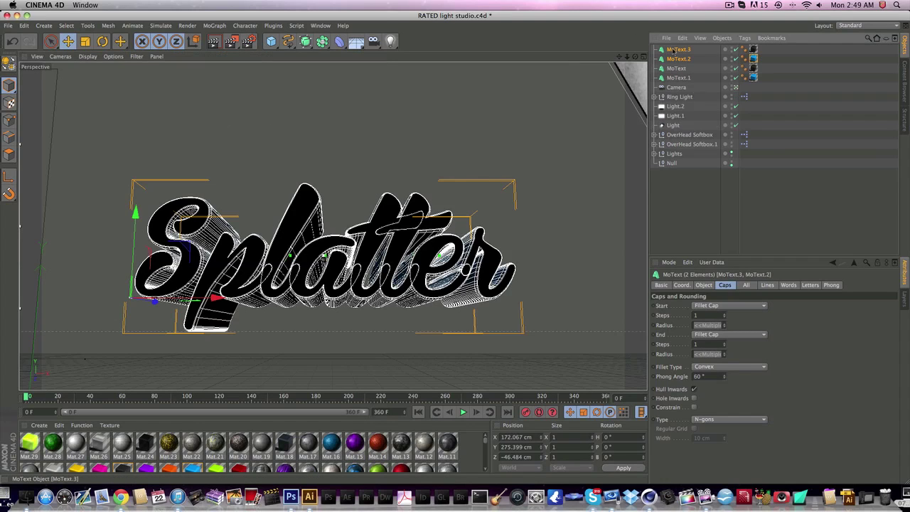
Change the wording of both duplicated text objects to "Text" and go to frame 217 in the timeline
left_click(704, 285)
double_click(701, 339)
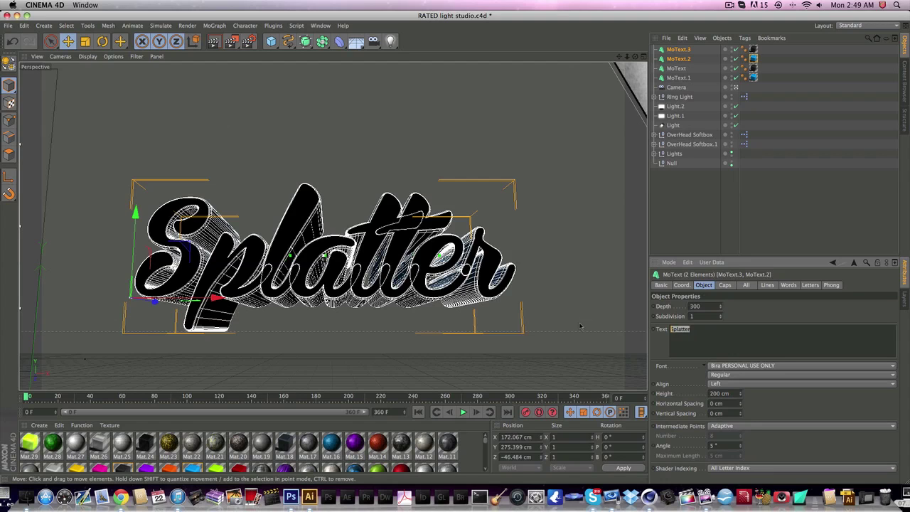
type("Text")
left_click(580, 327)
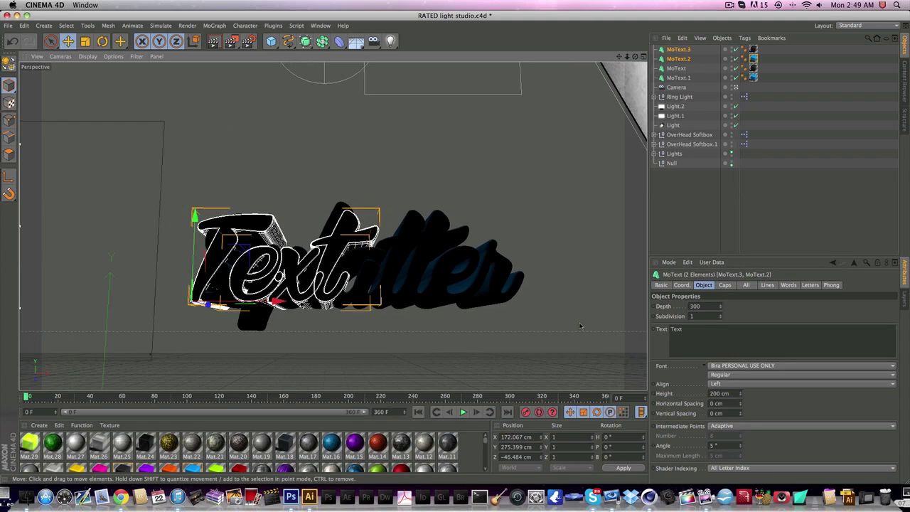
left_click(375, 396)
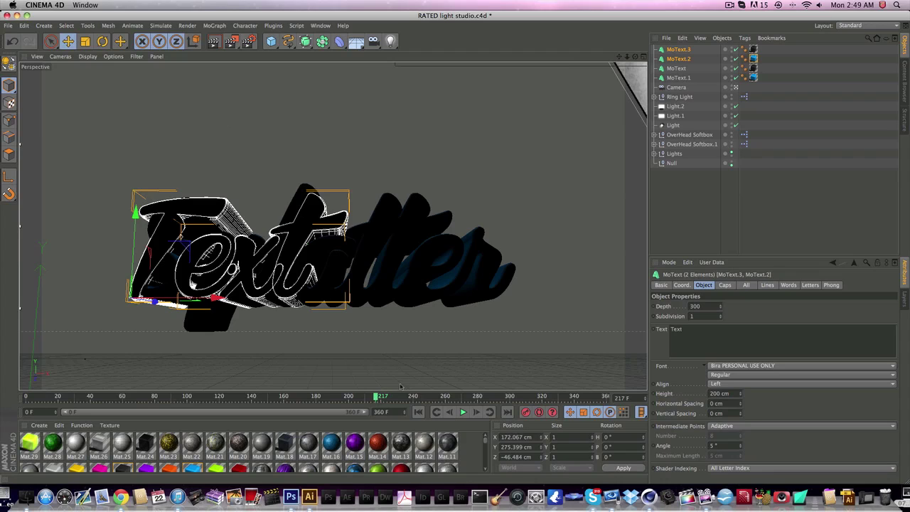
Move the two Text objects together above the Splatter text, to about X 285 cm, Y 450 cm, Z -78 cm
left_click(672, 50, "ctrl")
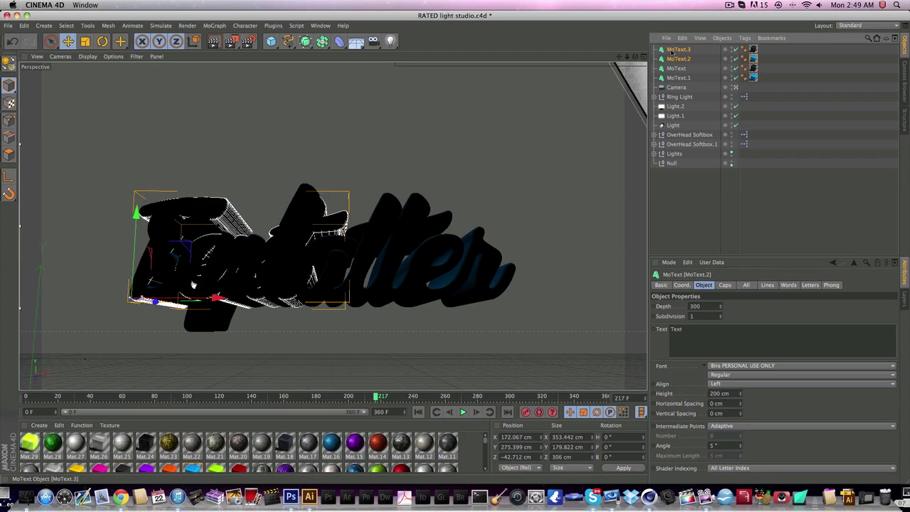
left_click(672, 49, "ctrl")
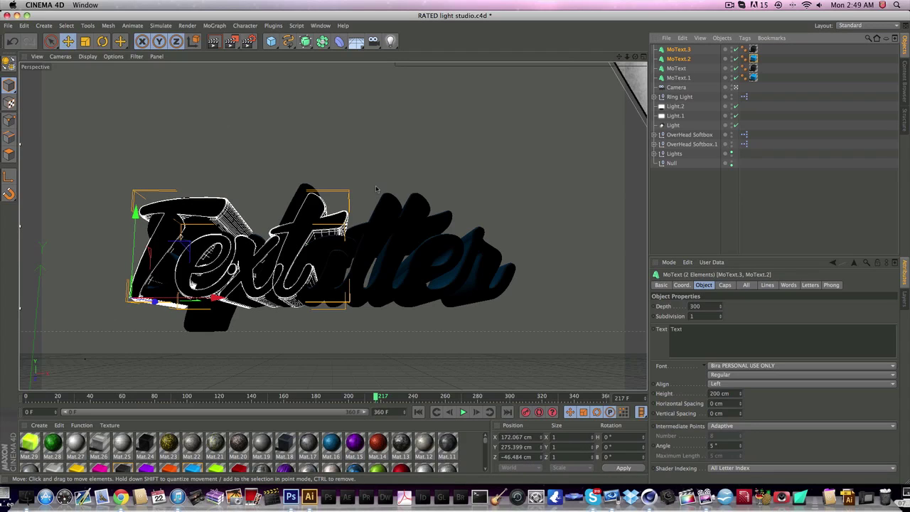
left_click_drag(130, 297, 217, 206)
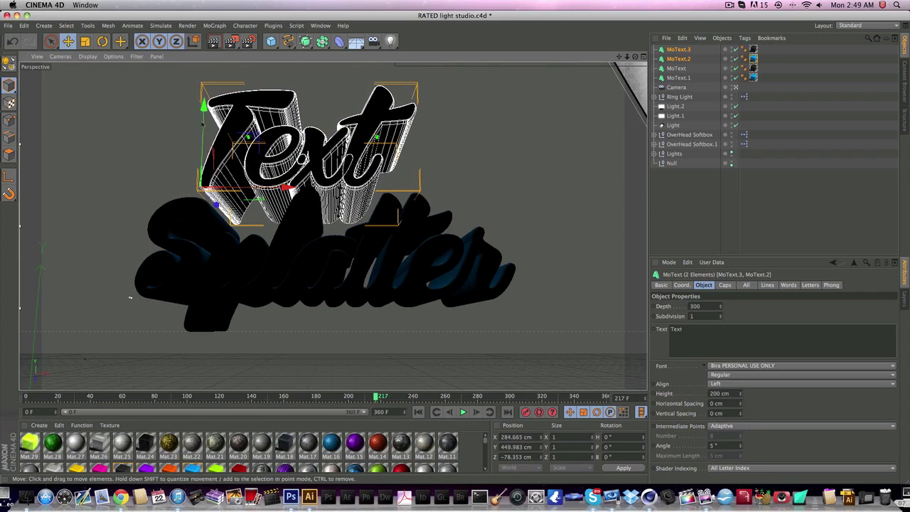
Try scaling both Text objects down uniformly, and undo the scaling
key("t")
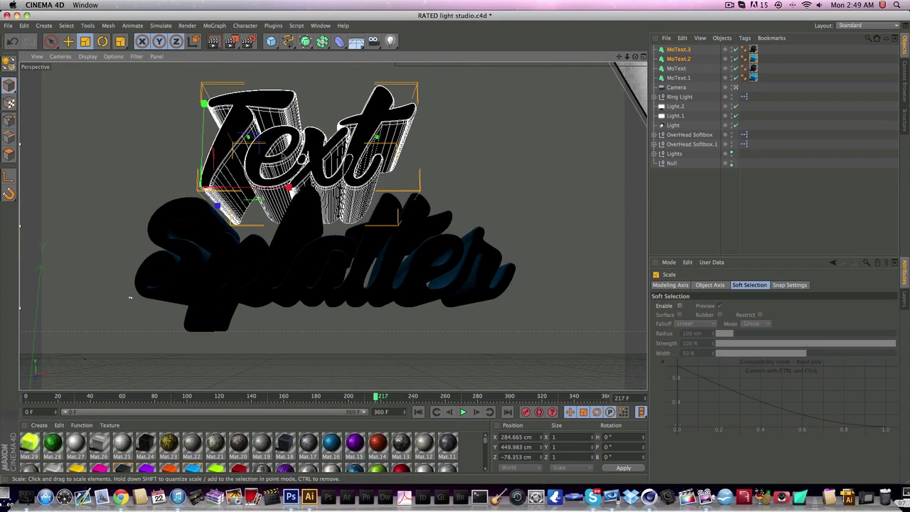
left_click_drag(320, 213, 256, 213)
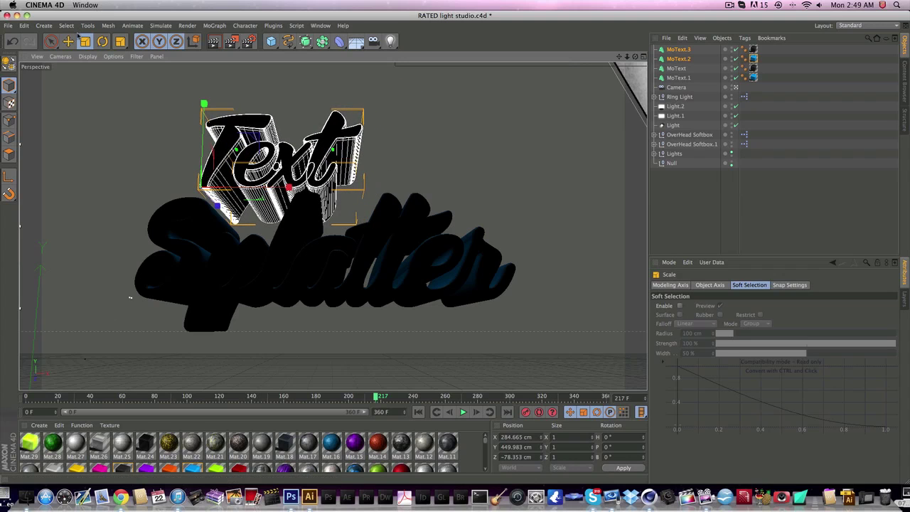
key("super+z")
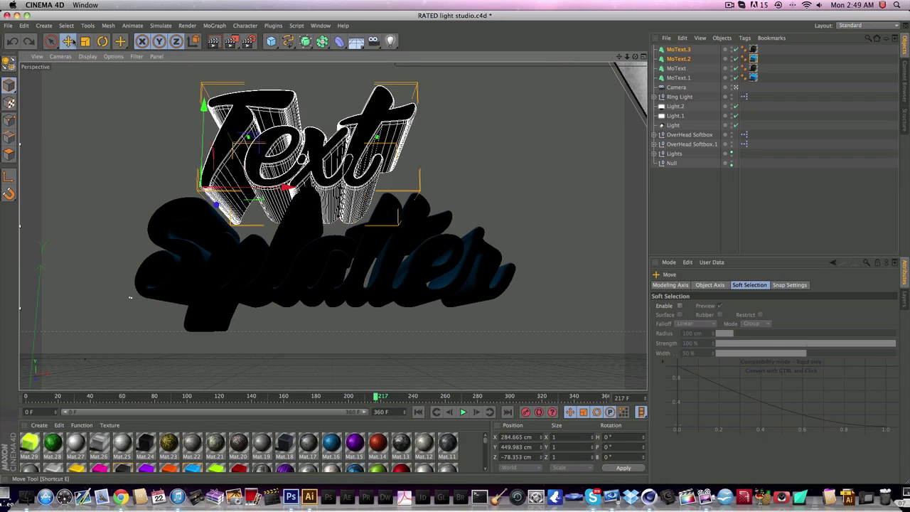
Set the height of both Text objects to 100 cm and shift them to about X 281 cm, Y 443 cm
left_click(684, 57)
left_click(682, 50, "shift")
left_click(720, 393)
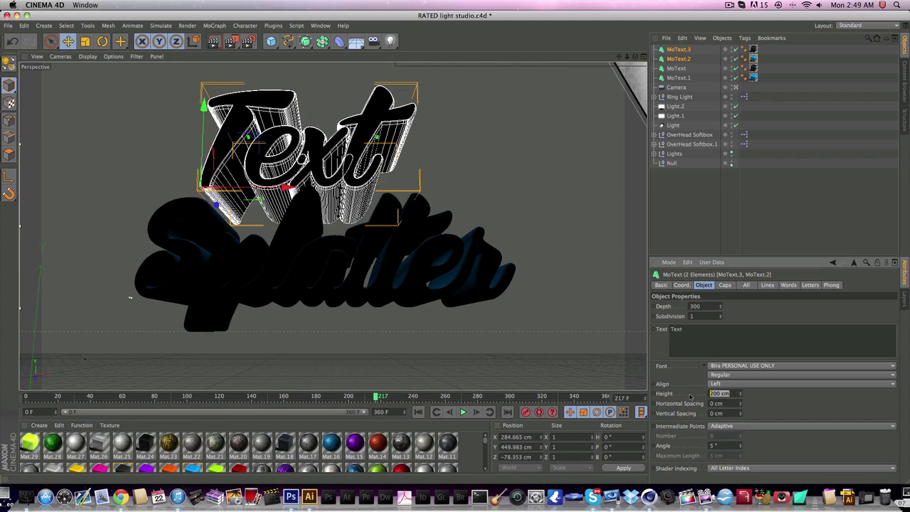
type("100")
key("Return")
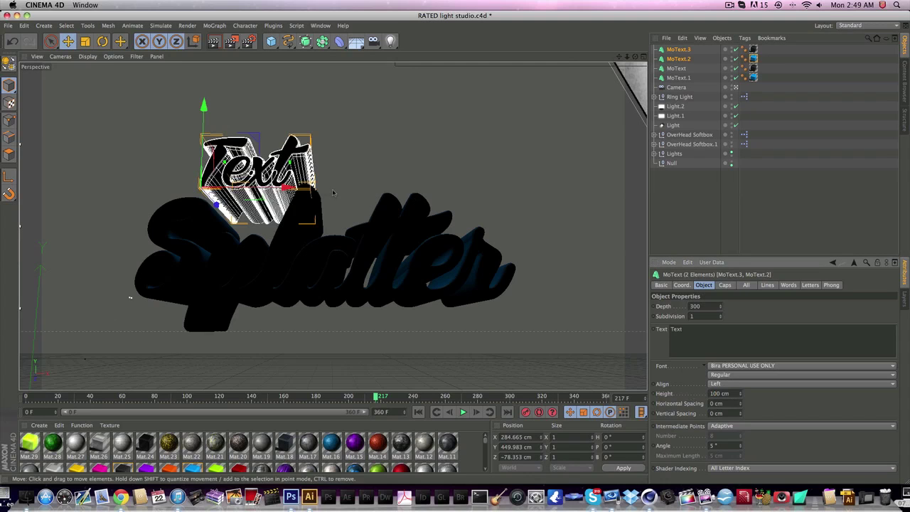
mouse_move(333, 192)
left_mouse_down()
mouse_move(430, 194)
mouse_move(330, 194)
mouse_move(313, 212)
mouse_move(330, 196)
left_mouse_up()
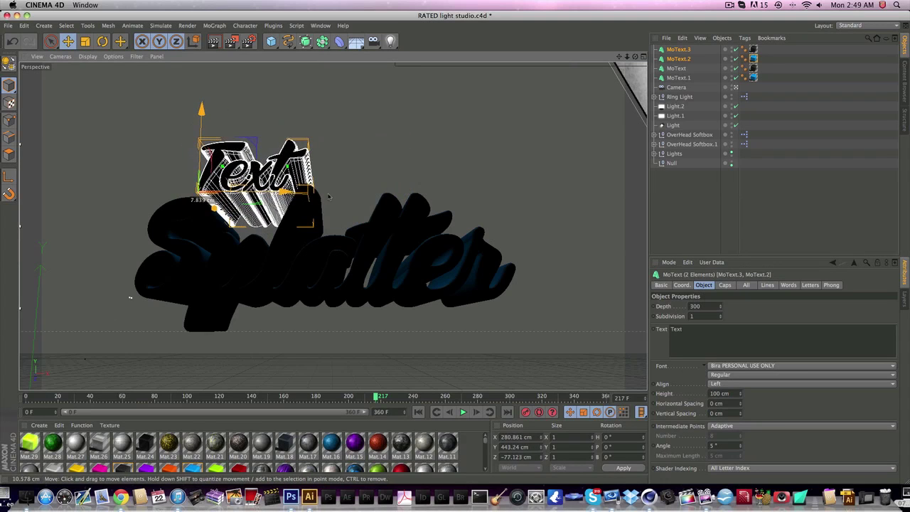
Set the height of both Text objects to 150 cm and move them to about X 212 cm, Z -42 cm
left_click(719, 393)
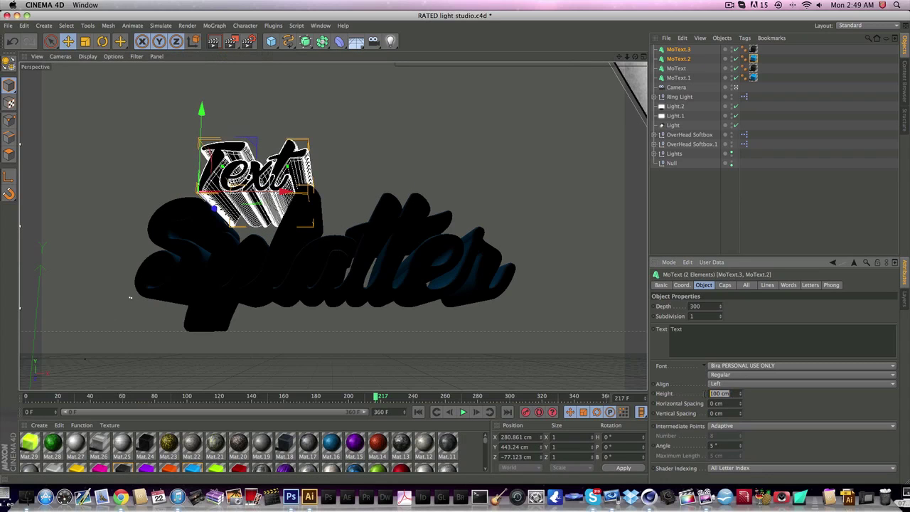
type("150")
key("Return")
mouse_move(478, 219)
left_mouse_down()
mouse_move(576, 218)
mouse_move(456, 214)
mouse_move(465, 212)
left_mouse_up()
left_click_drag(213, 208, 217, 212)
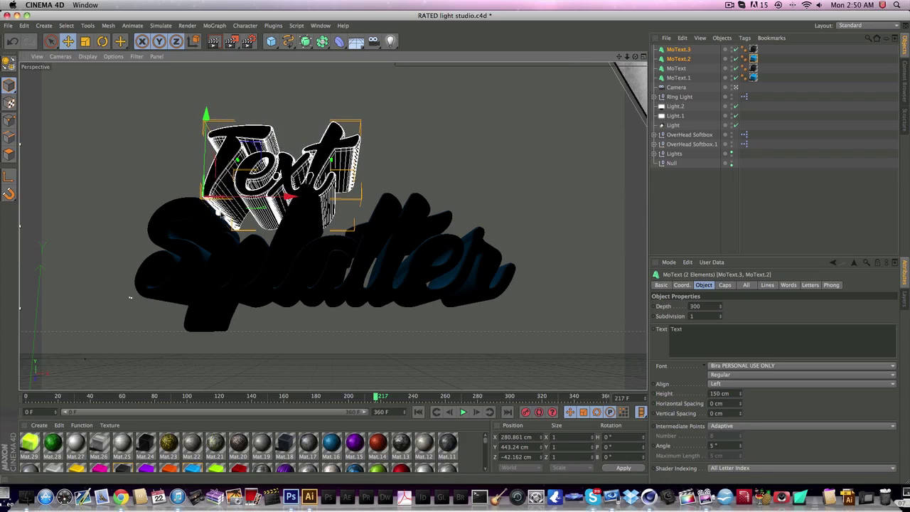
left_click_drag(277, 199, 236, 199)
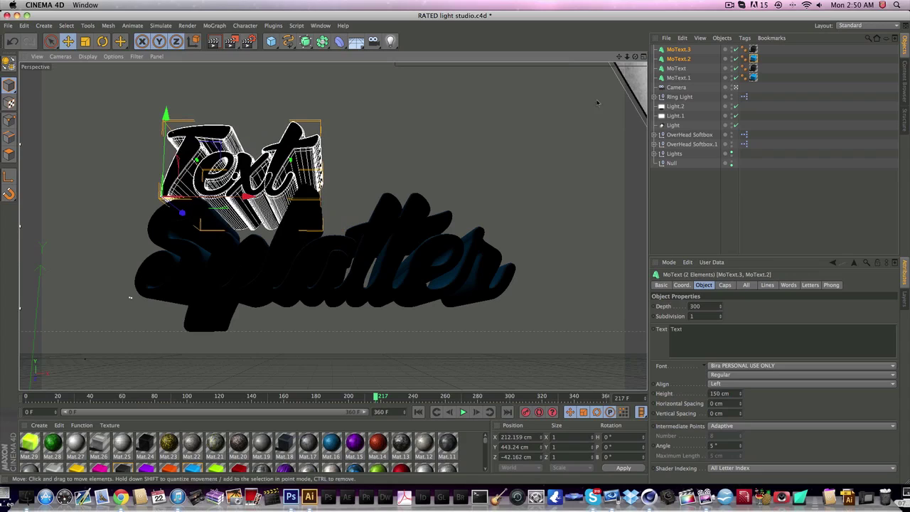
Select all four text objects and move them together to about X 174 cm, Y 343 cm, Z -41 cm
left_click(679, 78)
left_click(681, 50, "shift")
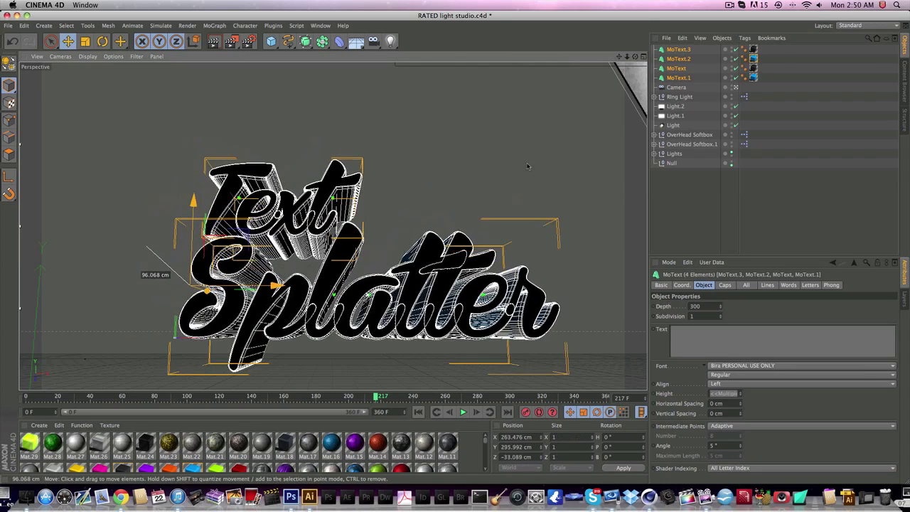
left_click_drag(163, 264, 146, 263)
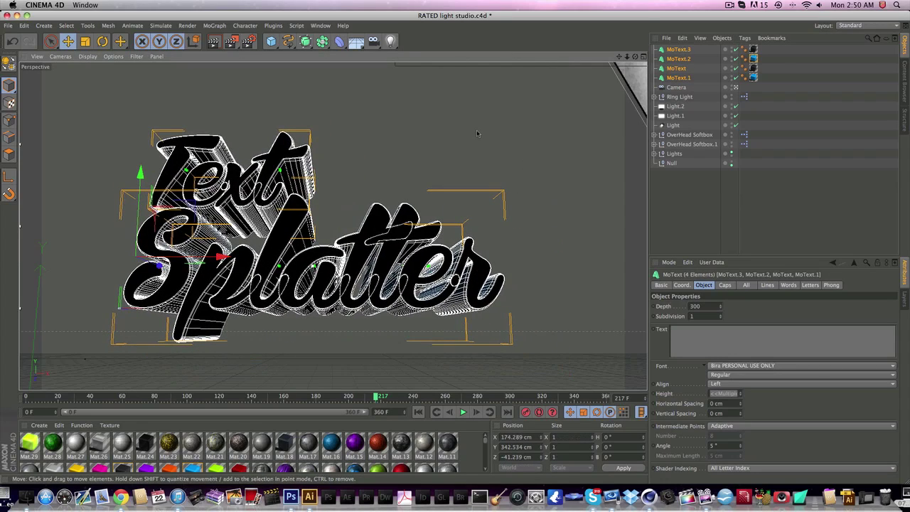
Name the render output file SPLATTER in the Photoshop stuff folder and close the render settings
left_click(248, 41)
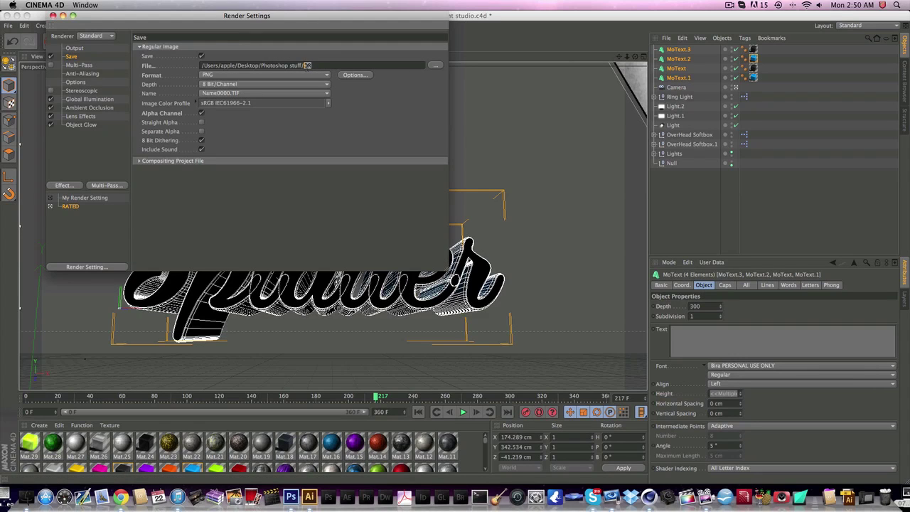
type("SPLATTER")
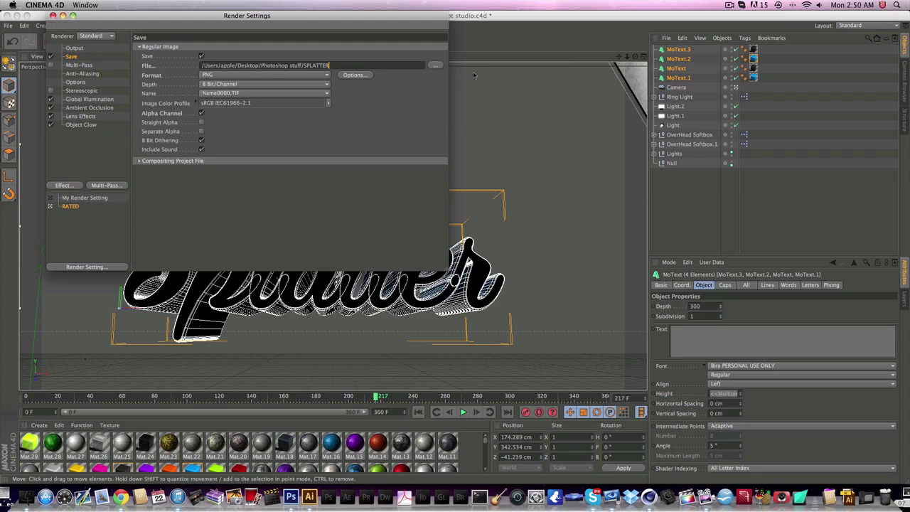
left_click(437, 66)
key("Return")
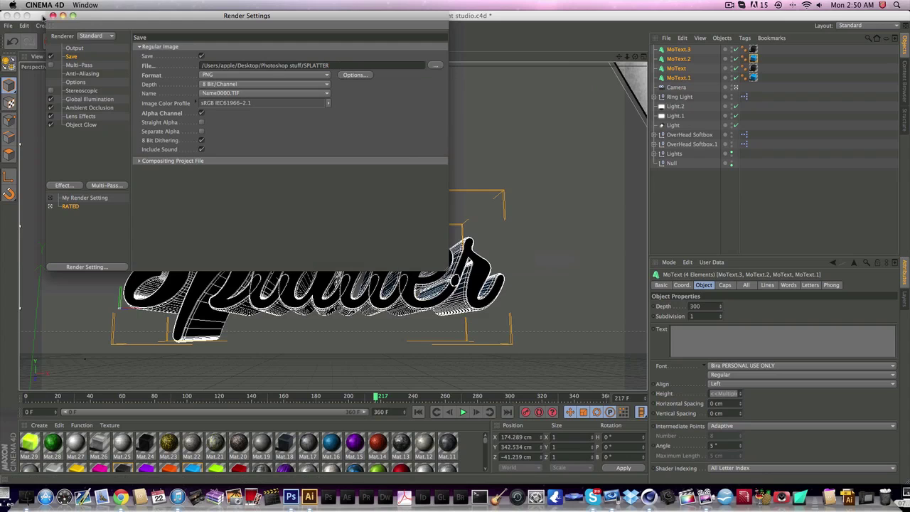
left_click(52, 16)
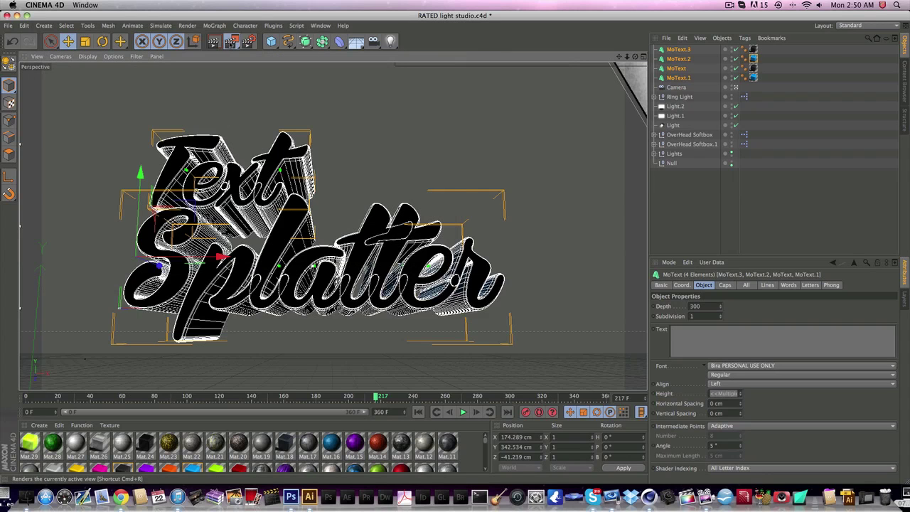
Try rendering the scene to the Picture Viewer, accept the texture error, and close the viewer
left_click(231, 41)
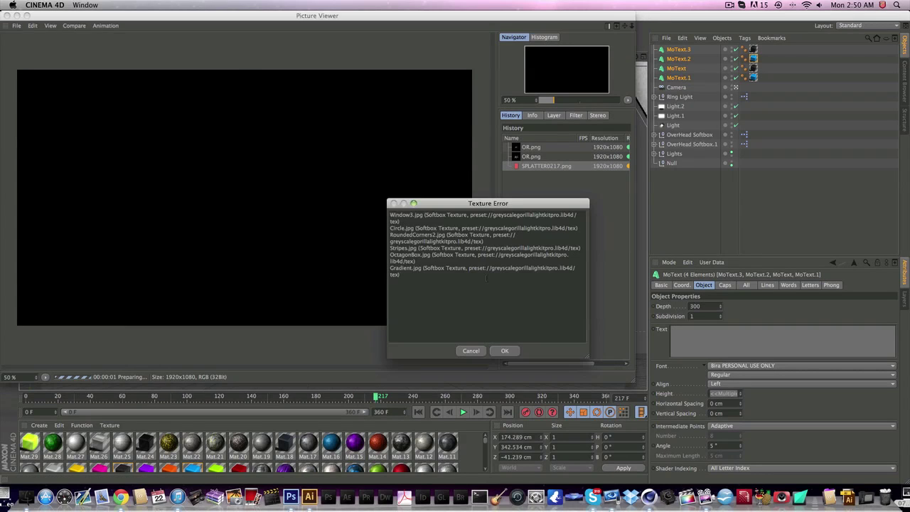
left_click(504, 351)
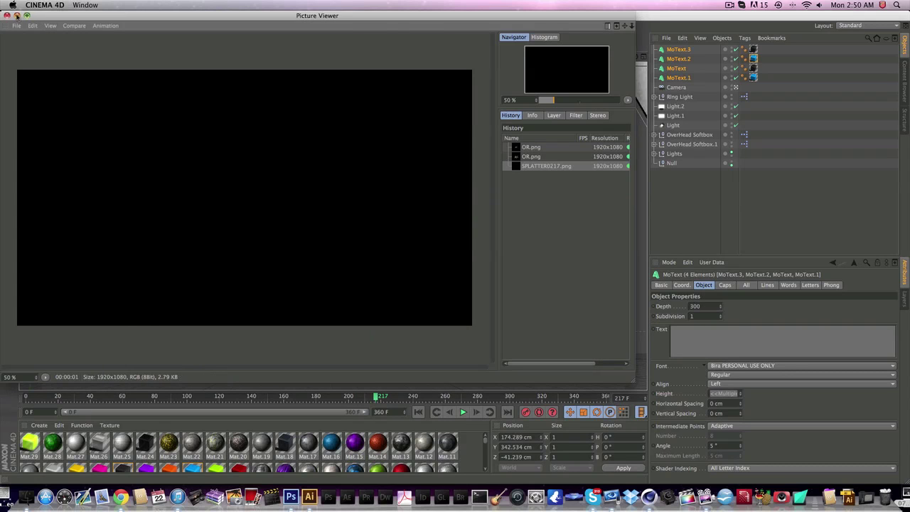
left_click(8, 16)
Tilt all four text objects together to a pitch of about 10.8° and move them to about X 218 cm, Y 341 cm
left_click(679, 77)
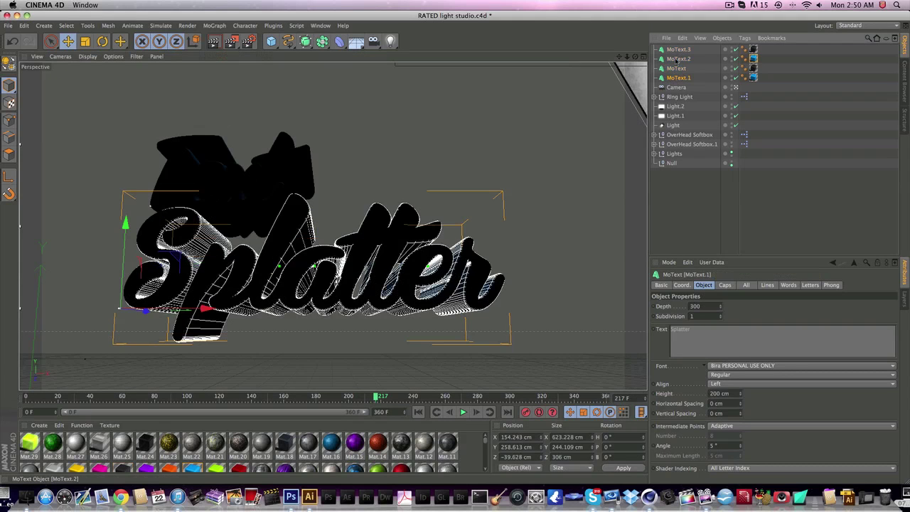
left_click(678, 49, "shift")
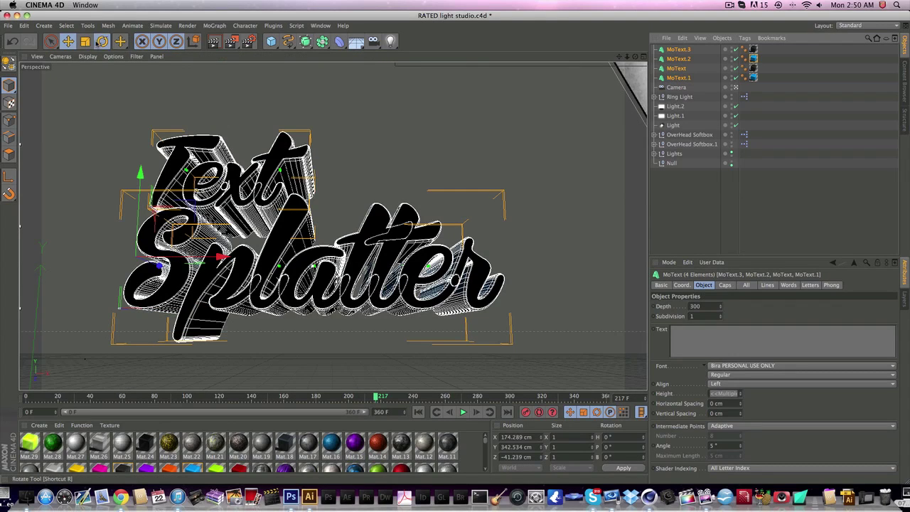
left_click(102, 41)
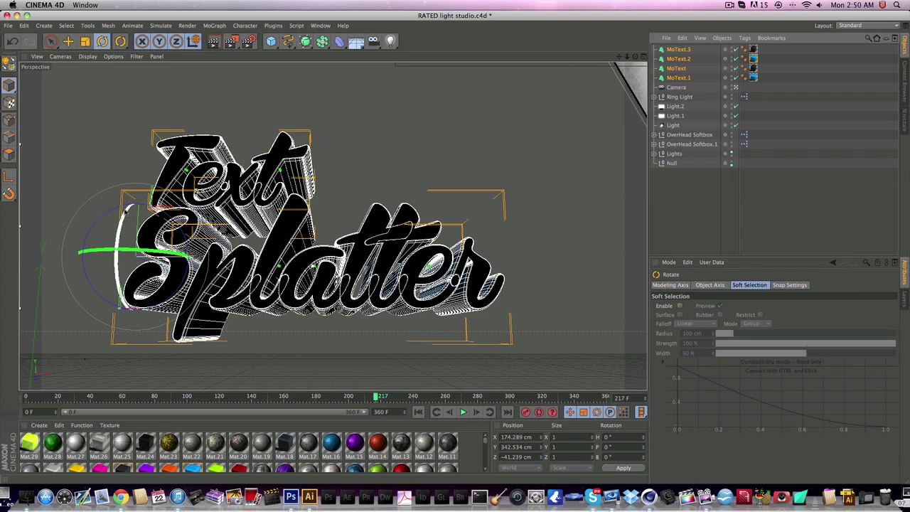
left_click_drag(121, 213, 125, 204)
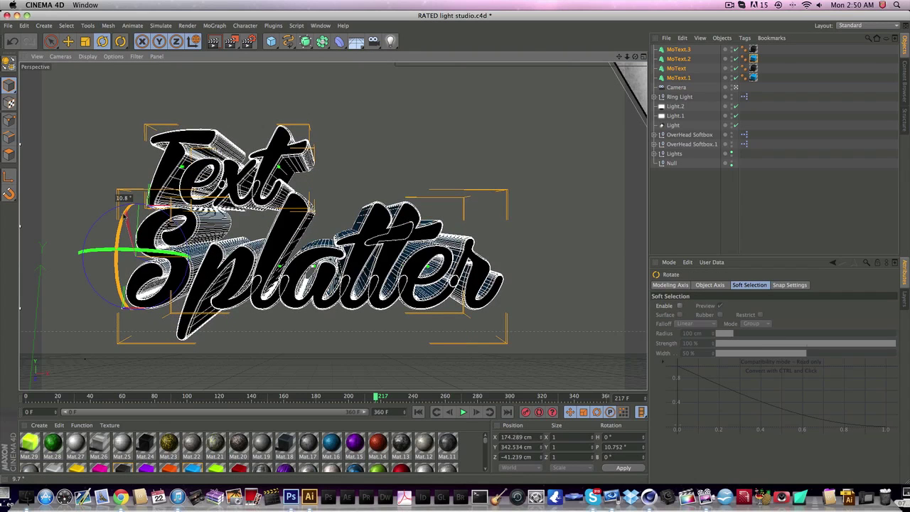
key("e")
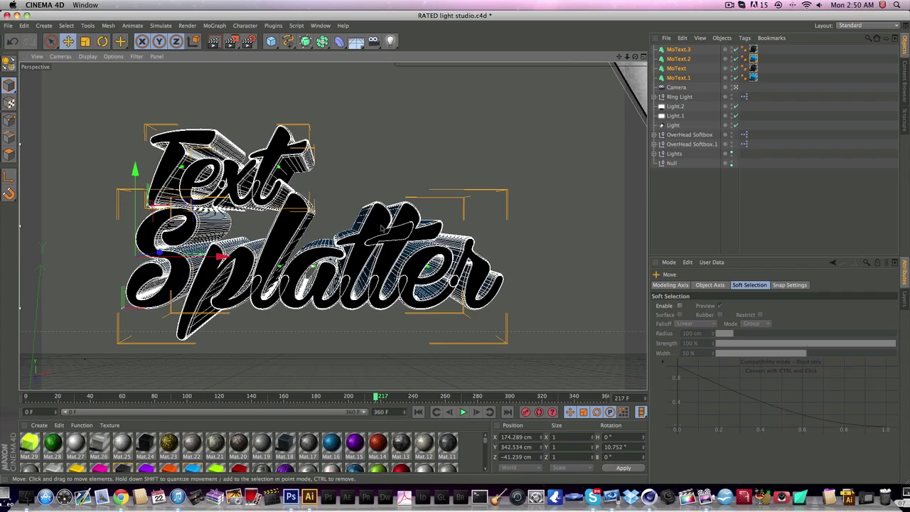
left_click_drag(381, 227, 412, 229)
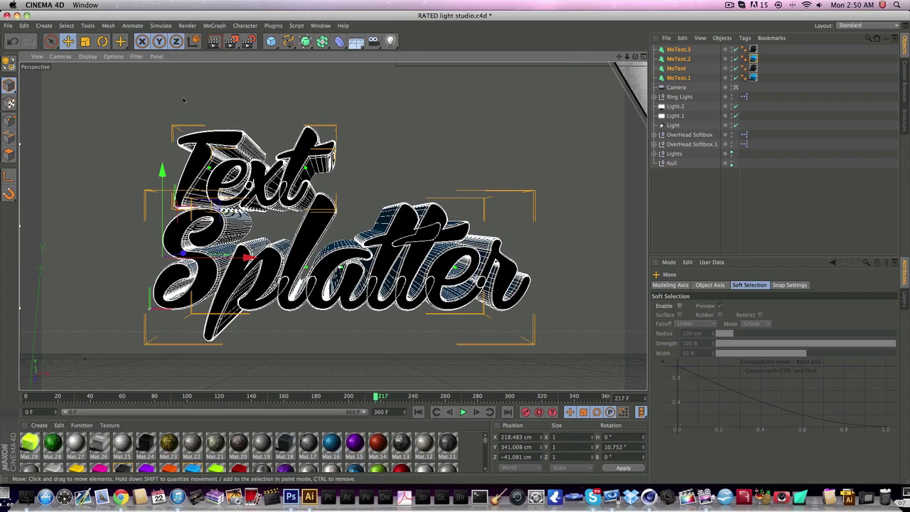
Render the tilted Text Splatter lettering to the Picture Viewer
key("ctrl+r")
left_click(229, 41)
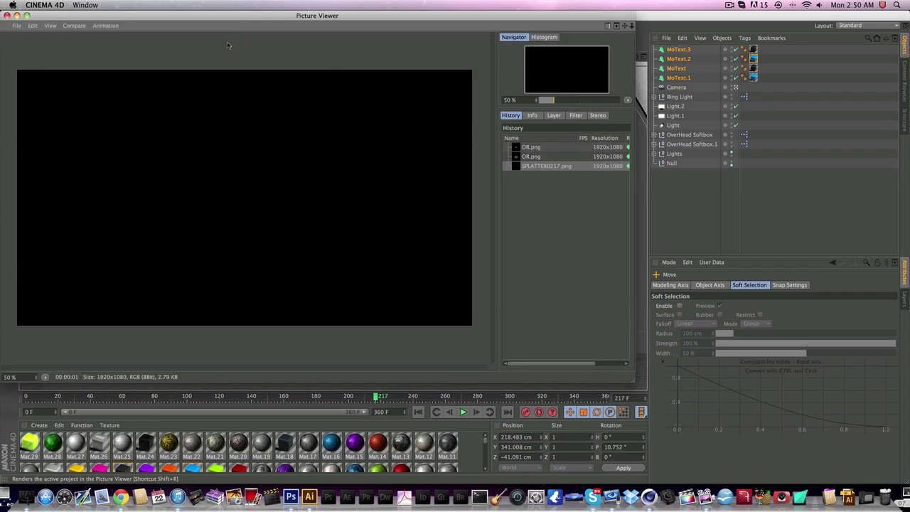
left_click(242, 162)
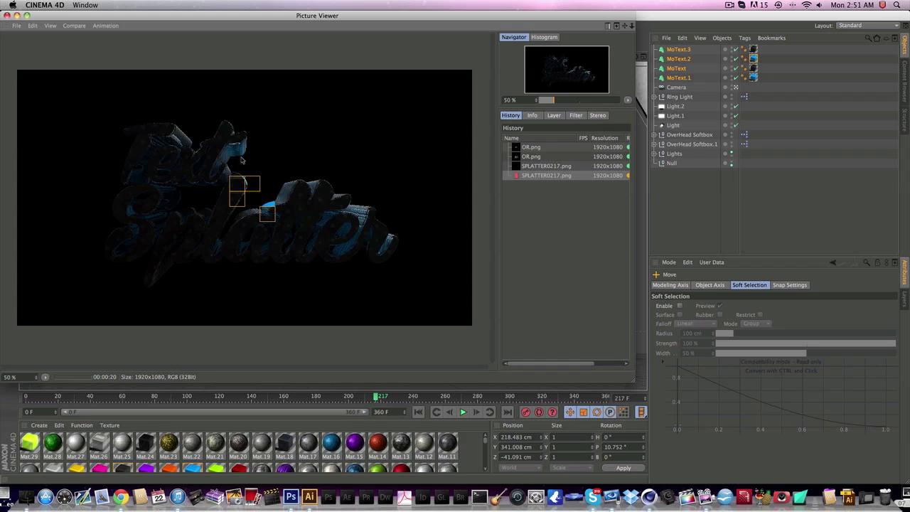
Switch to Photoshop and close the New-Rated-.png document without saving its changes
left_click(291, 496)
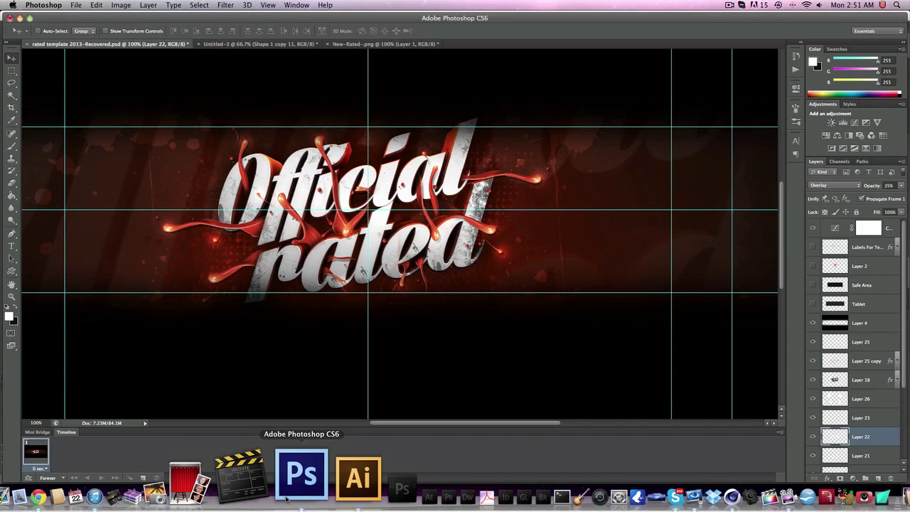
left_click(352, 45)
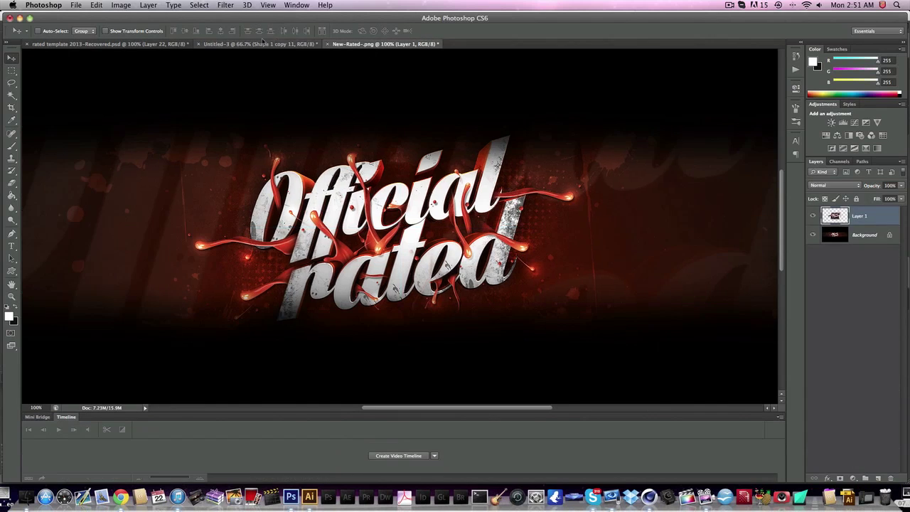
left_click(328, 44)
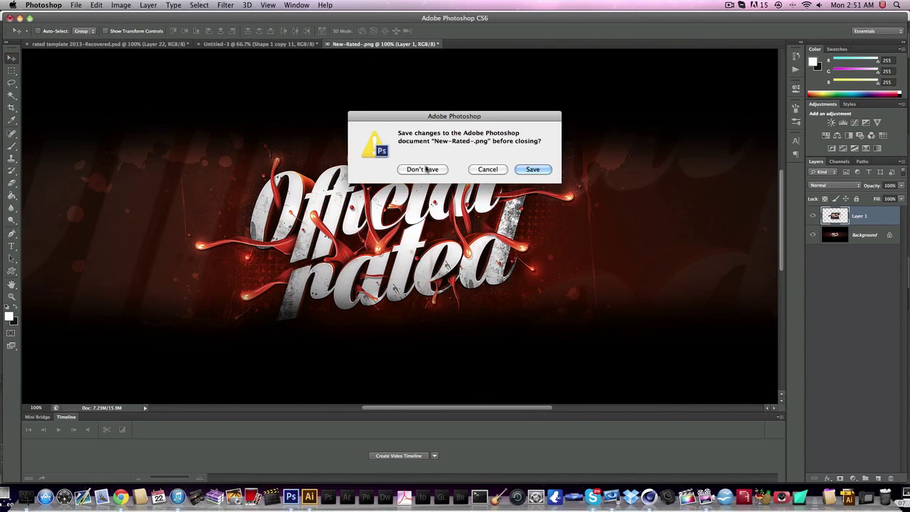
left_click(423, 168)
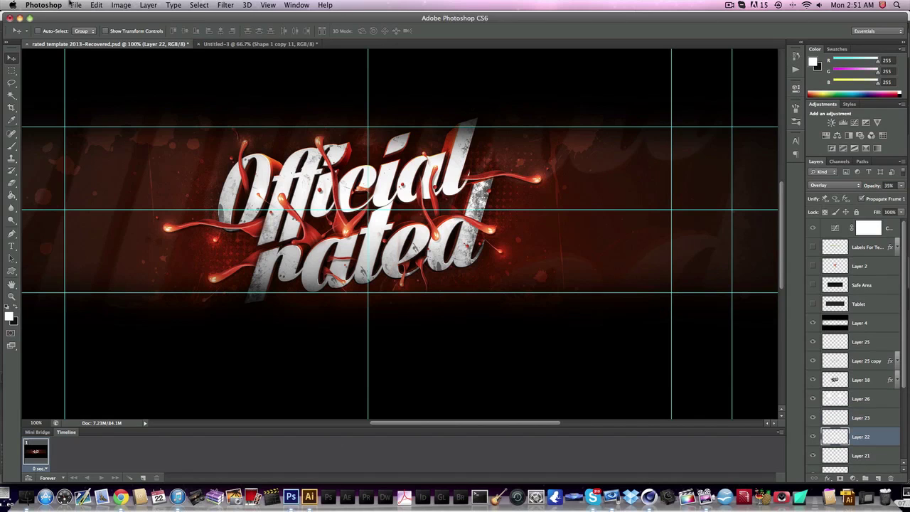
left_click(70, 4)
left_click(71, 4)
key("super+n")
left_click(550, 235)
left_click(121, 497)
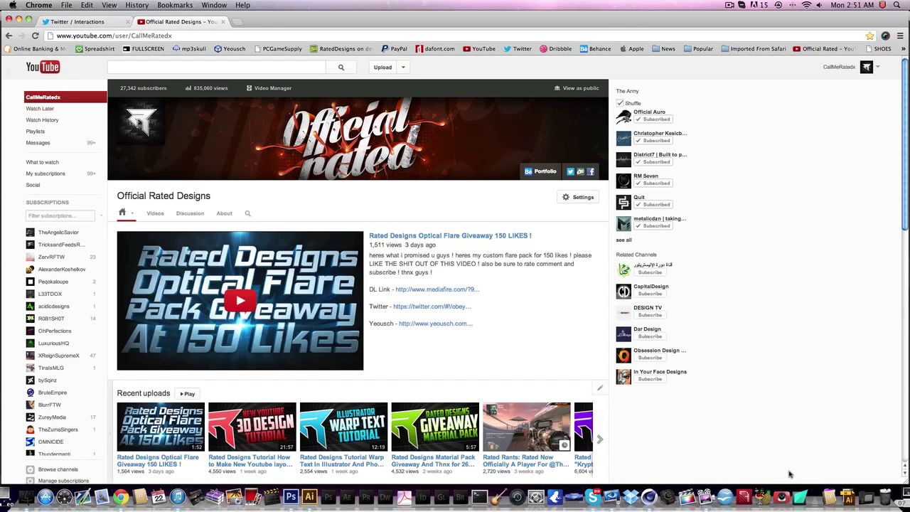
left_click(592, 497)
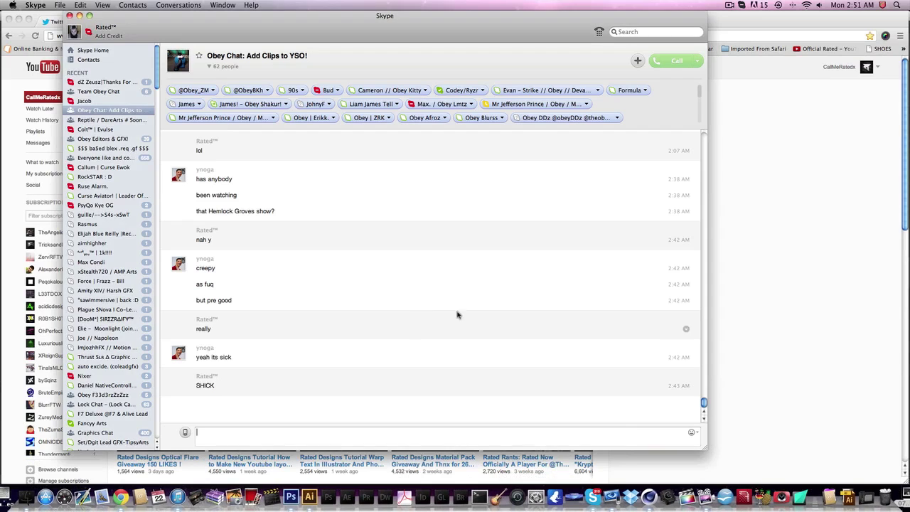
left_click(736, 291)
Switch to CINEMA 4D, let the Text Splatter render finish, and close the Picture Viewer
left_click(651, 494)
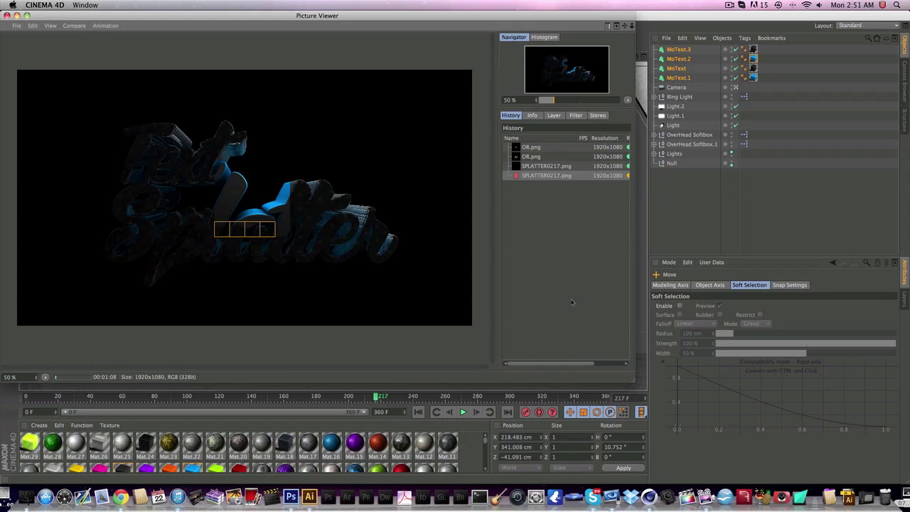
left_click(730, 6)
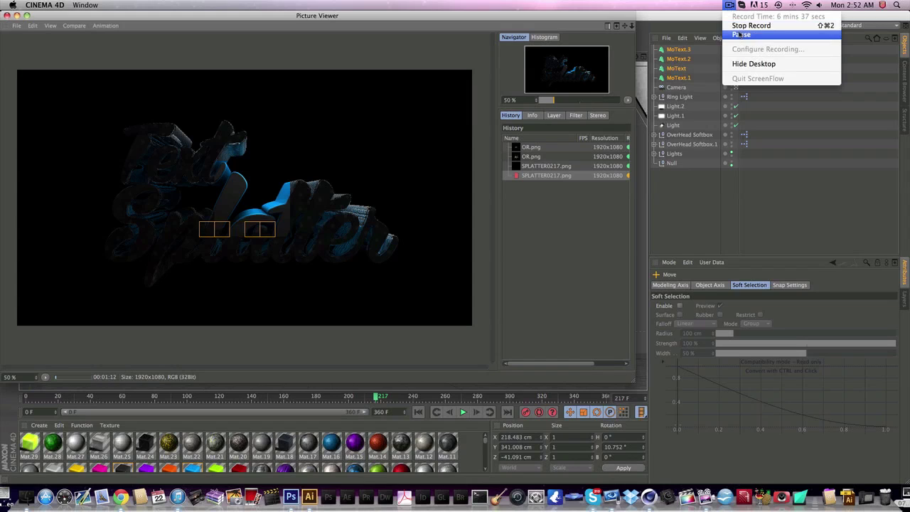
left_click(741, 34)
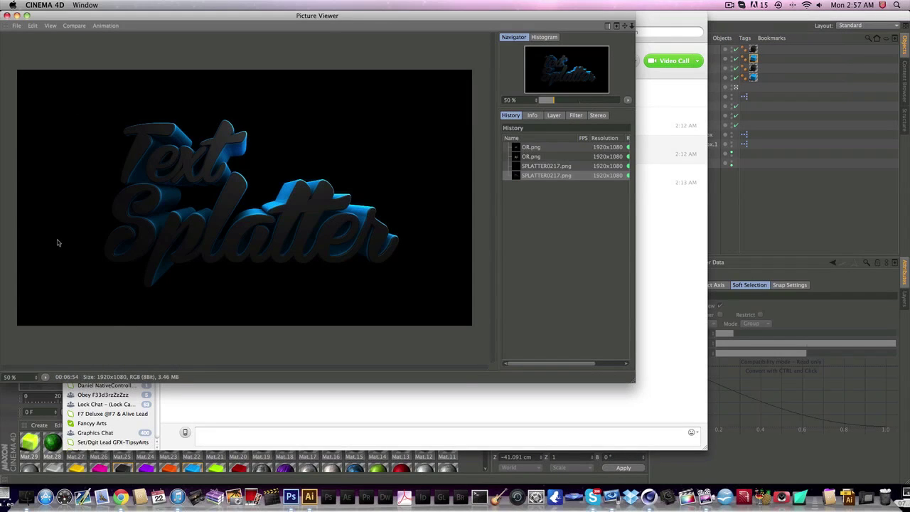
left_click(6, 15)
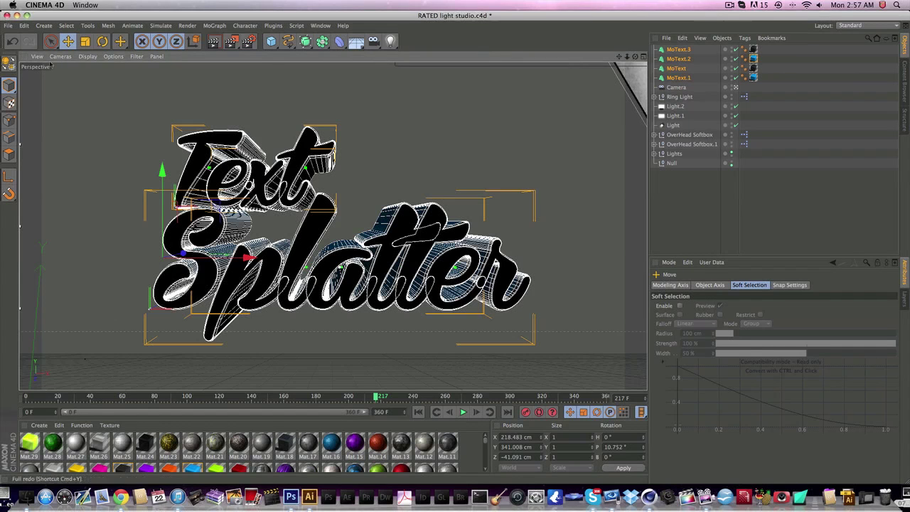
Switch to Photoshop and browse the Photoshop stuff folder in the Open dialog for the rendered lettering image
left_click(290, 495)
left_click(76, 5)
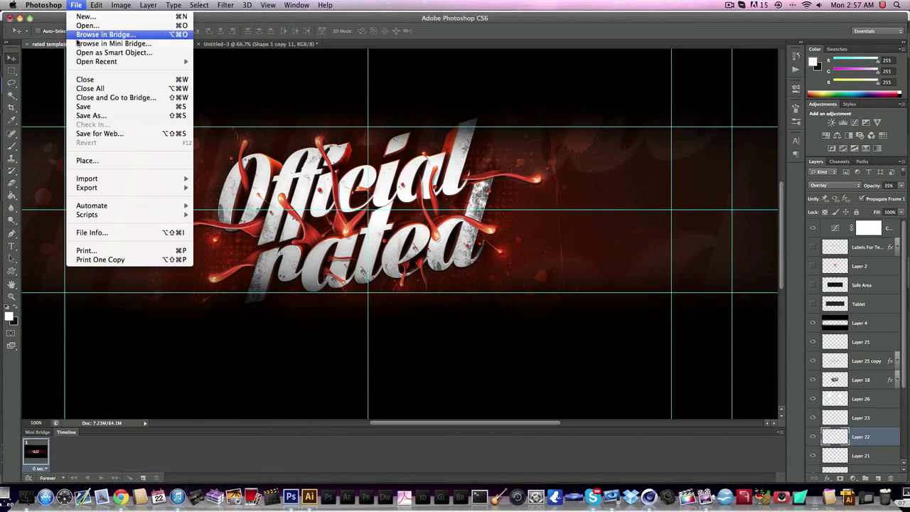
left_click(78, 27)
scroll(446, 170, "down", 10)
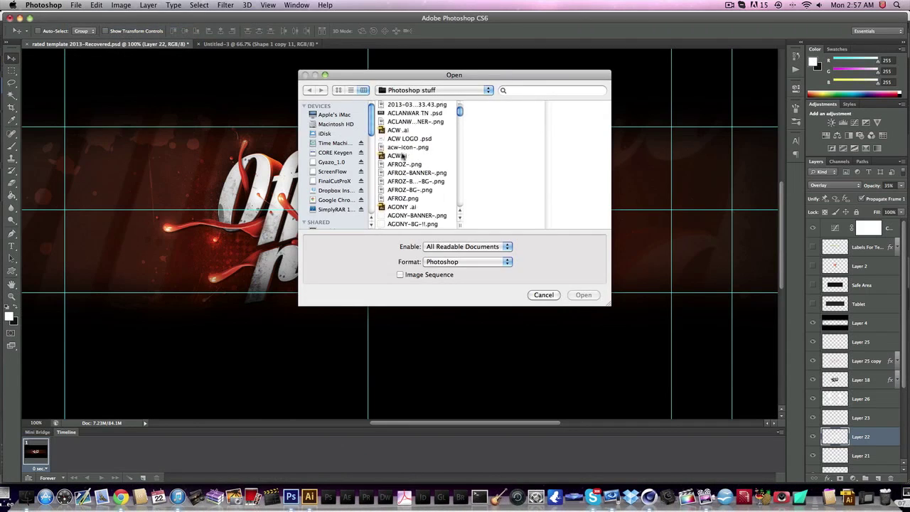
scroll(446, 171, "down", 6)
left_click(443, 168)
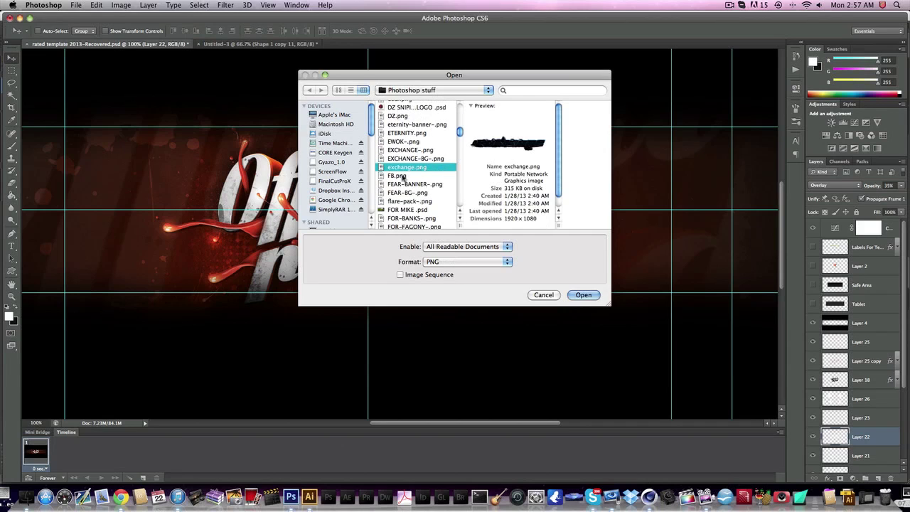
scroll(359, 187, "down", 3)
scroll(358, 195, "down", 3)
scroll(398, 174, "down", 5)
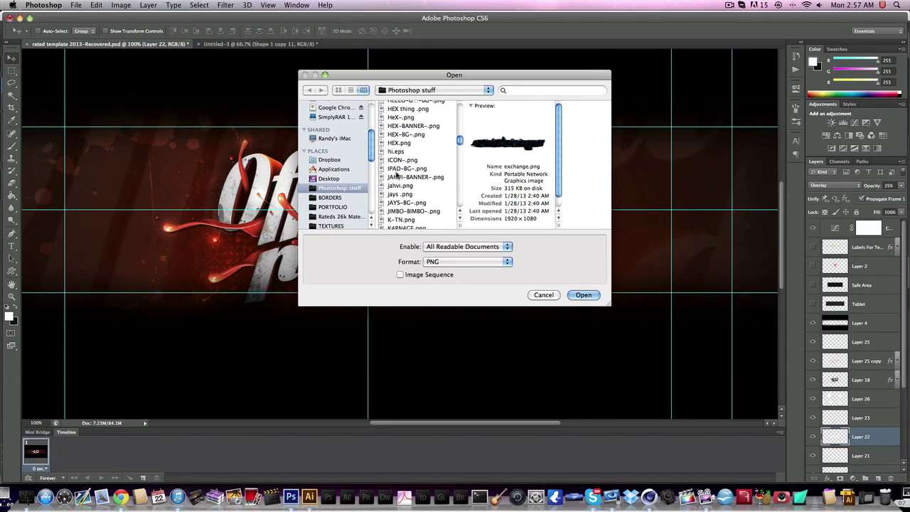
left_click(396, 169)
scroll(396, 175, "up", 2)
left_click(399, 150)
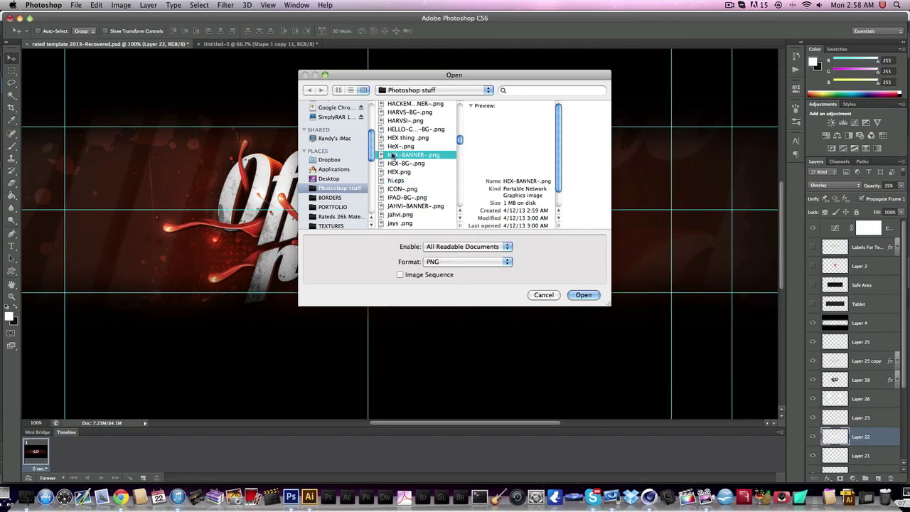
scroll(398, 151, "up", 1)
scroll(398, 156, "up", 2)
left_click(399, 154)
scroll(399, 155, "down", 10)
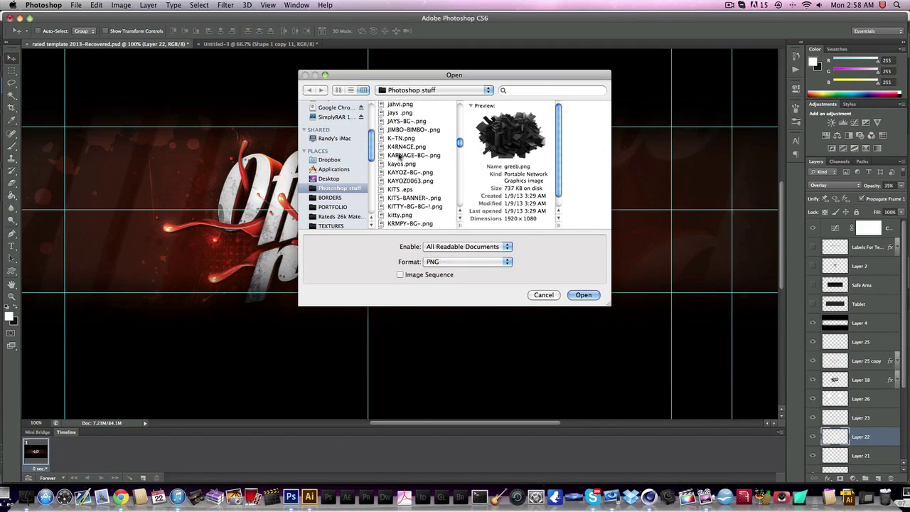
scroll(399, 156, "down", 15)
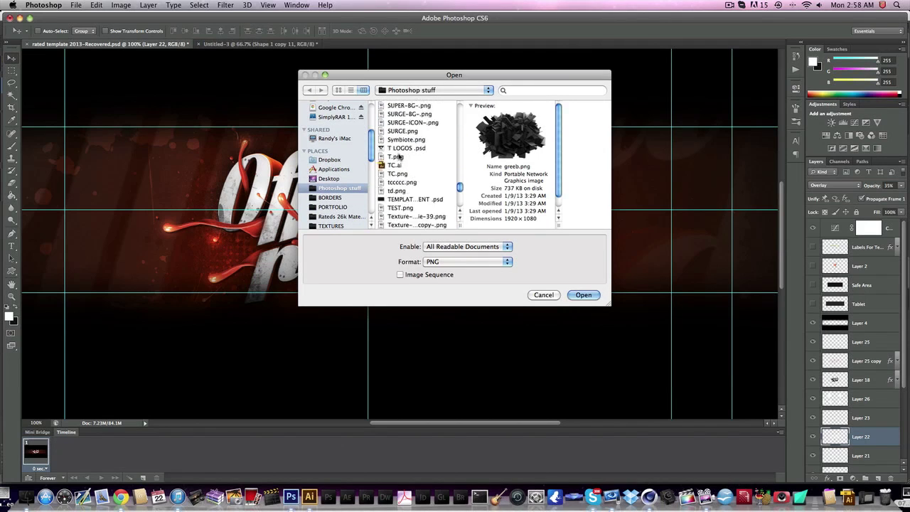
left_click(419, 151)
scroll(422, 172, "up", 4)
left_click(422, 172)
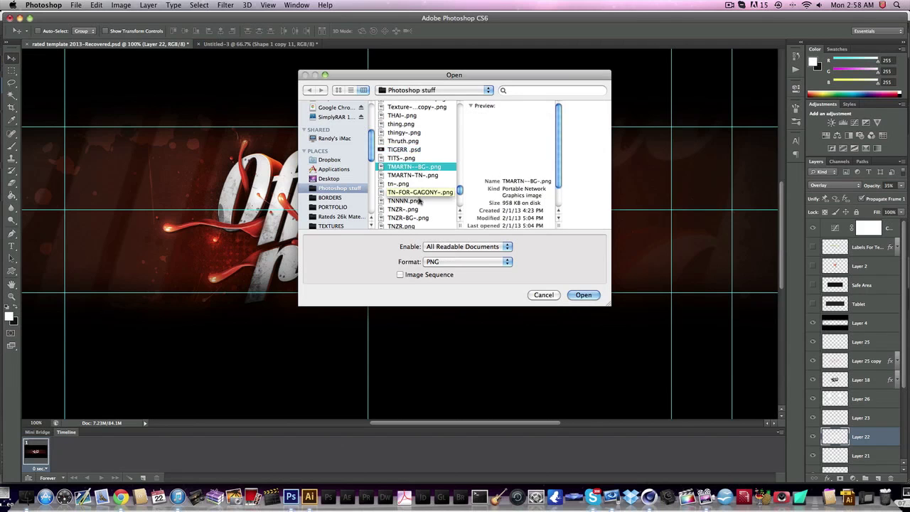
scroll(420, 186, "up", 3)
left_click(419, 186)
Switch to CINEMA 4D and check the output file name and folder in the render save settings
left_click(648, 497)
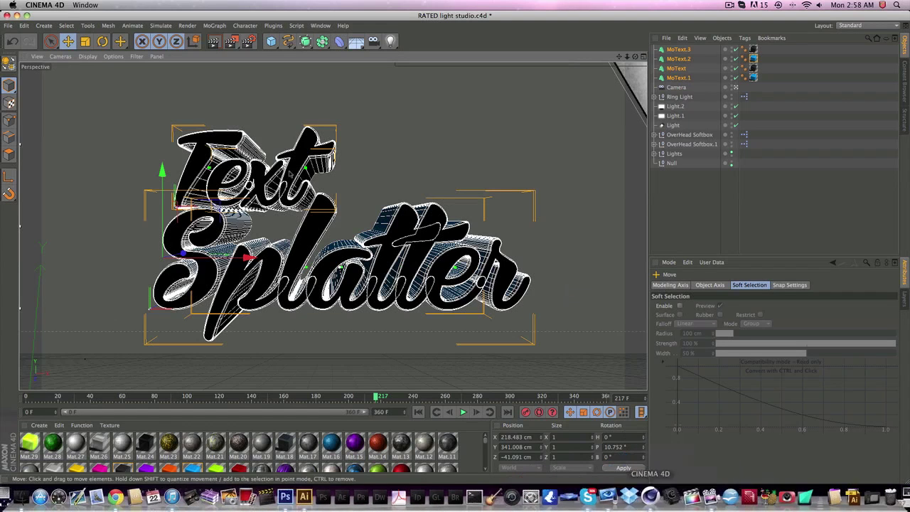
left_click(248, 41)
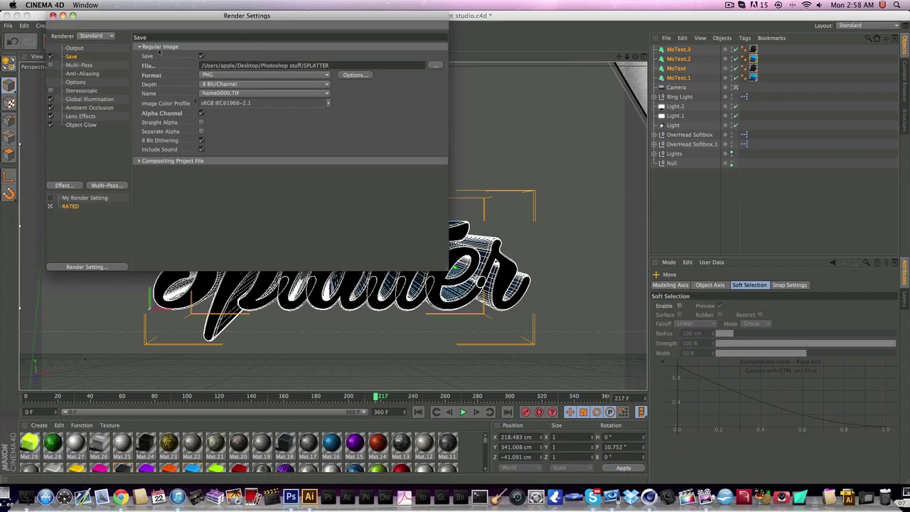
left_click(53, 15)
Switch back to Photoshop and open the rendered image SPLATTER0217.png from the Photoshop stuff folder
left_click(275, 484)
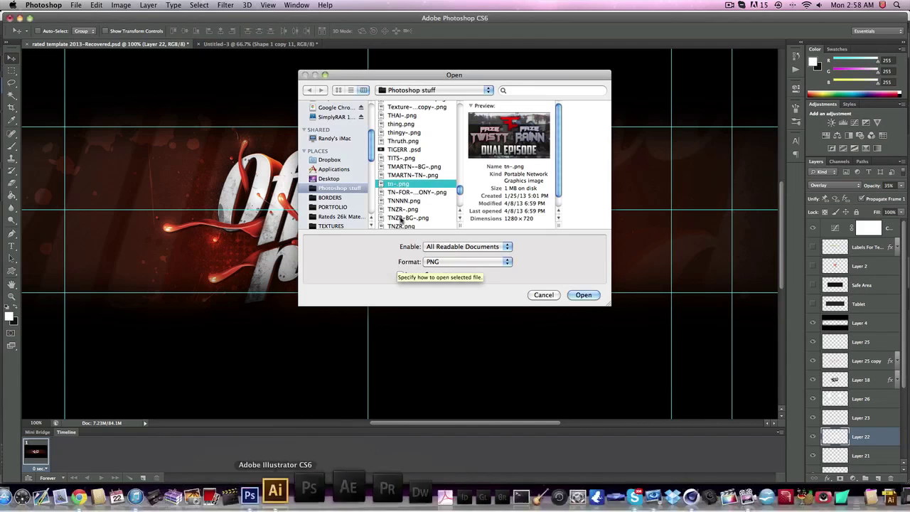
scroll(403, 213, "up", 5)
double_click(413, 169)
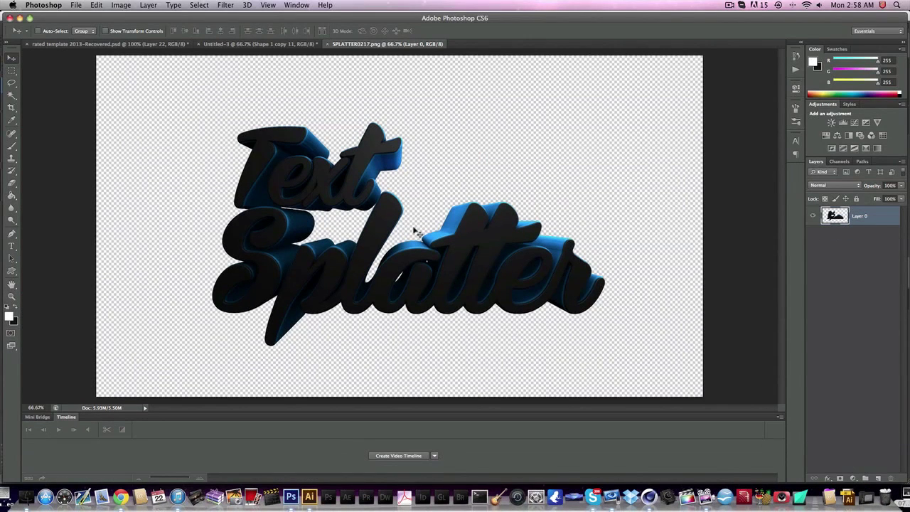
Scale the Text Splatter lettering down proportionally around its centre and nudge it slightly up and to the left
key("super+t")
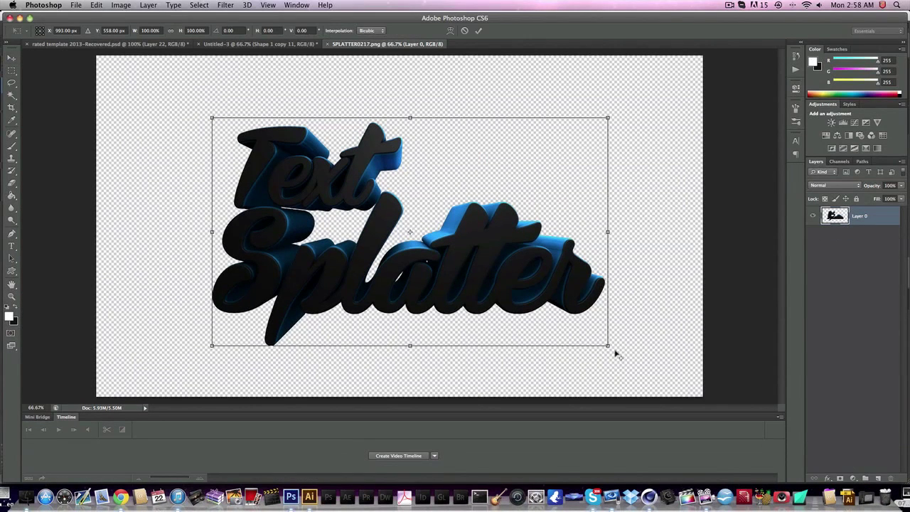
left_click_drag(609, 346, 575, 318)
key("Return")
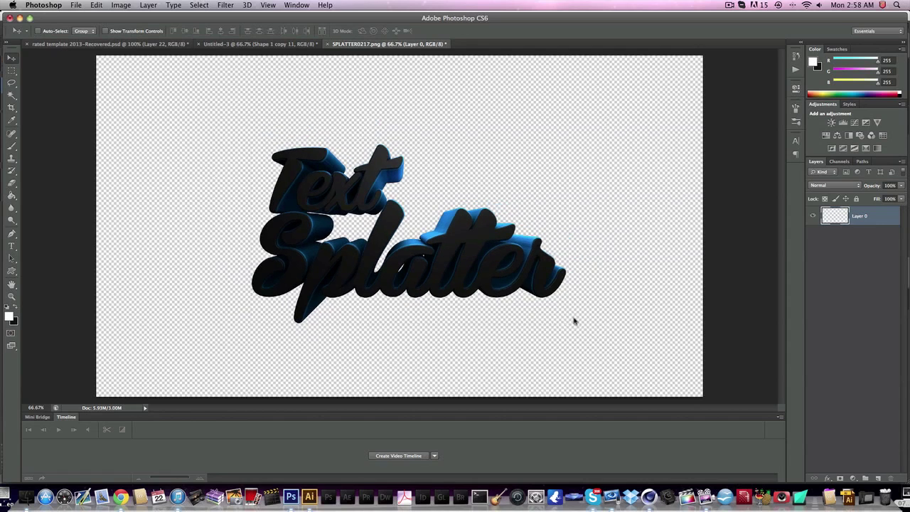
key("shift+Up")
key("shift+Up")
key("Left")
key("Left")
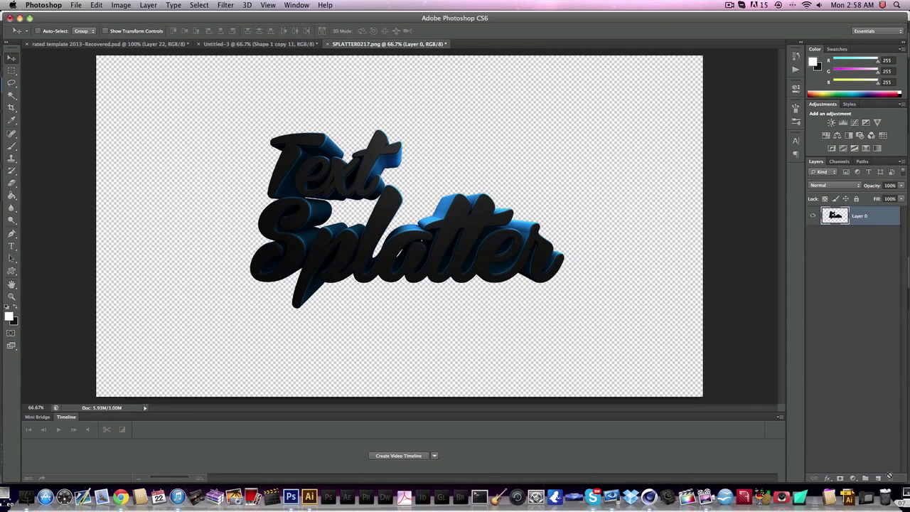
Add a new layer beneath the lettering and fill it with near-black (RGB 18, 18, 18) as the background
left_click(878, 478)
left_click_drag(865, 223, 867, 254)
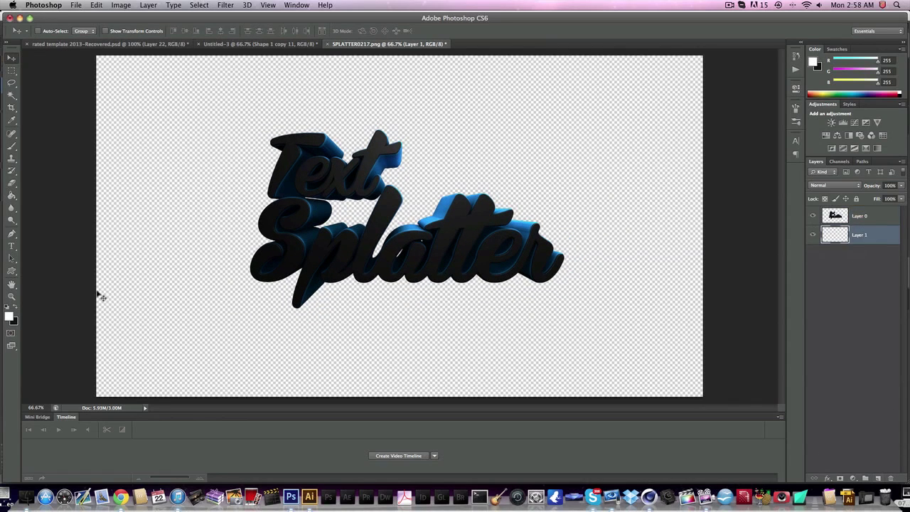
key("x")
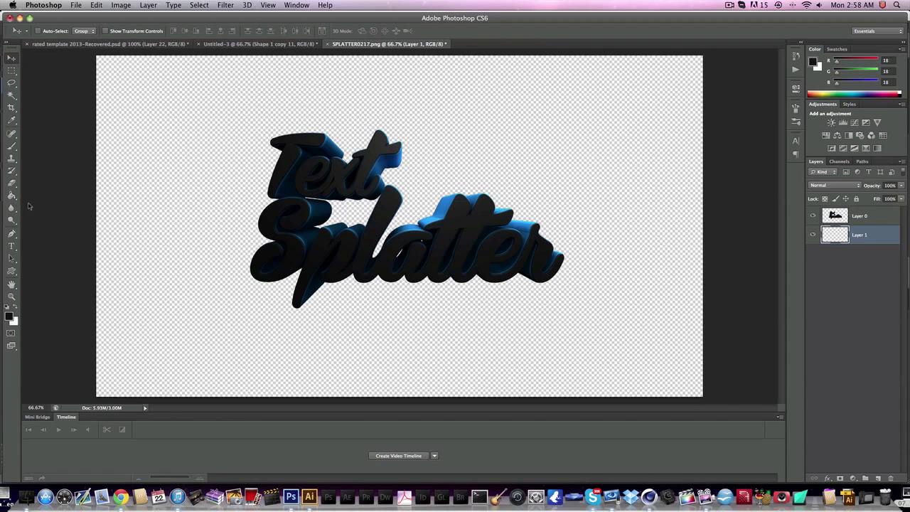
left_click(11, 196)
left_click(244, 217)
left_click(16, 308)
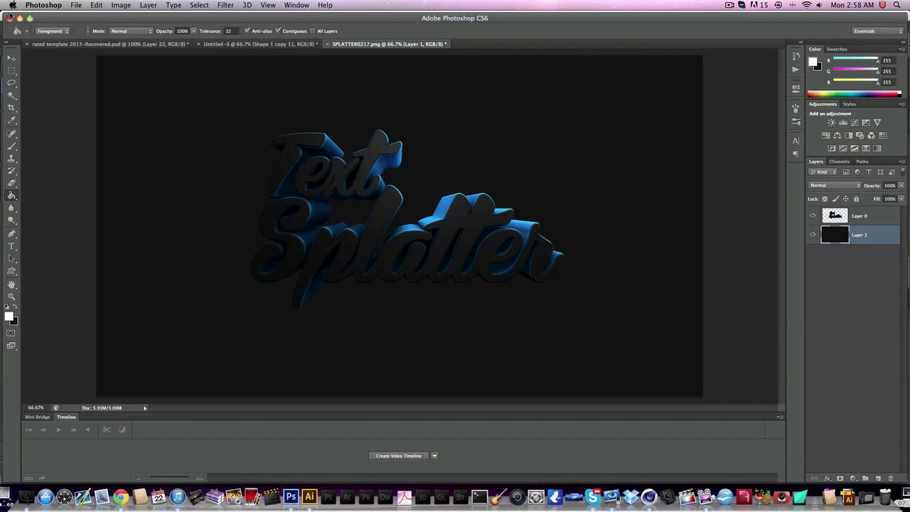
left_click(11, 57)
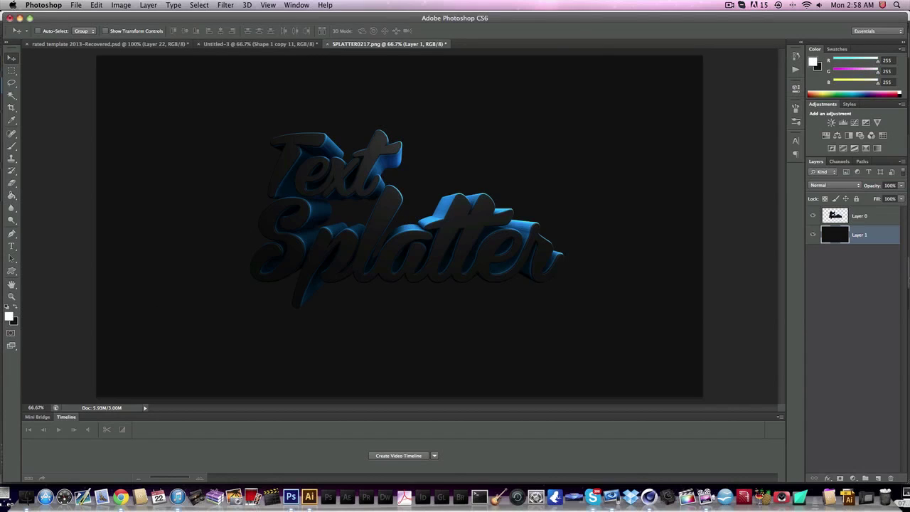
Nudge the lettering layer slightly down and give it a reversed Gradient Overlay with the Reflected style and 150% scale
left_click(880, 217)
mouse_move(418, 195)
left_mouse_down()
mouse_move(435, 173)
mouse_move(421, 197)
left_mouse_up()
left_click(829, 481)
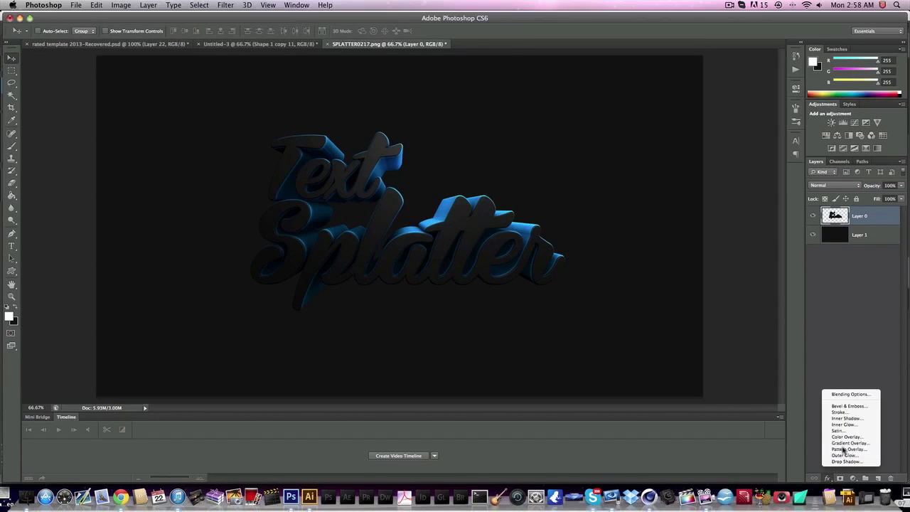
left_click(846, 452)
left_click(472, 237)
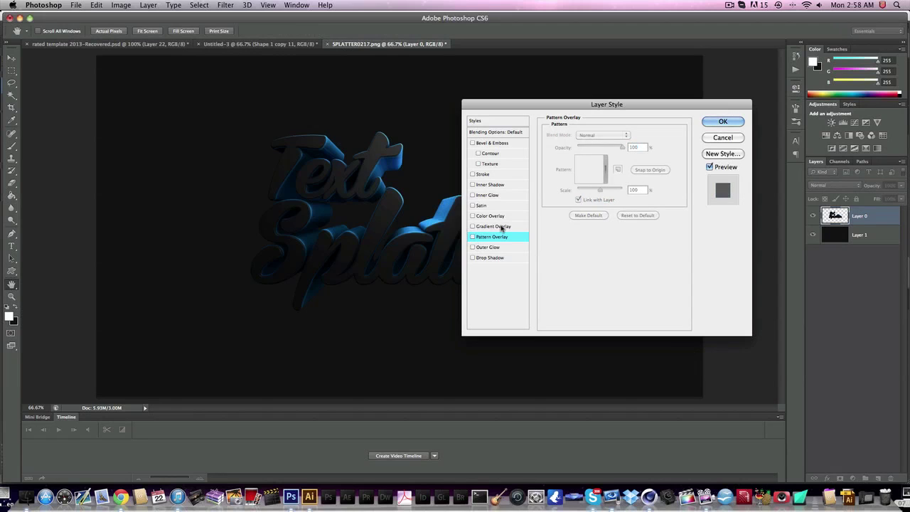
left_click(473, 226)
left_click(585, 171)
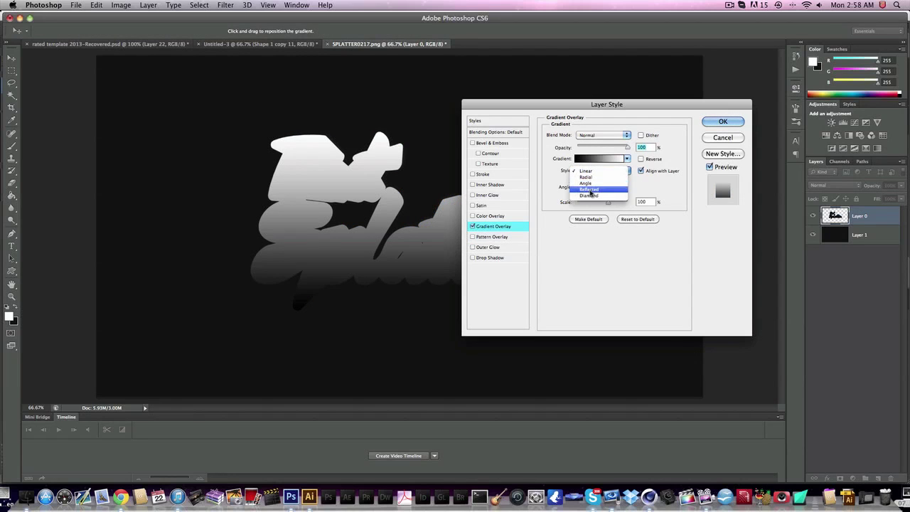
left_click(591, 196)
left_click(642, 159)
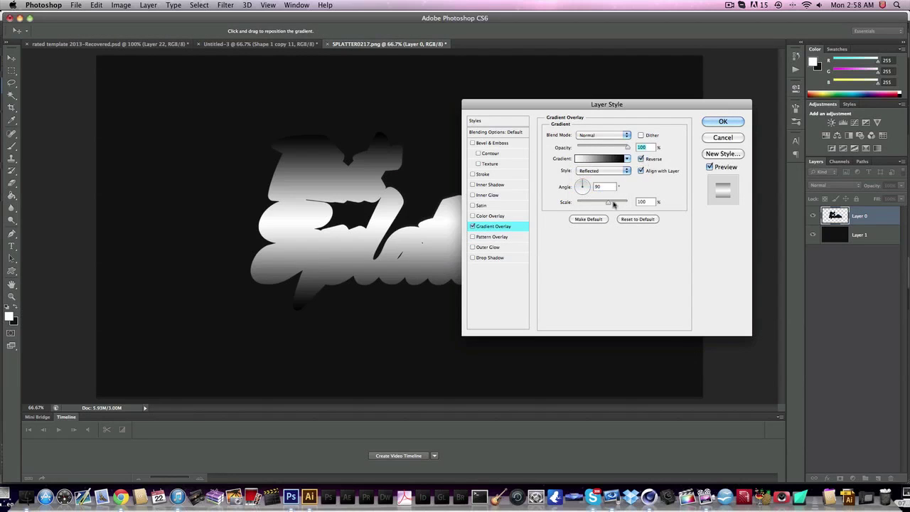
left_click_drag(610, 203, 643, 202)
Change the overlay gradient's black colour stop to a mid grey sampled from the gradient, and accept the gradient
left_click(605, 159)
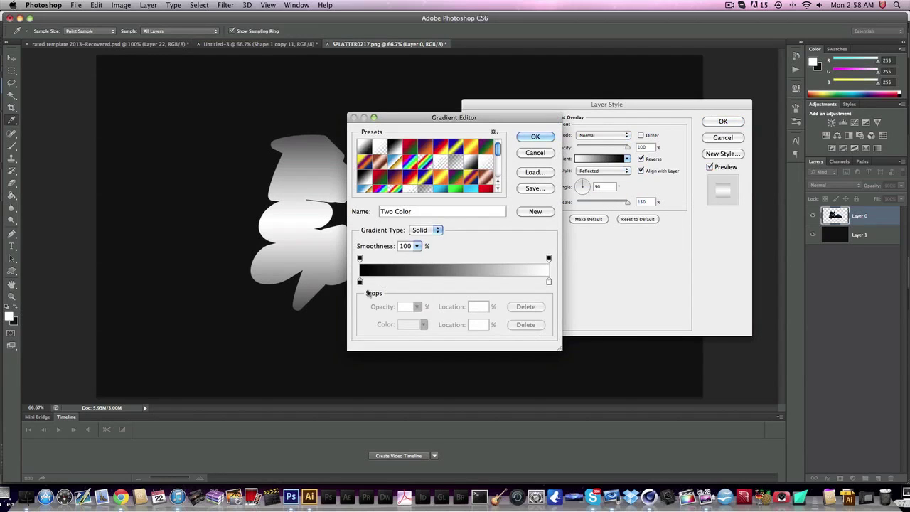
left_click(359, 282)
left_click(410, 266)
left_click(410, 266)
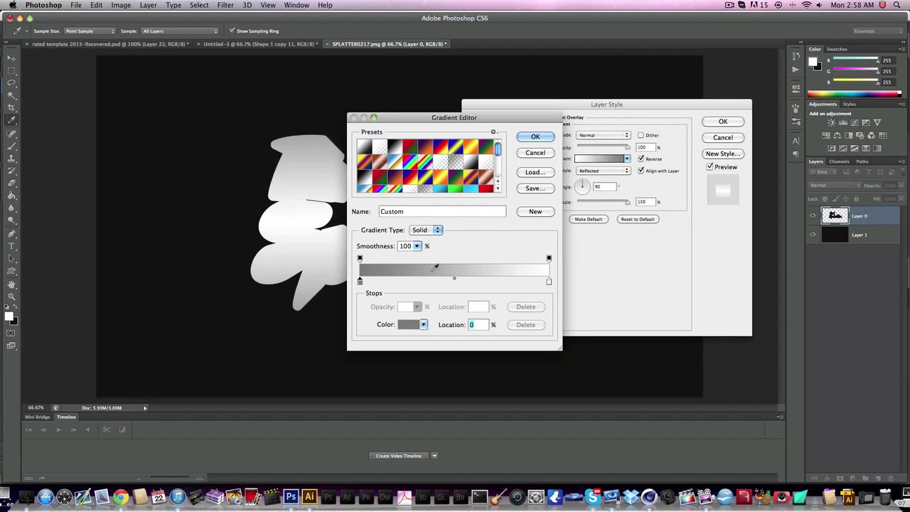
type(".")
key("Return")
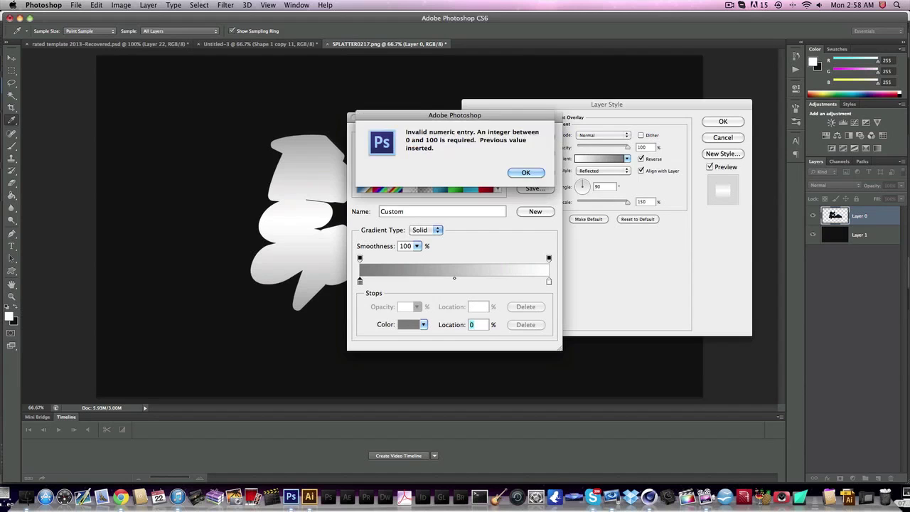
key("Return")
key("Return")
Set the Gradient Overlay's blend mode to Overlay and its opacity to 75%
left_click(591, 135)
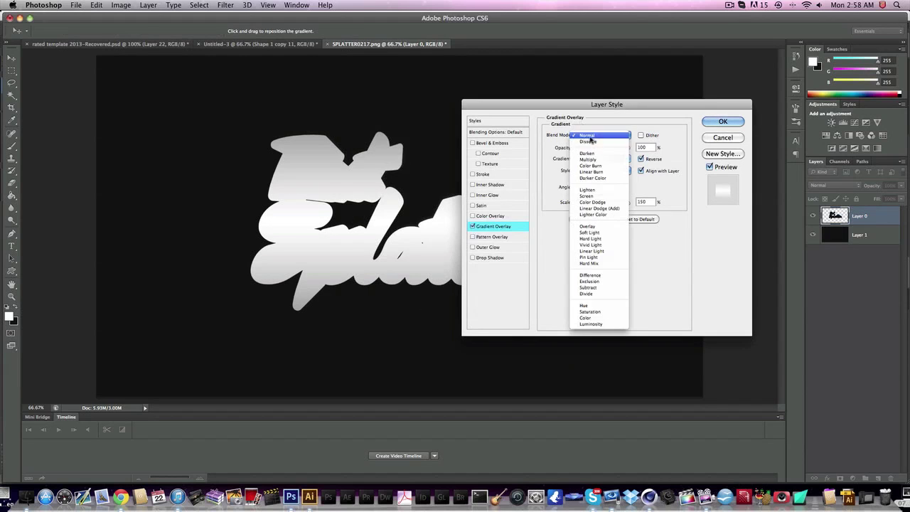
left_click(589, 227)
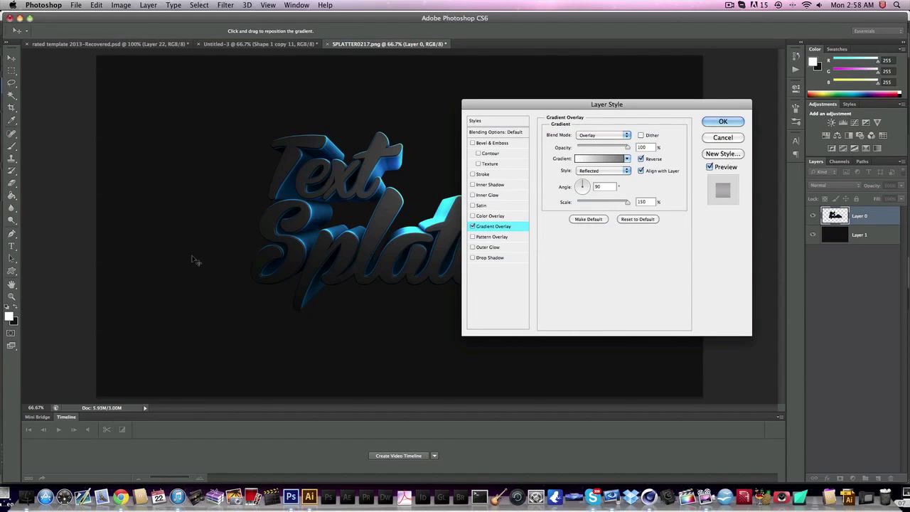
double_click(640, 148)
type("75")
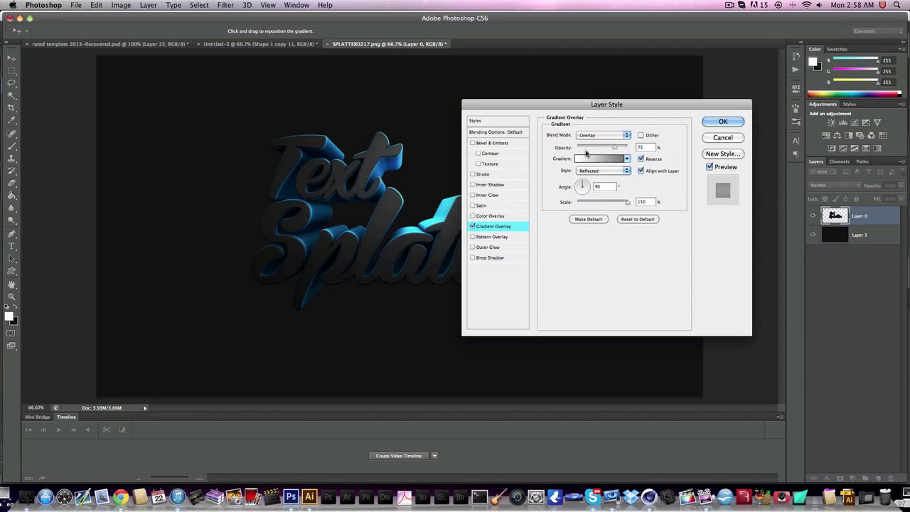
Add a Drop Shadow to the lettering with distance 0 px, spread 20% and size 50 px, and accept the layer style
left_click(498, 258)
key("Tab")
key("Tab")
type("0")
key("Tab")
type("20")
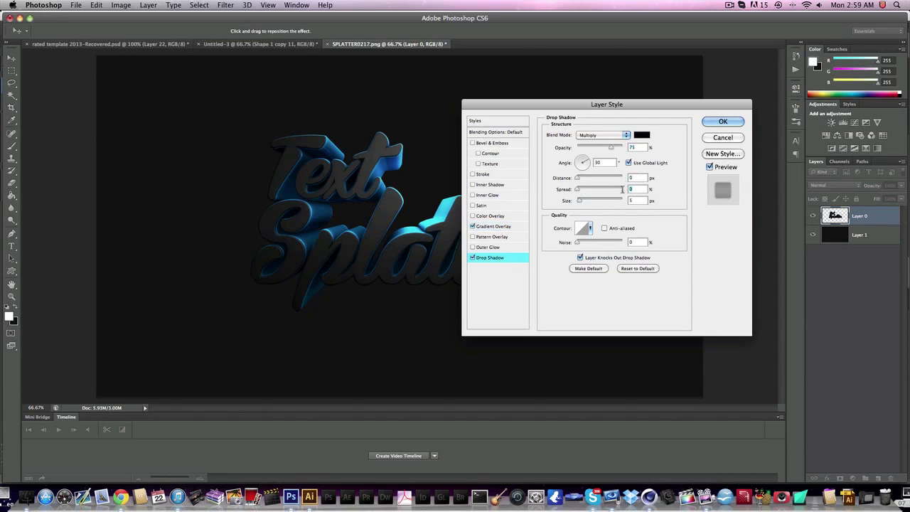
key("Tab")
type("50")
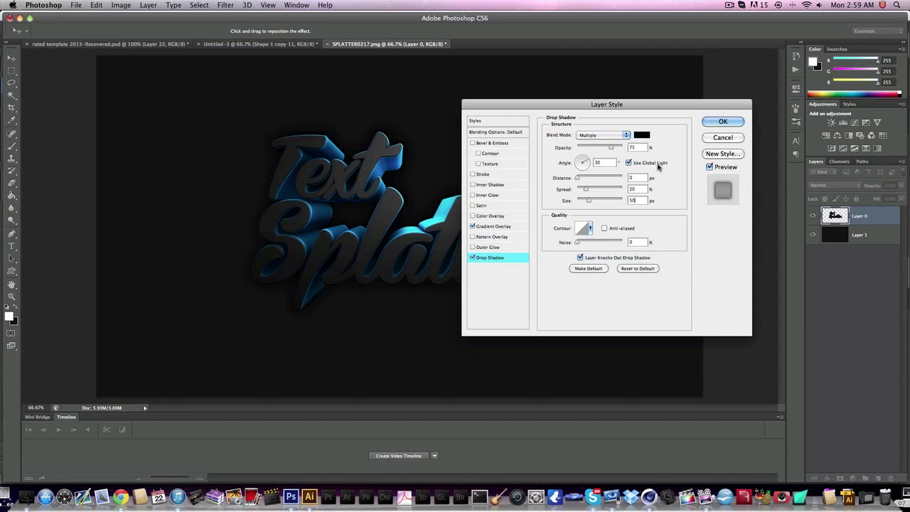
key("Tab")
key("Return")
left_click(898, 216)
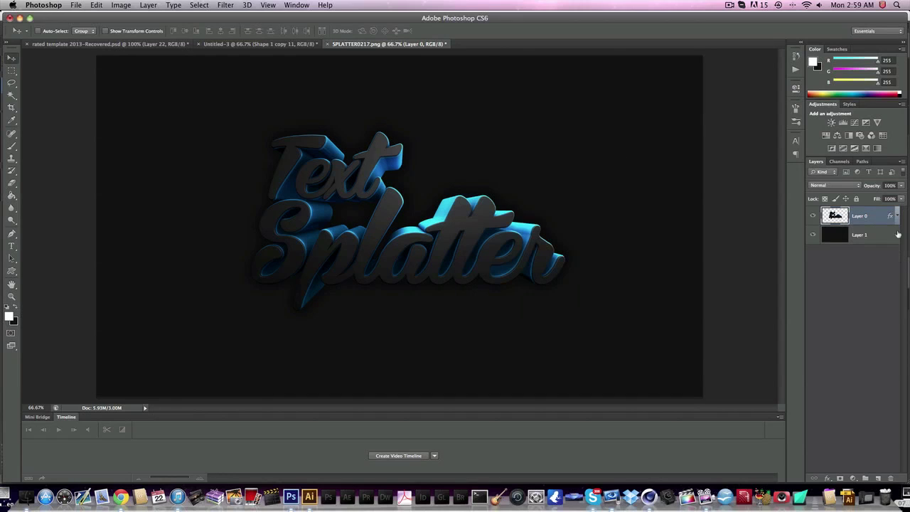
Add a new layer directly beneath the lettering and set the Brush tool's foreground colour to bright blue (#009cff)
left_click(879, 478)
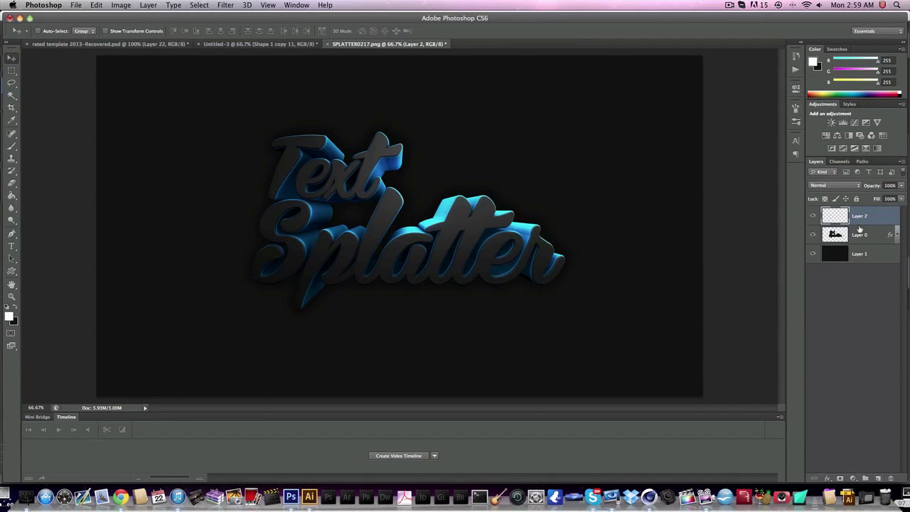
left_click_drag(860, 225, 858, 244)
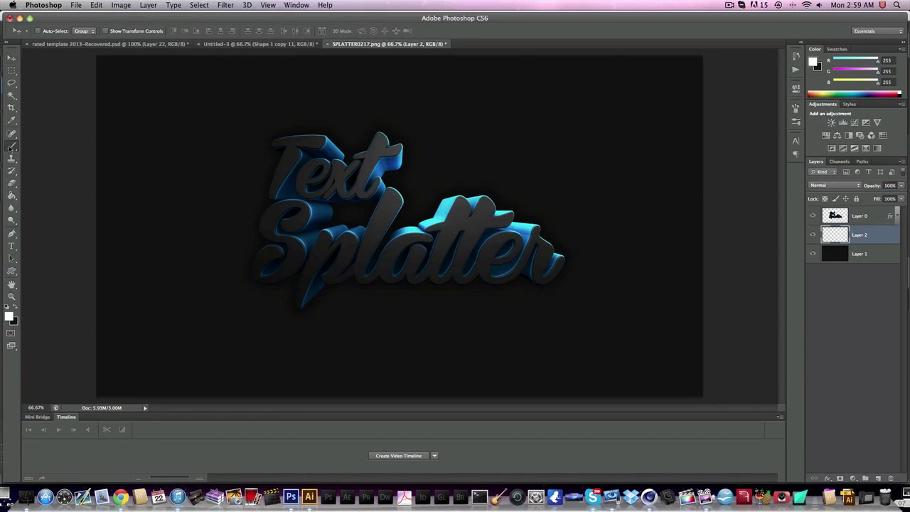
key("b")
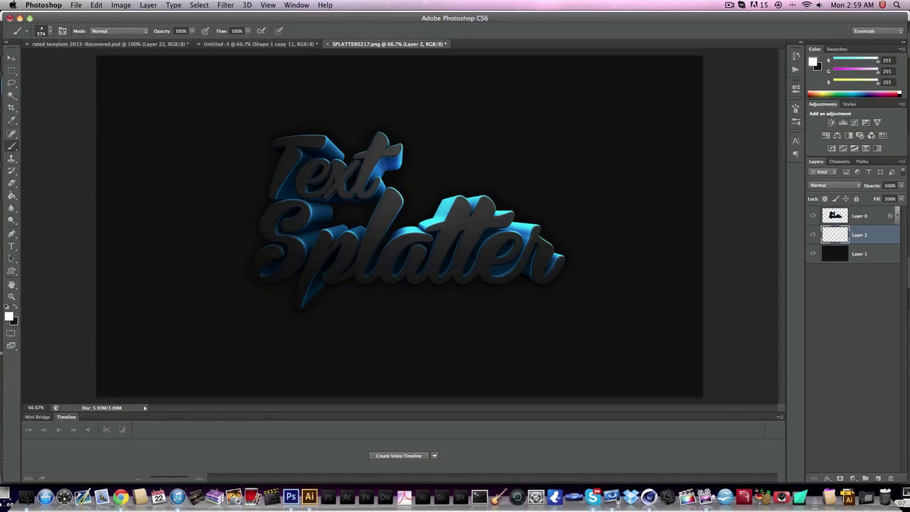
left_click(8, 316)
left_click(470, 350)
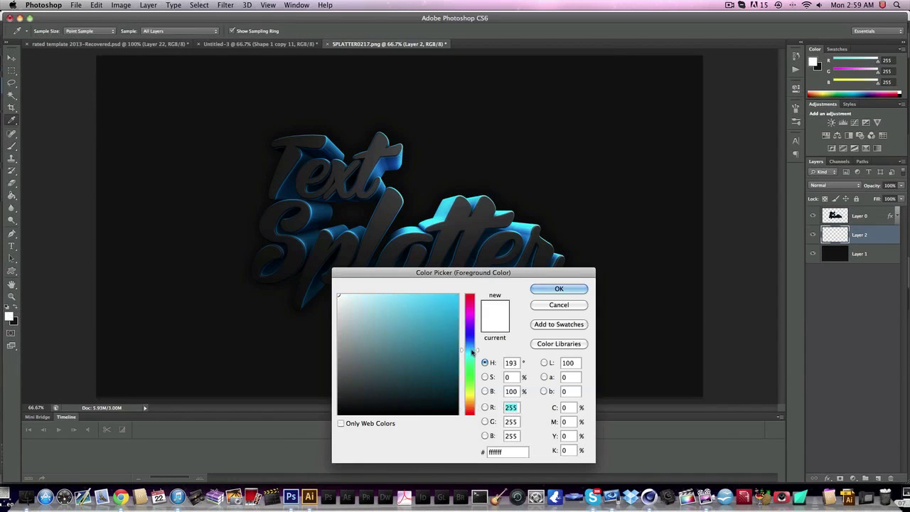
left_click(471, 347)
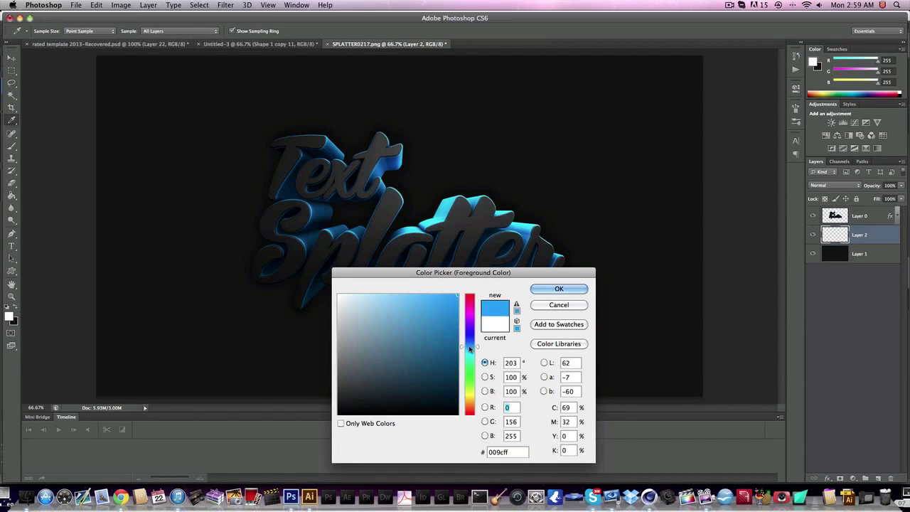
left_click(559, 289)
Stamp several blue splatters behind and around the lettering with the 574 px splatter brush
left_click(427, 206)
left_click(298, 192)
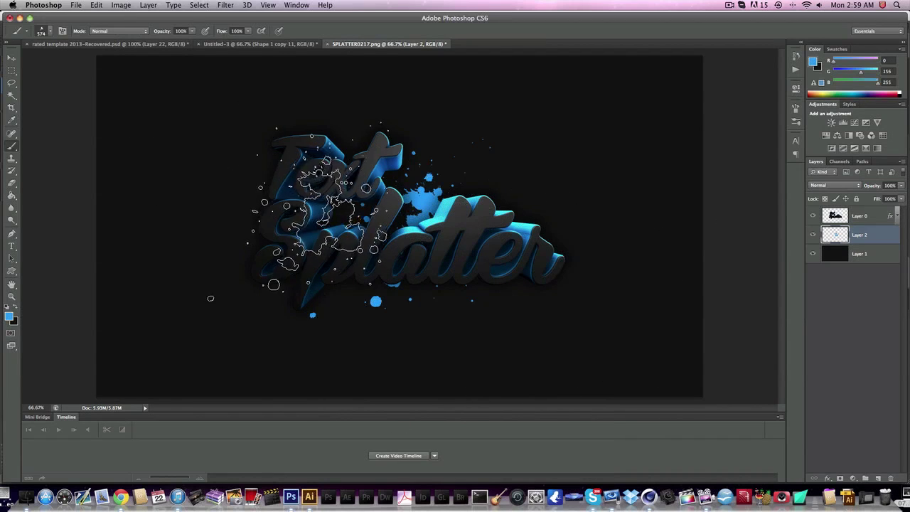
left_click(529, 224)
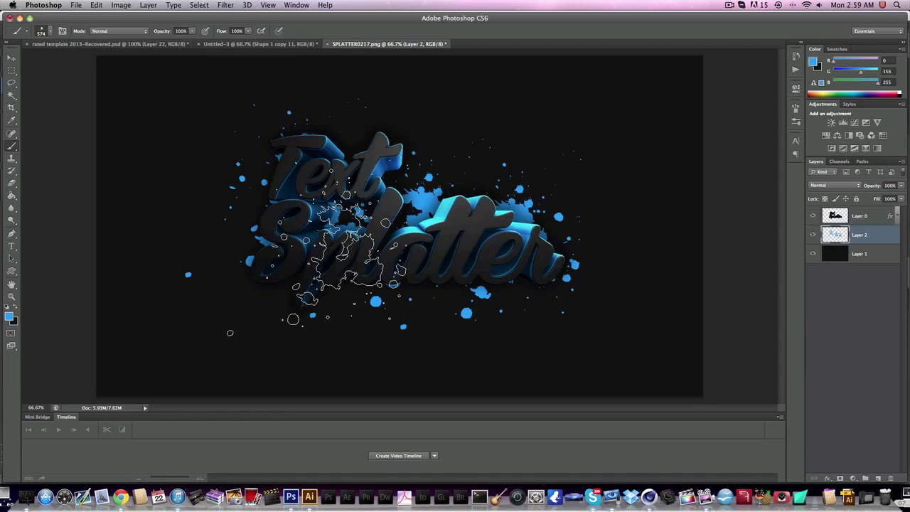
left_click(411, 181)
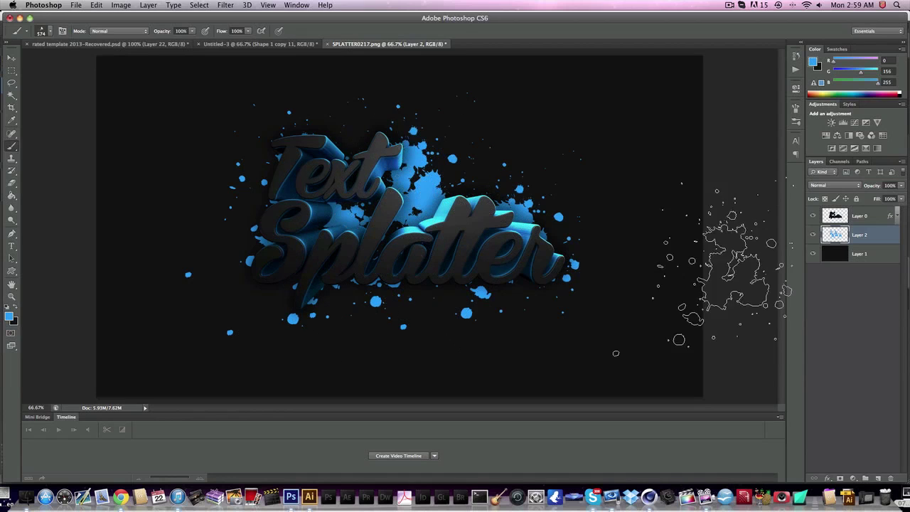
Nudge the blue splatter layer slightly down and to the right and set its opacity to 25%
left_click(11, 182)
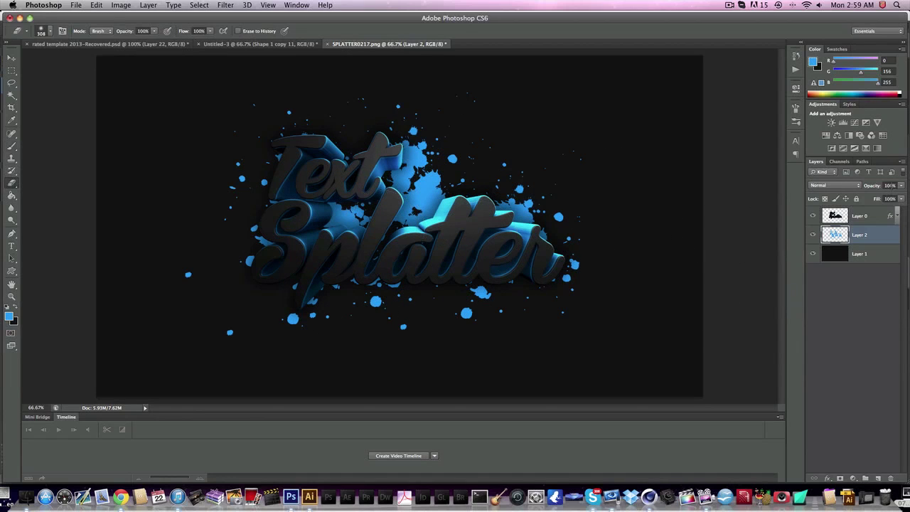
left_click(12, 60)
left_click_drag(397, 258, 400, 263)
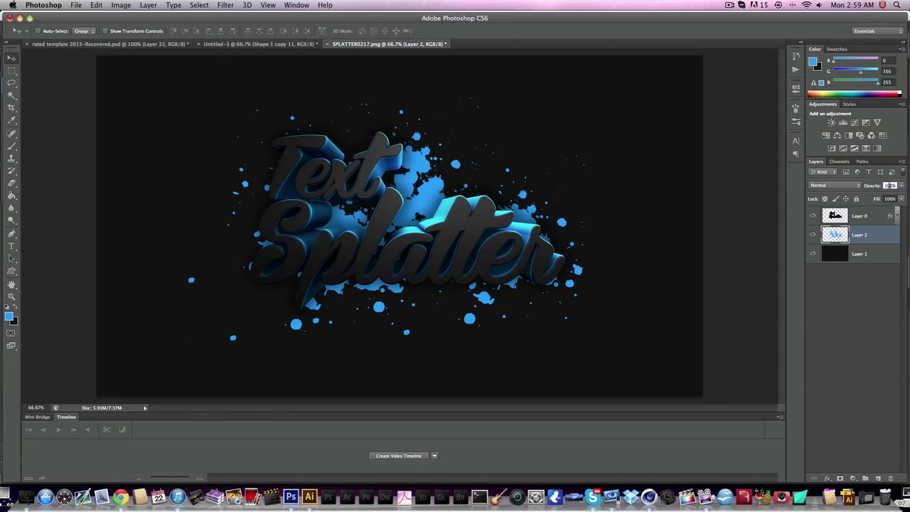
type("50")
key("Return")
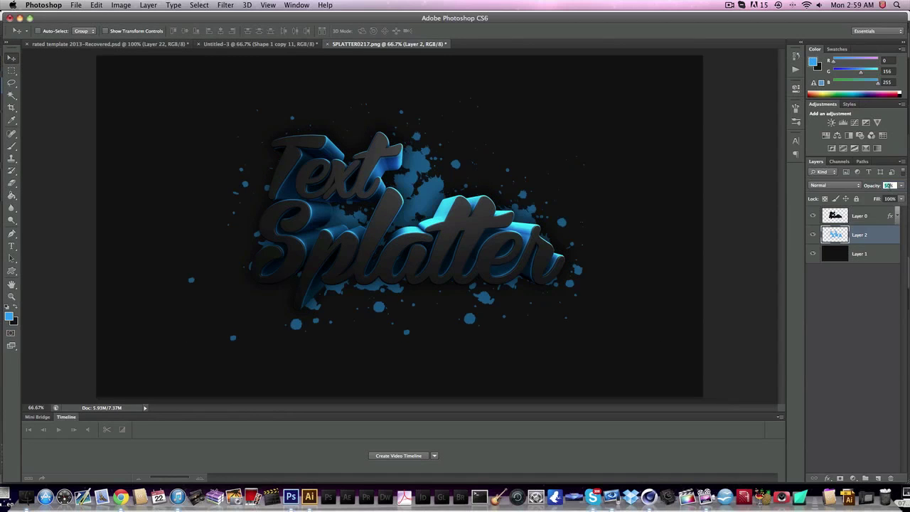
type("25")
key("Return")
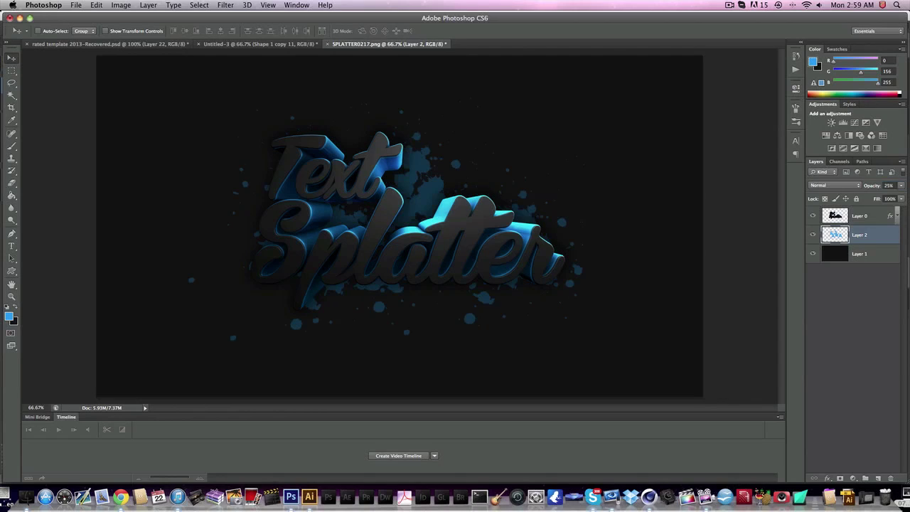
Add a new layer above the blue splatter layer and set the brush's foreground colour to white
left_click(880, 479)
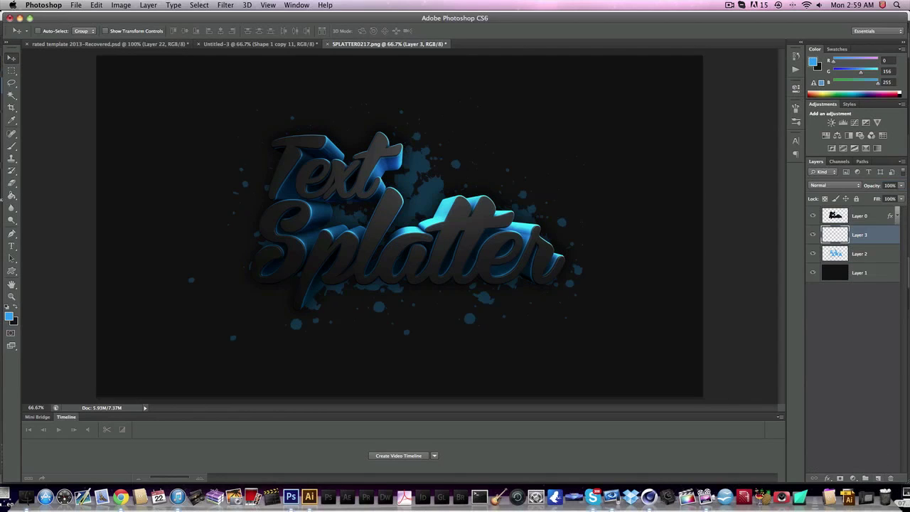
left_click(10, 147)
left_click(9, 317)
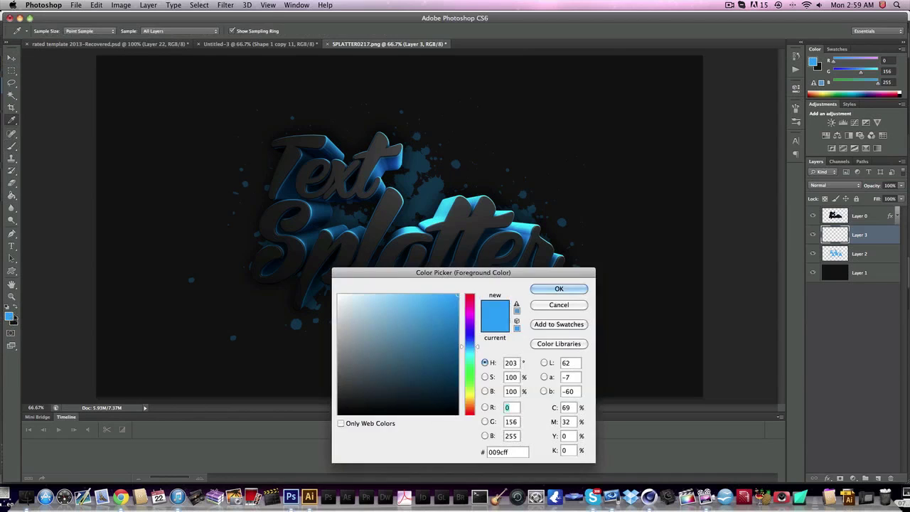
left_click_drag(423, 300, 219, 189)
key("Return")
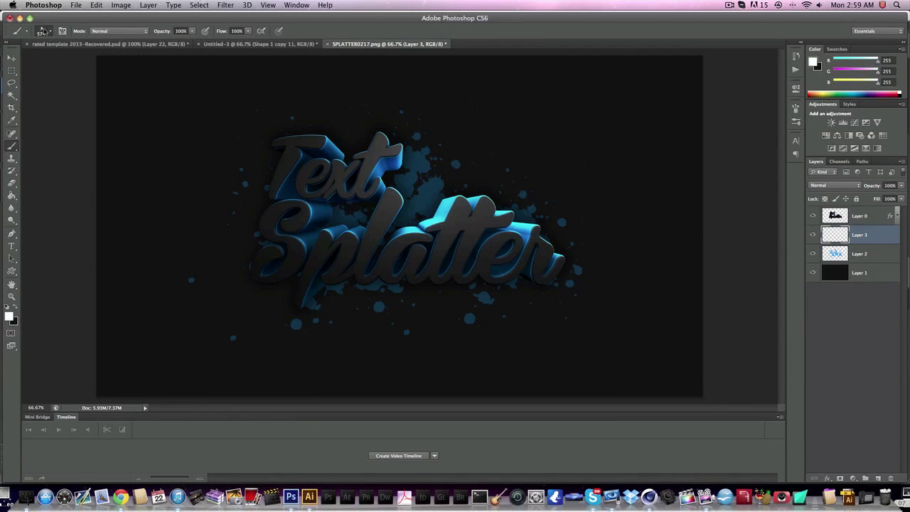
Choose the 496 px fabric-like texture brush and paint white texture behind and around the whole lettering
right_click(271, 135)
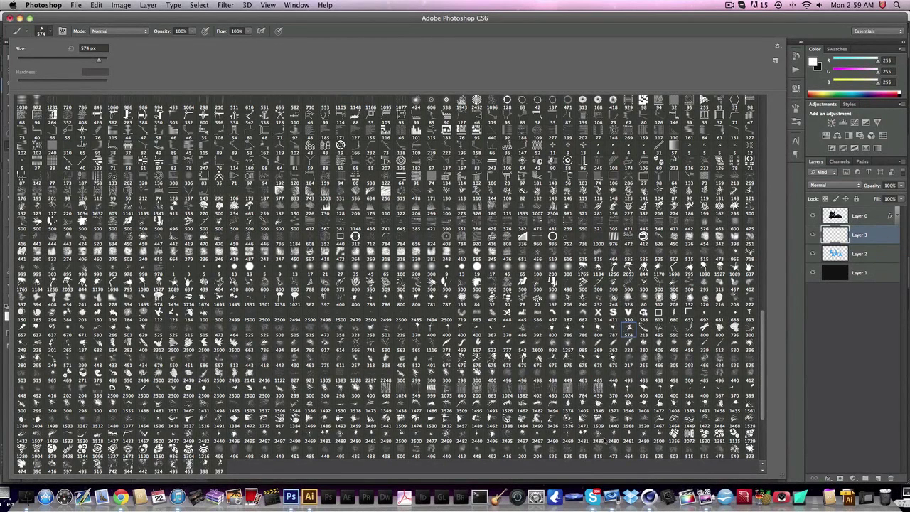
scroll(606, 445, "up", 5)
scroll(762, 380, "down", 3)
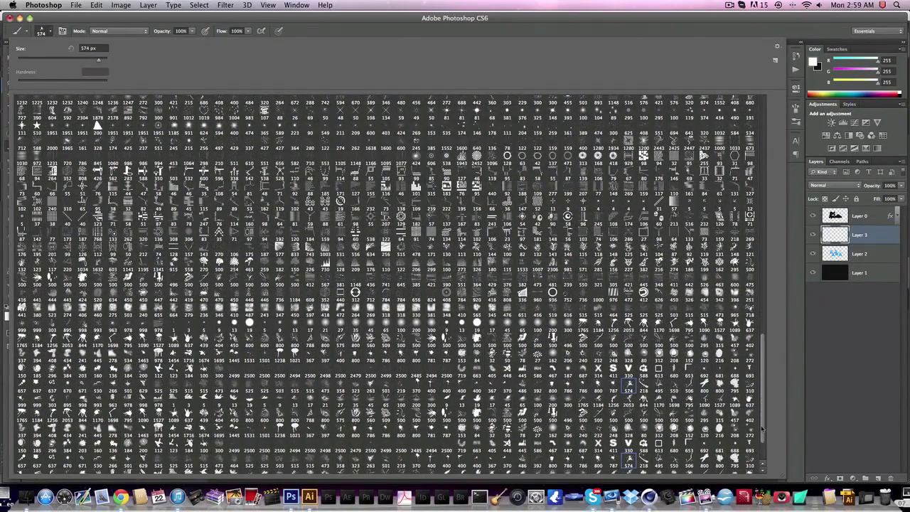
scroll(762, 444, "down", 3)
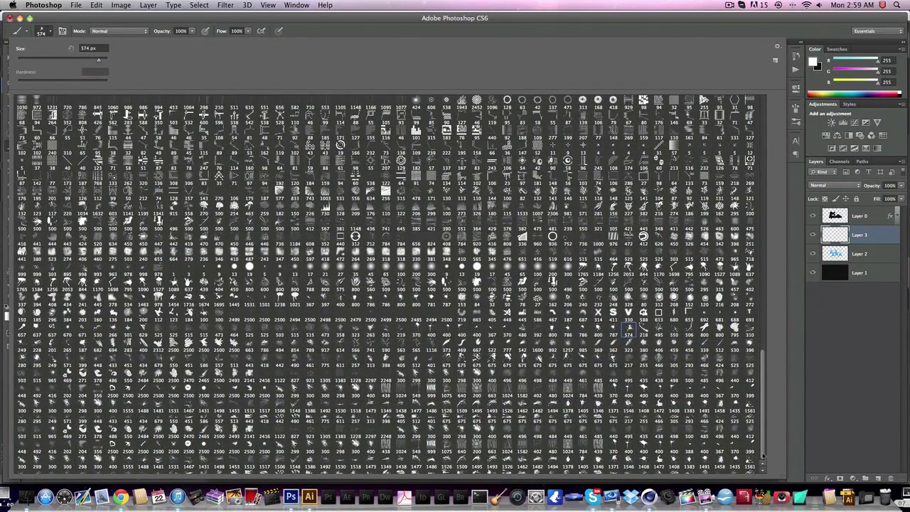
left_click(530, 375)
left_click(361, 15)
mouse_move(284, 277)
left_mouse_down()
mouse_move(252, 228)
mouse_move(427, 228)
mouse_move(497, 242)
mouse_move(427, 186)
mouse_move(398, 234)
mouse_move(263, 200)
mouse_move(626, 149)
mouse_move(611, 177)
mouse_move(476, 313)
mouse_move(490, 292)
left_mouse_up()
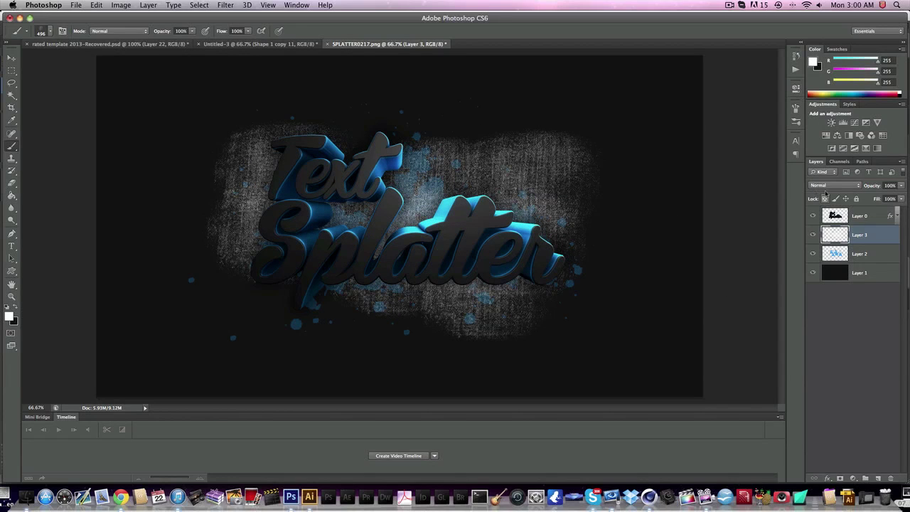
Set the white texture layer's blend mode to Overlay and erase its outer parts with the 308 px Eraser
left_click(827, 187)
left_click(825, 276)
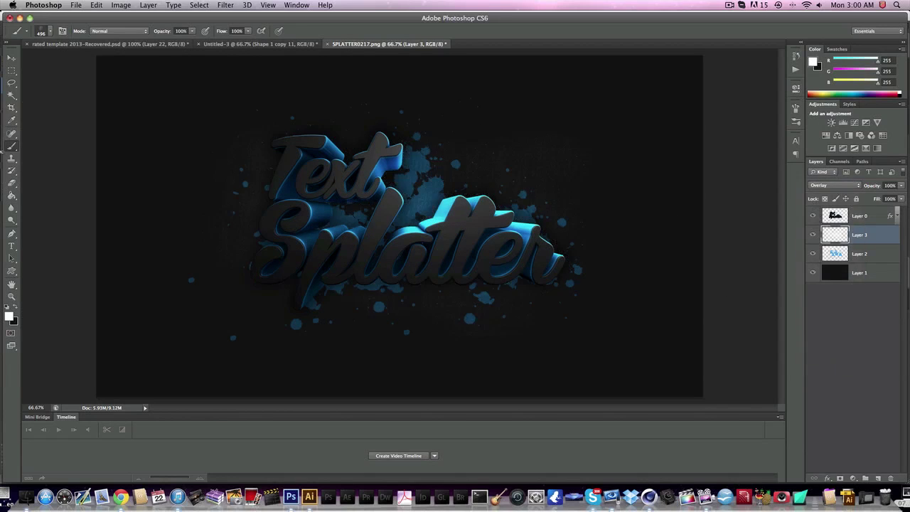
left_click(12, 182)
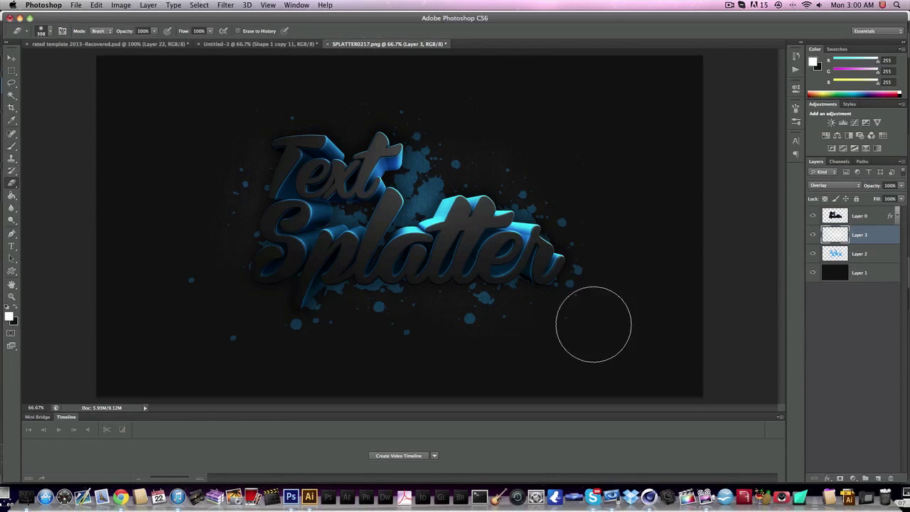
left_click(12, 57)
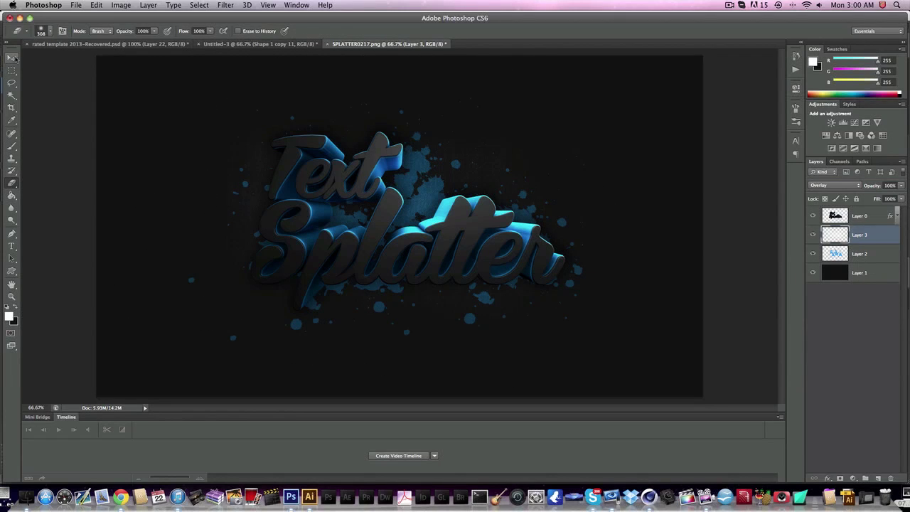
Add a new layer above the texture layer and choose the 300 px grunge brush
left_click(11, 146)
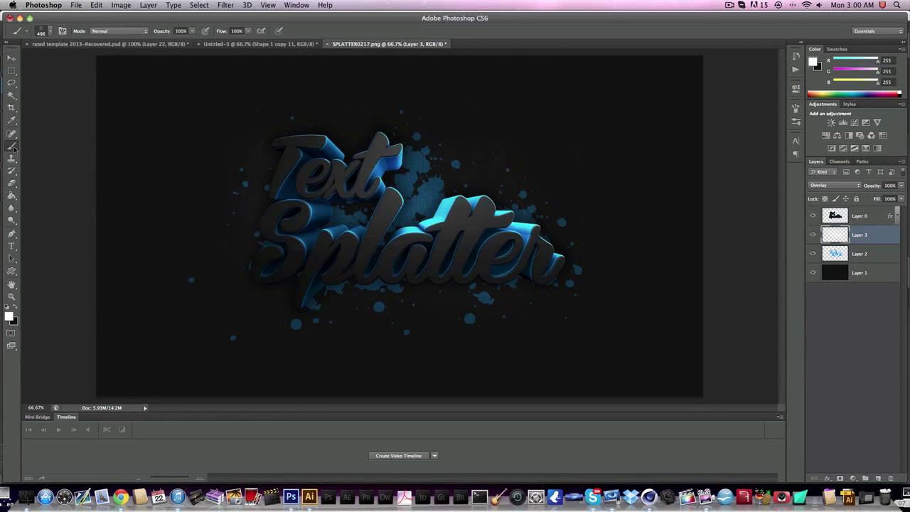
left_click(879, 478)
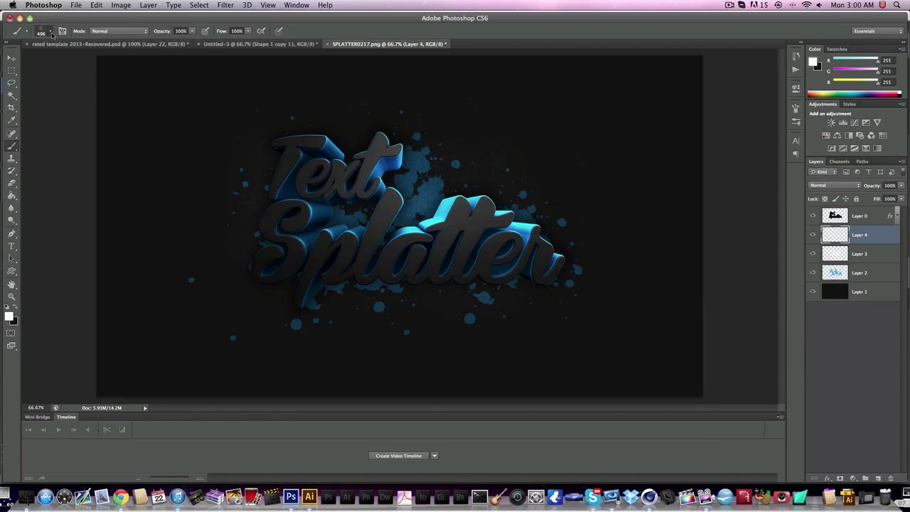
left_click(51, 33)
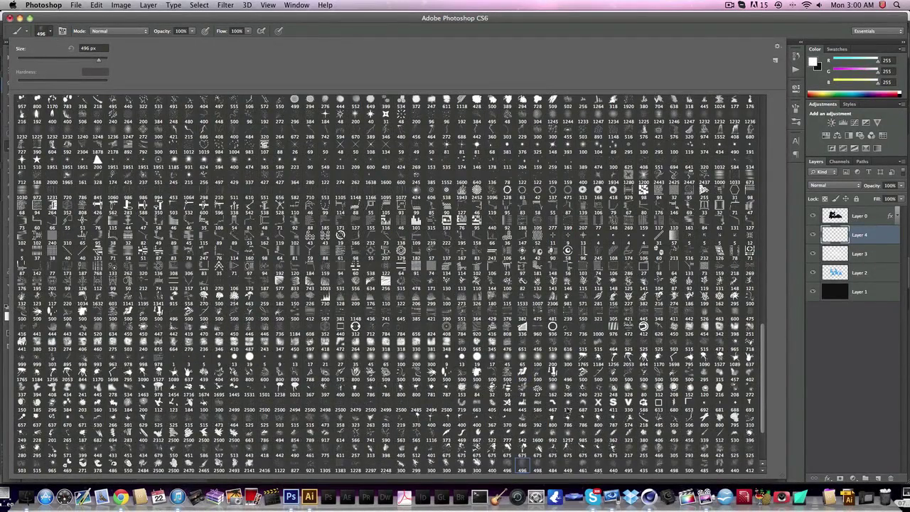
left_click(447, 465)
key("Return")
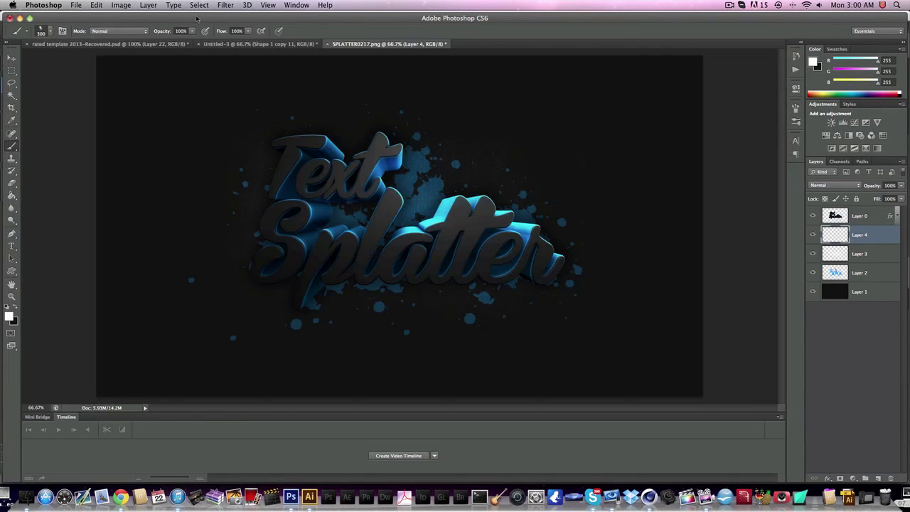
Stamp white grunge patches behind the lettering, along its lower edge, beside its left side and in the gap after "Text"
left_click(396, 211)
left_click(541, 267)
left_click(448, 278)
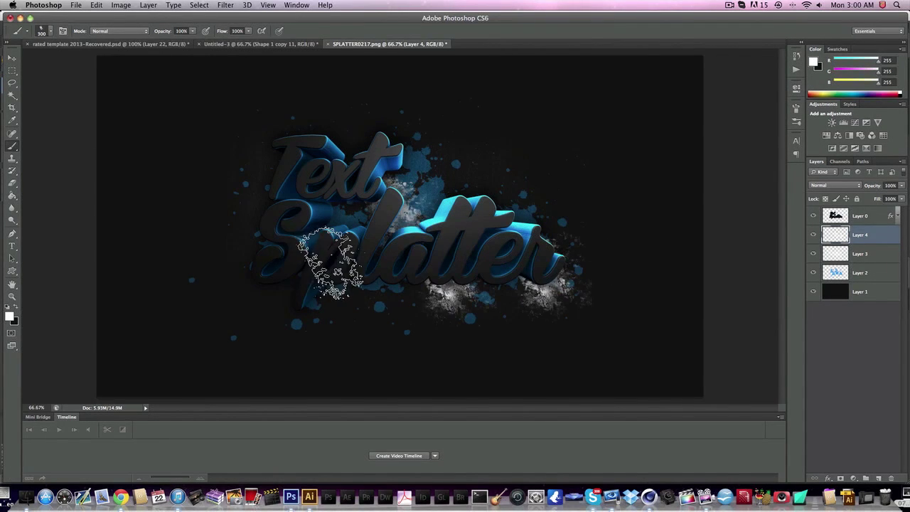
left_click(275, 268)
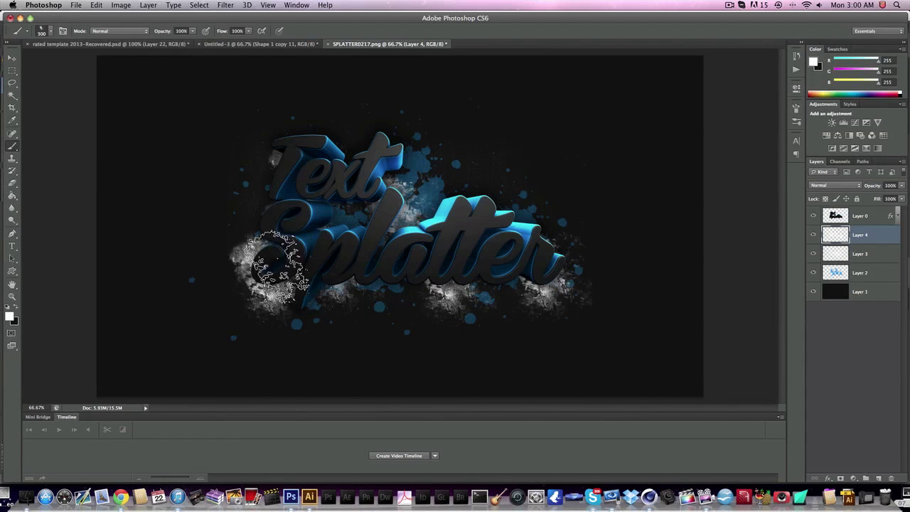
left_click(278, 196)
left_click(427, 188)
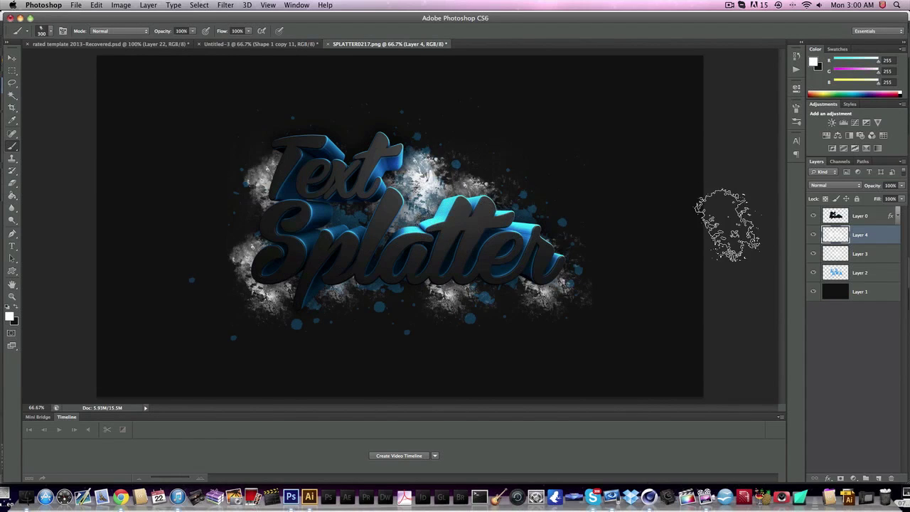
Set the grunge layer's blend mode to Overlay and its opacity to 35%
left_click(836, 186)
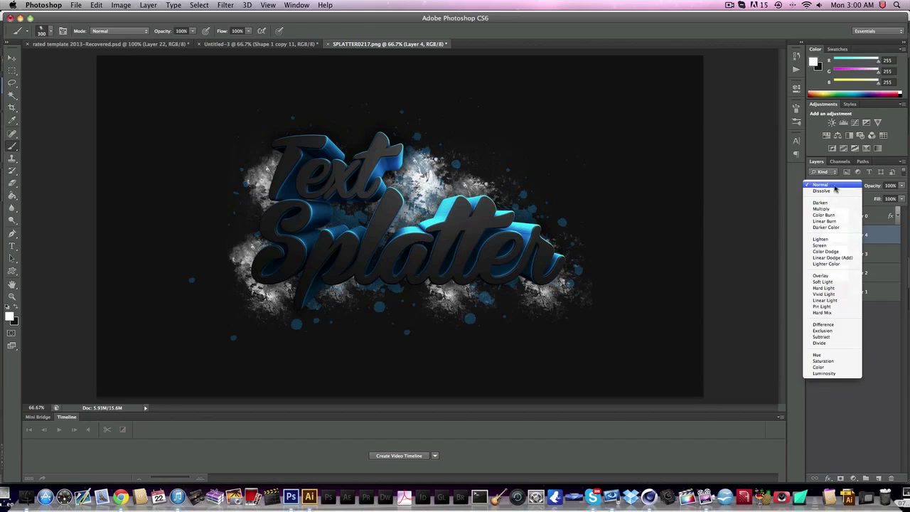
left_click(834, 278)
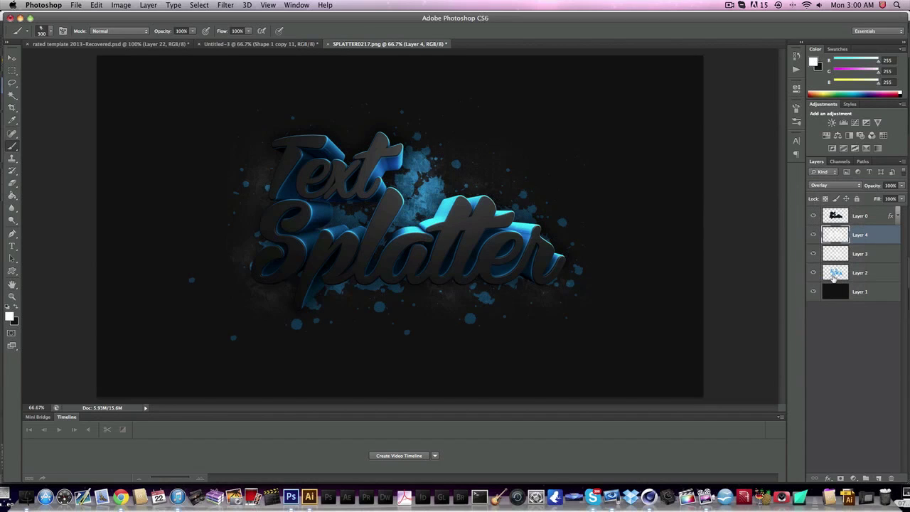
type("35")
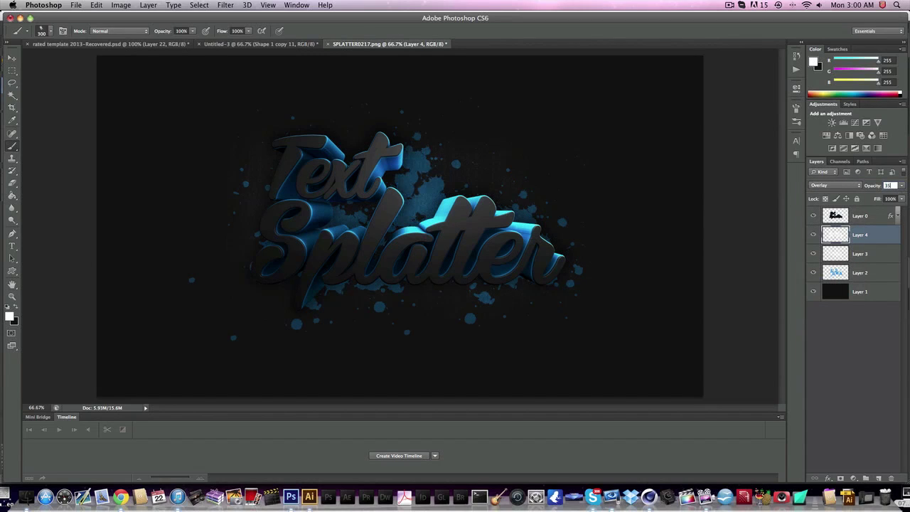
Add a new layer above the grunge layer, just below the lettering
key("Return")
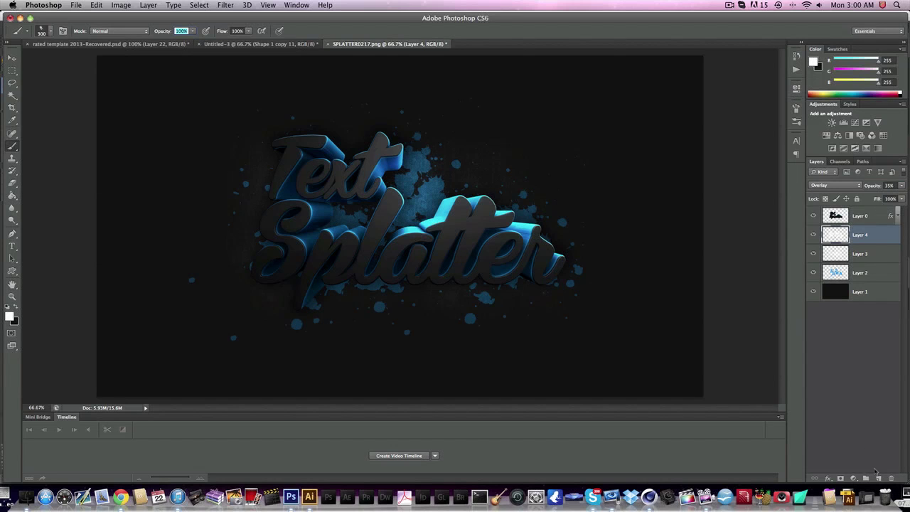
left_click(877, 478)
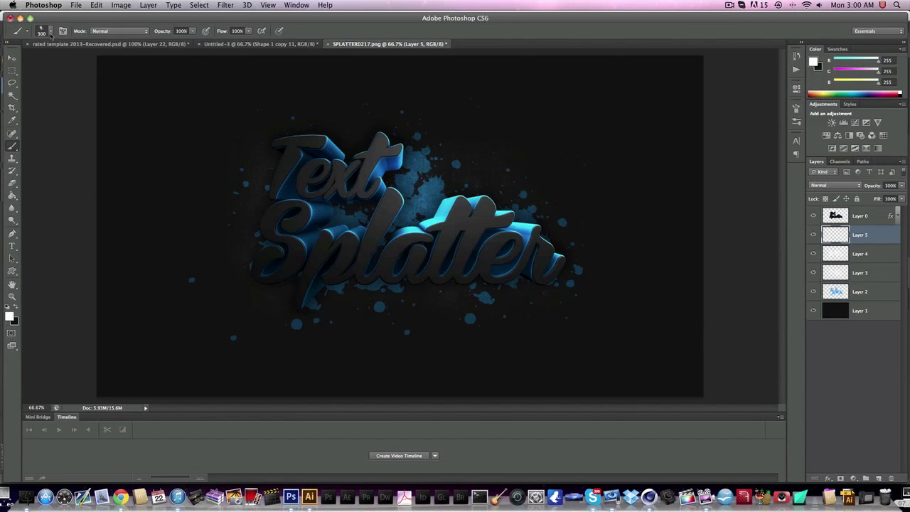
Try a fine droplet splatter brush at 750 px
right_click(447, 265)
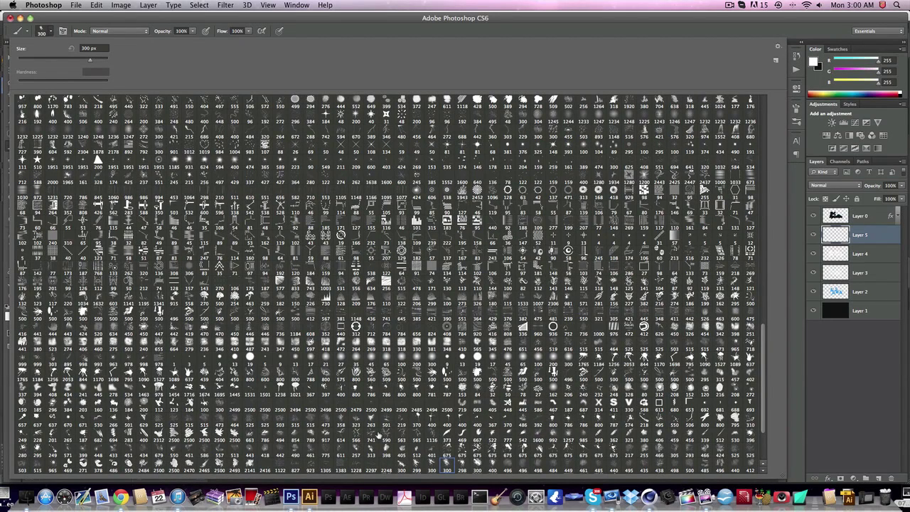
scroll(762, 420, "down", 5)
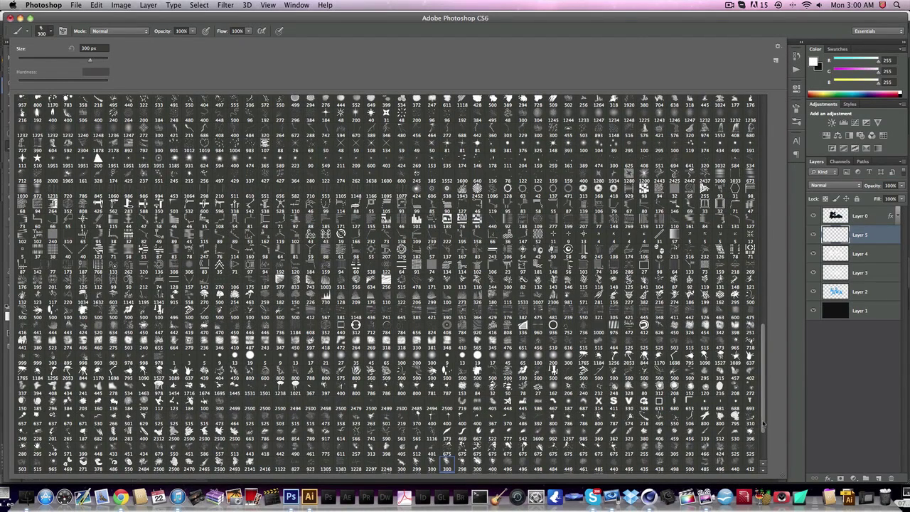
scroll(760, 441, "down", 2)
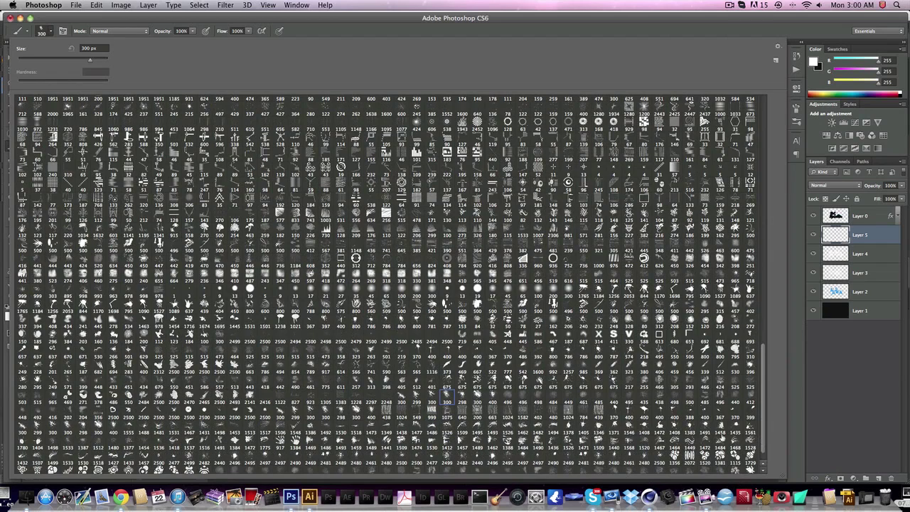
left_click(341, 461)
left_click(90, 48)
type("750")
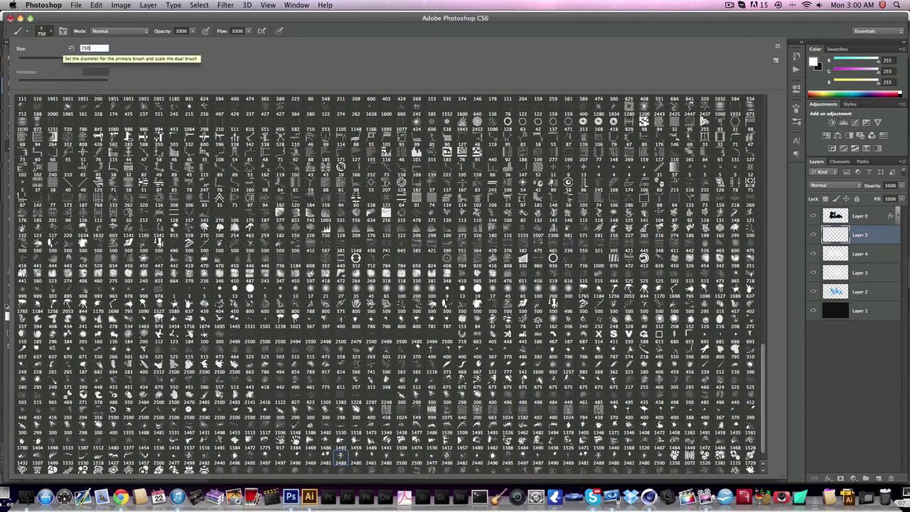
key("Return")
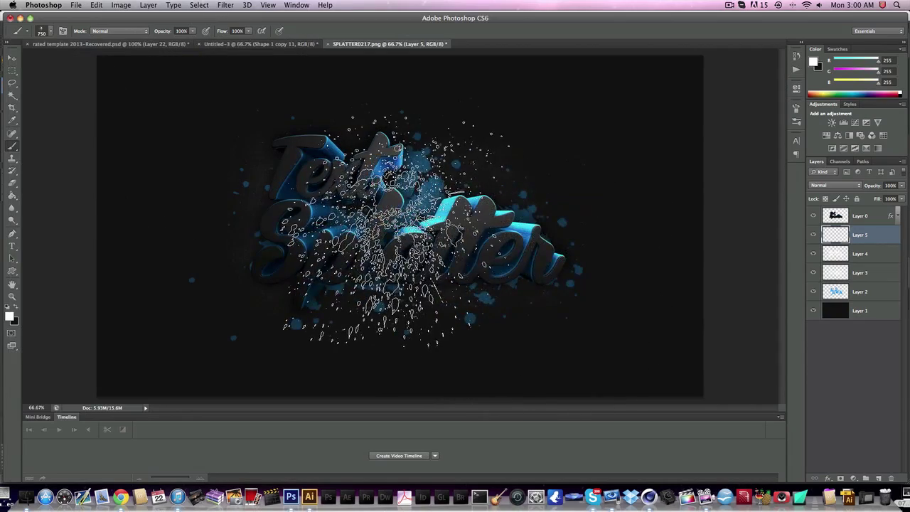
Choose the coarse blotchy splatter brush at 750 px and stamp it once in white behind the middle of the lettering
right_click(232, 329)
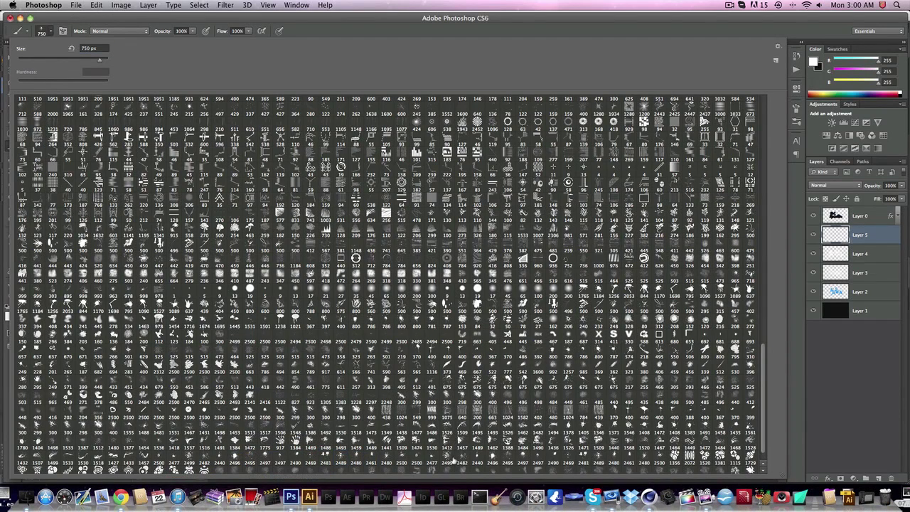
left_click(448, 459)
left_click(109, 48)
type("750")
key("Return")
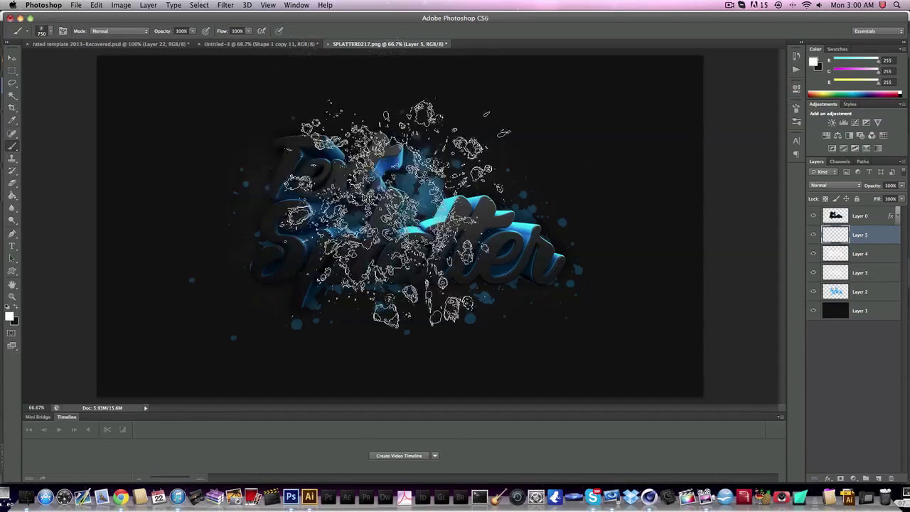
left_click(406, 230)
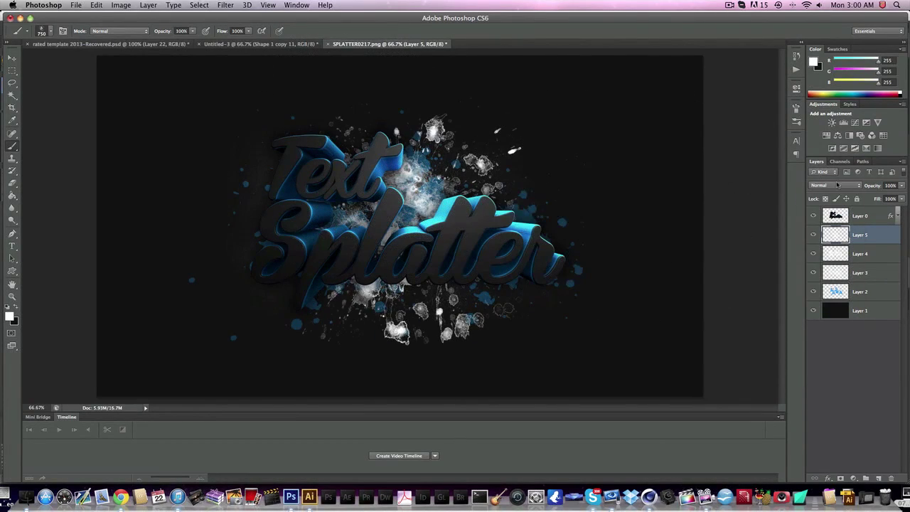
Set the new splatter layer's blend mode to Overlay and erase its central part with the 308 px Eraser
left_click(837, 184)
left_click(829, 270)
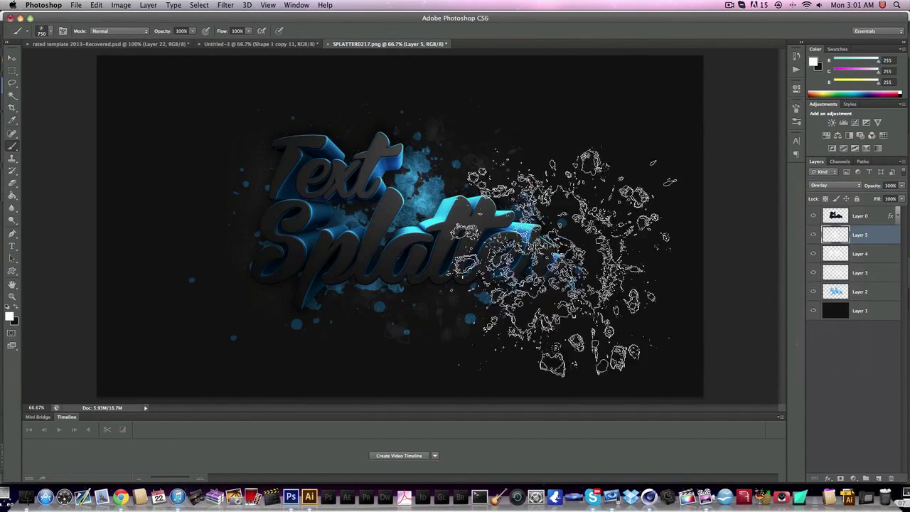
left_click(12, 183)
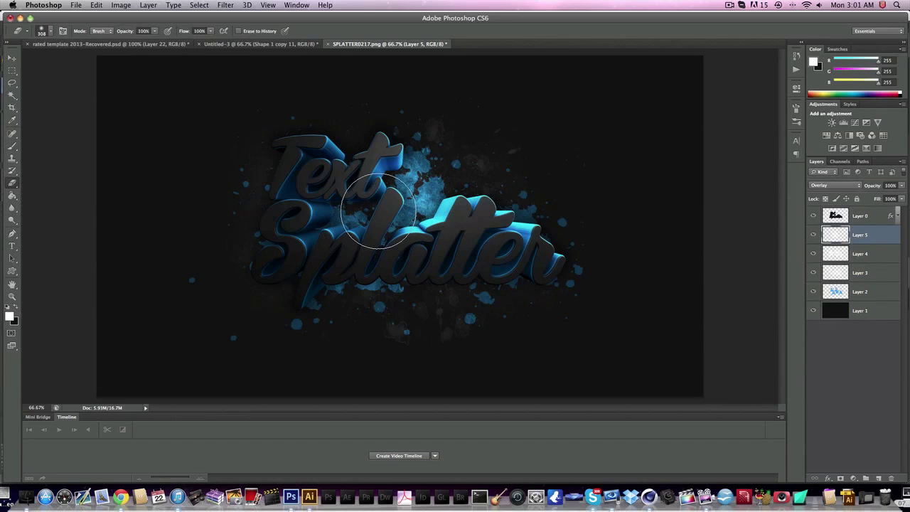
left_click_drag(378, 210, 416, 203)
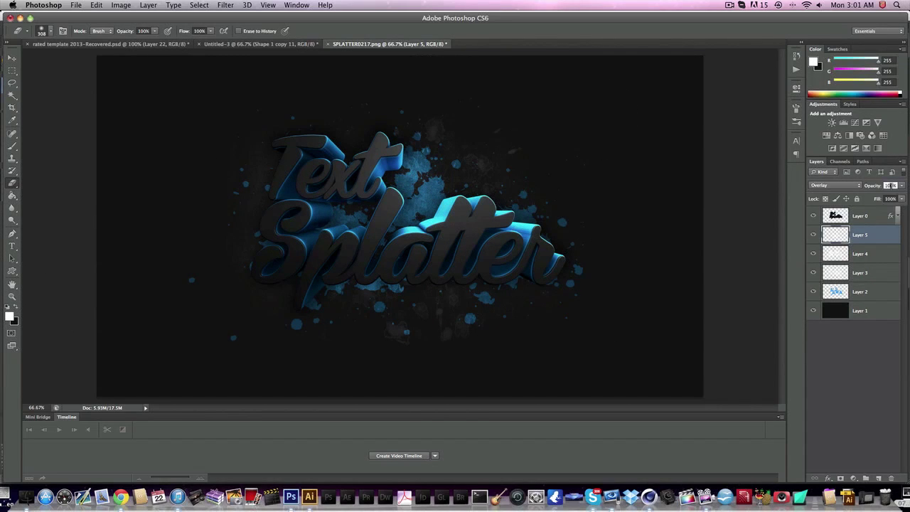
Set the splatter layer's opacity to 50% and shift it slightly behind the lettering
type("50")
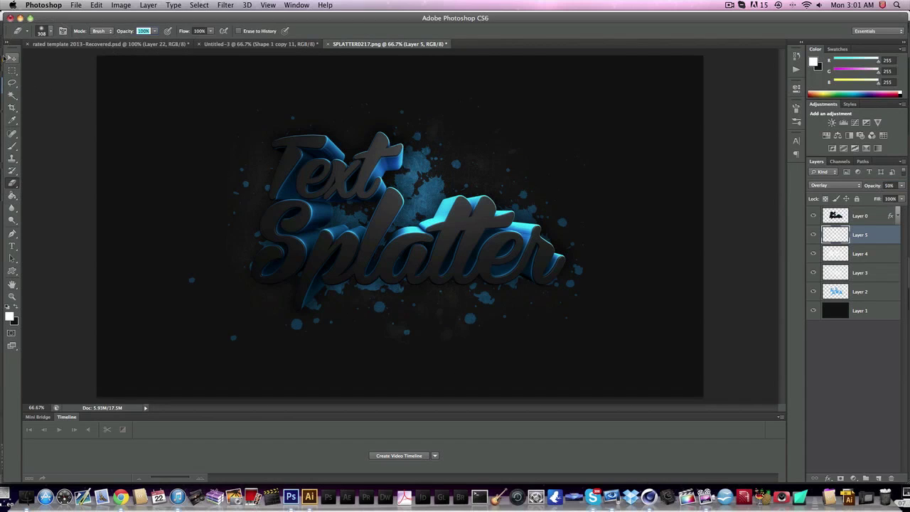
left_click(13, 58)
left_click_drag(390, 193, 406, 193)
Add a new layer clipped to the lettering layer and stamp the 750 px white splatter across both ends and the lower part of the letters
left_click(858, 217)
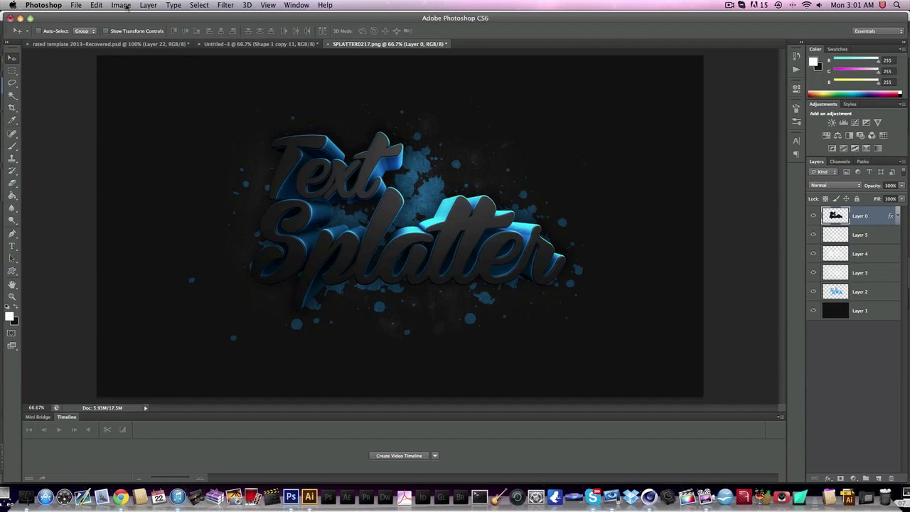
left_click(879, 477)
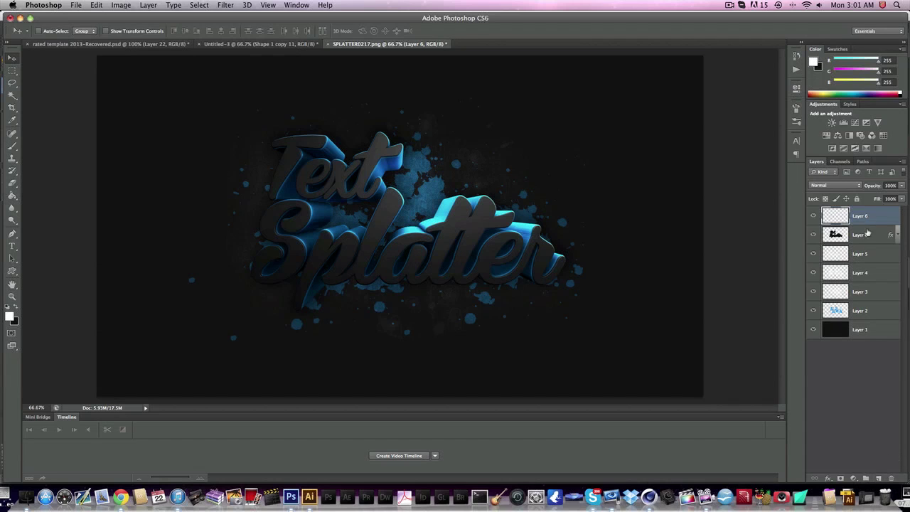
left_click(11, 146)
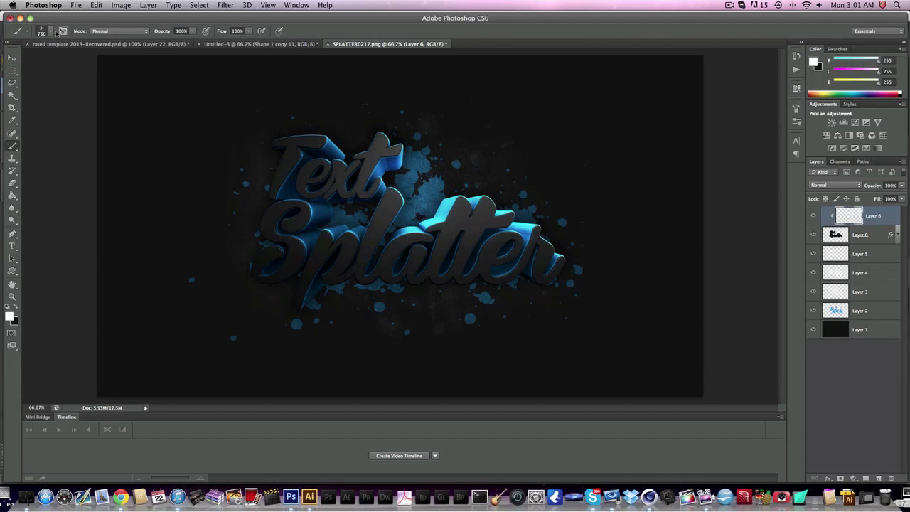
left_click(203, 223)
left_click(610, 315)
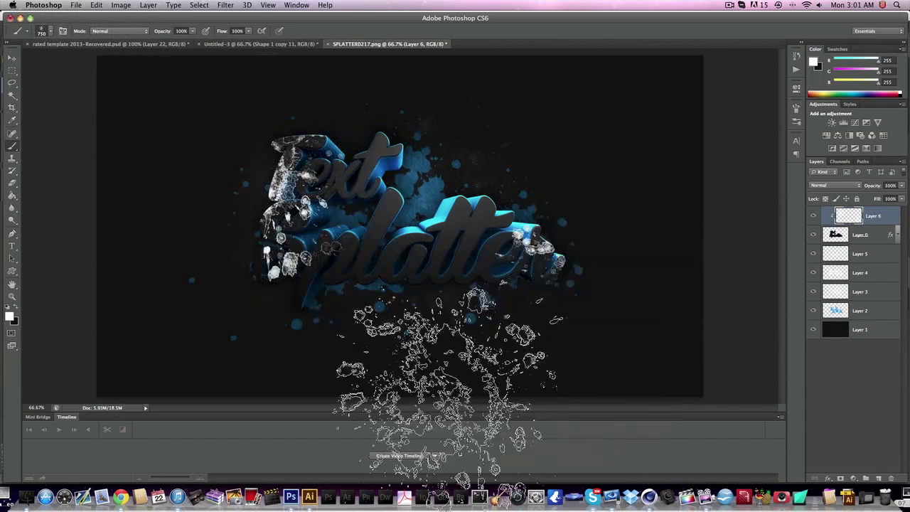
left_click(437, 396)
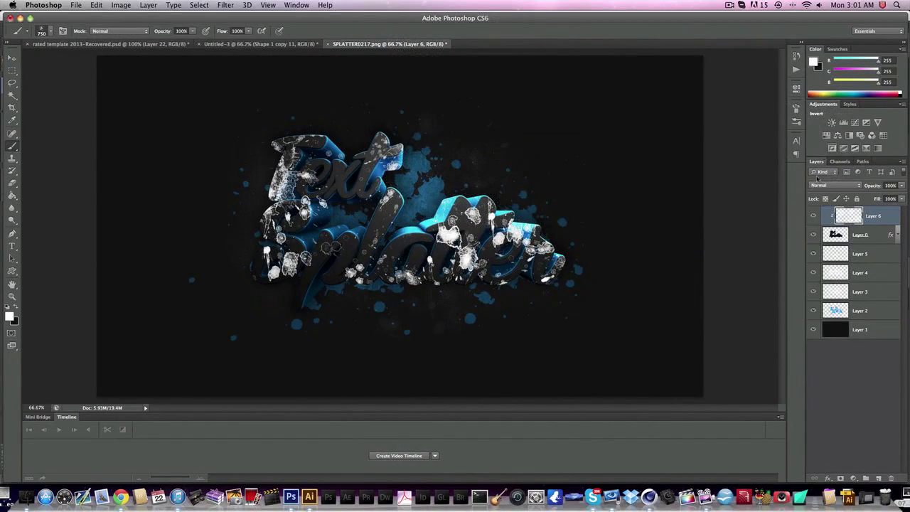
Set the clipped splatter layer to Overlay at 35% opacity and merge it down into the lettering layer
left_click(828, 185)
left_click(825, 278)
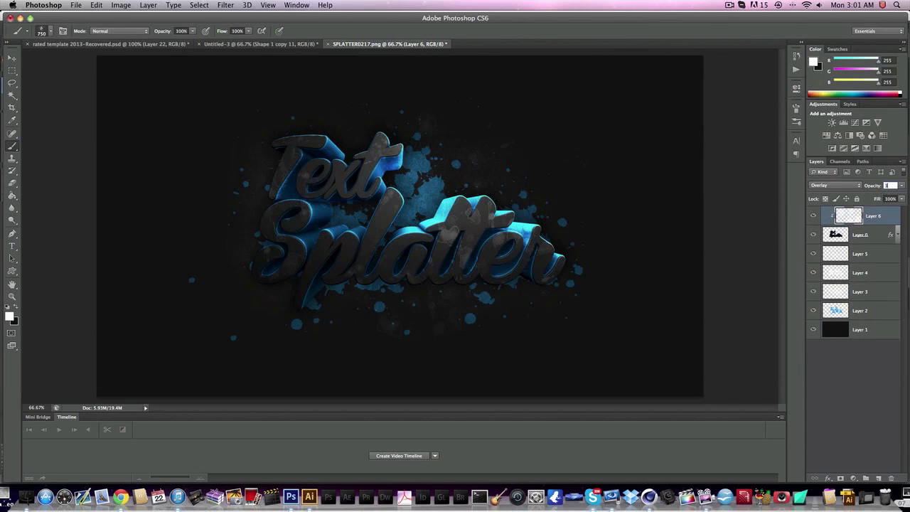
type("35")
key("Return")
right_click(879, 226)
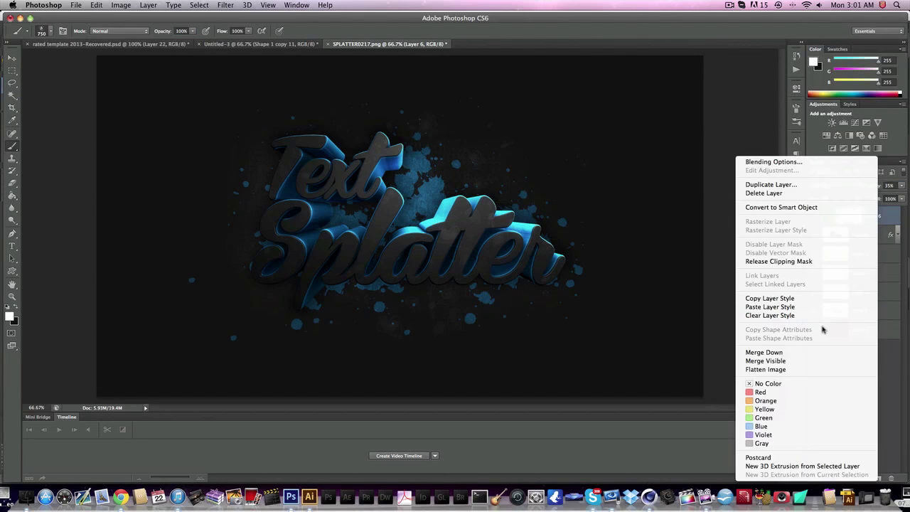
left_click(782, 352)
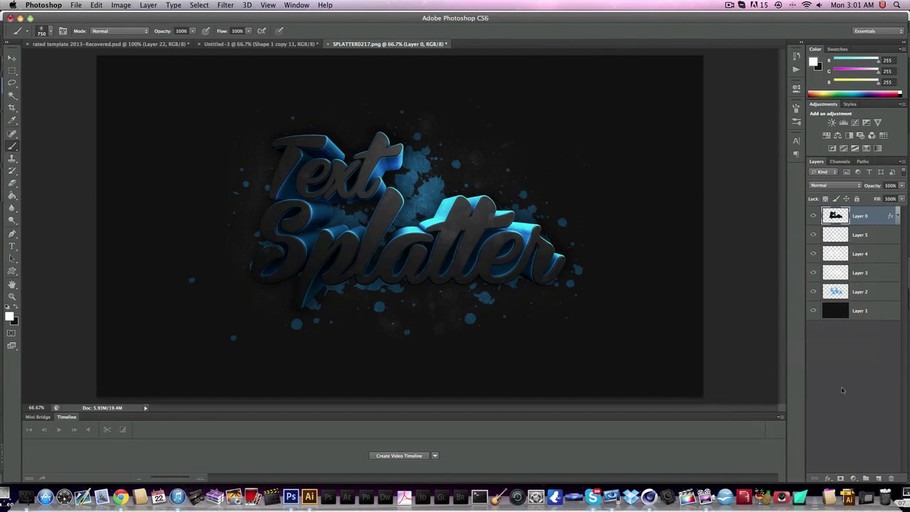
Start opening an image file and search the Mac for "Splatters"
key("v")
left_click(76, 5)
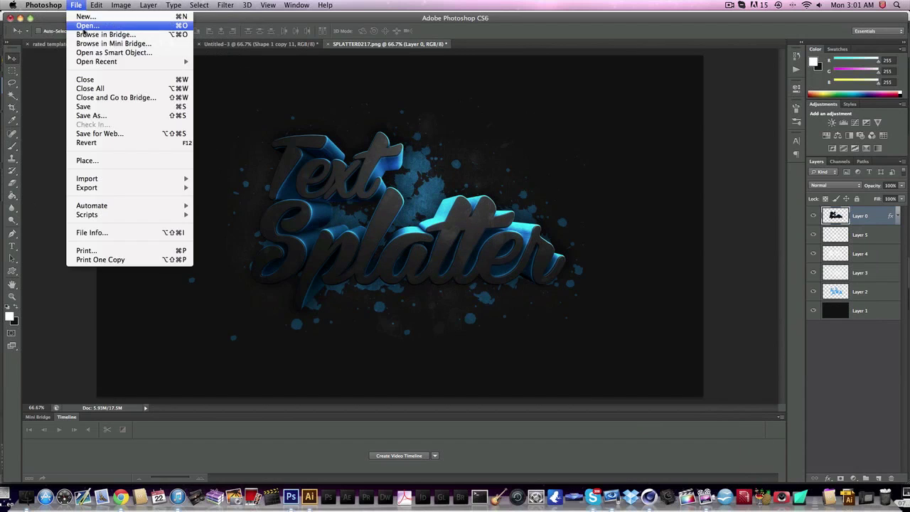
key("Escape")
key("super+o")
left_click(336, 124)
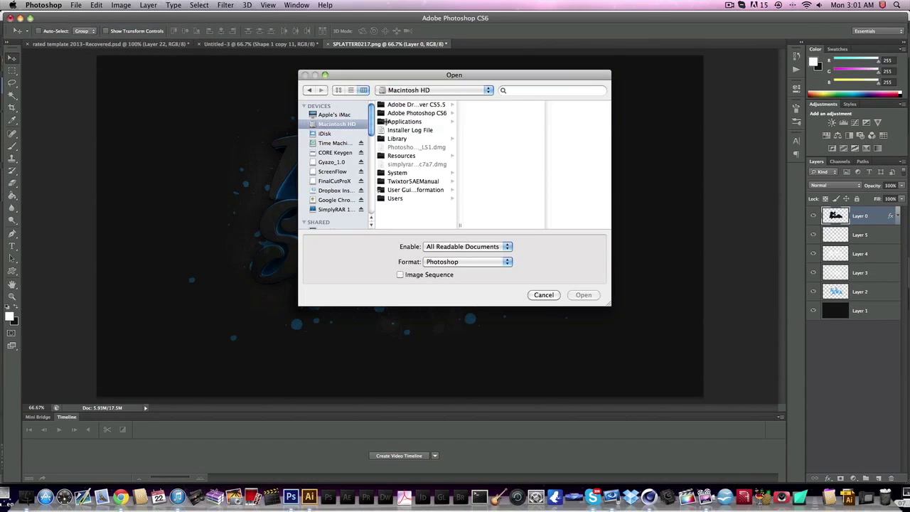
left_click(538, 91)
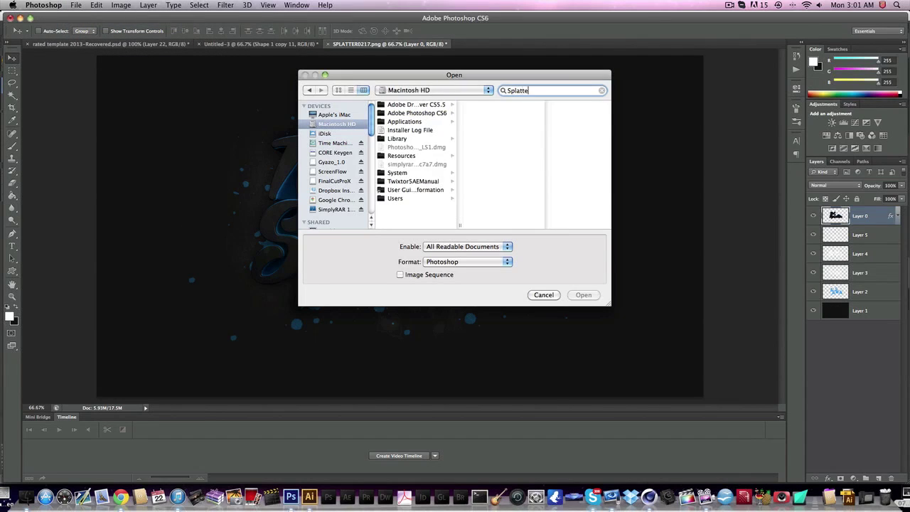
type("Splatters")
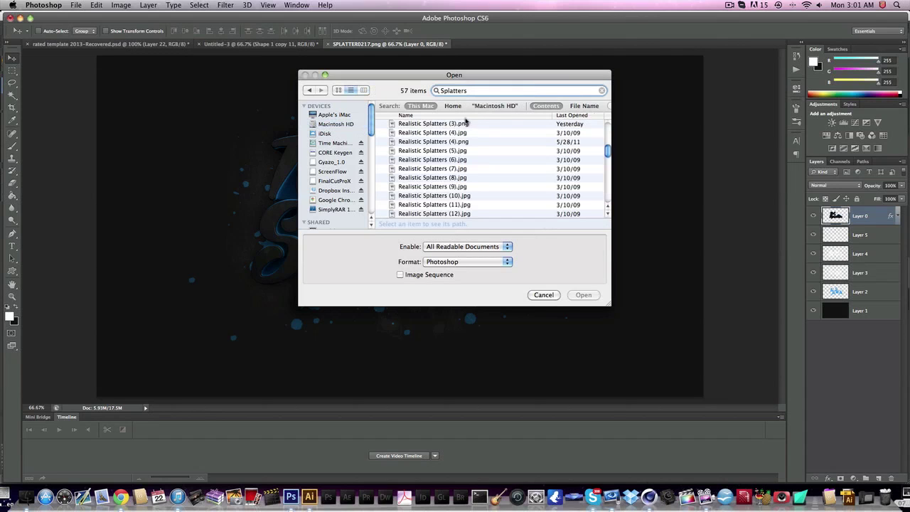
Look through the Realistic Splatters images in the search results, comparing icon and list views
key("Down")
key("Down")
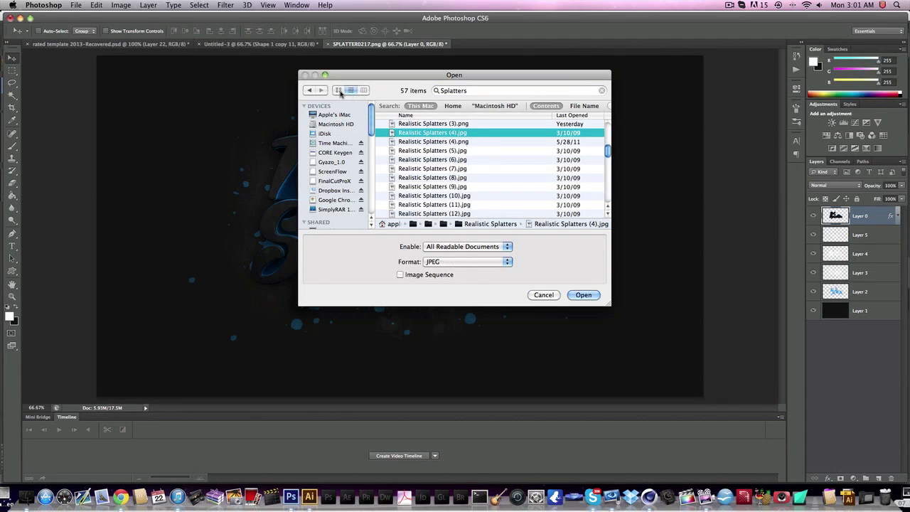
left_click(339, 90)
scroll(425, 137, "down", 5)
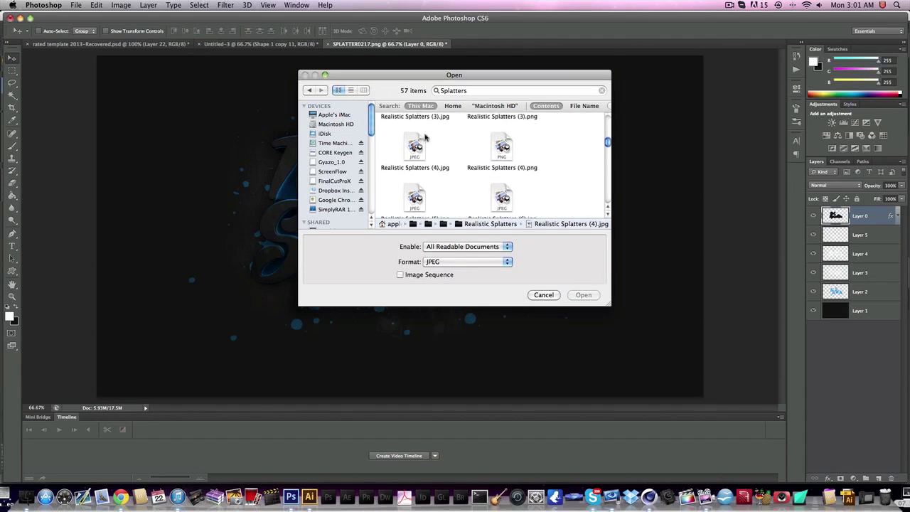
scroll(425, 138, "down", 2)
left_click(426, 139)
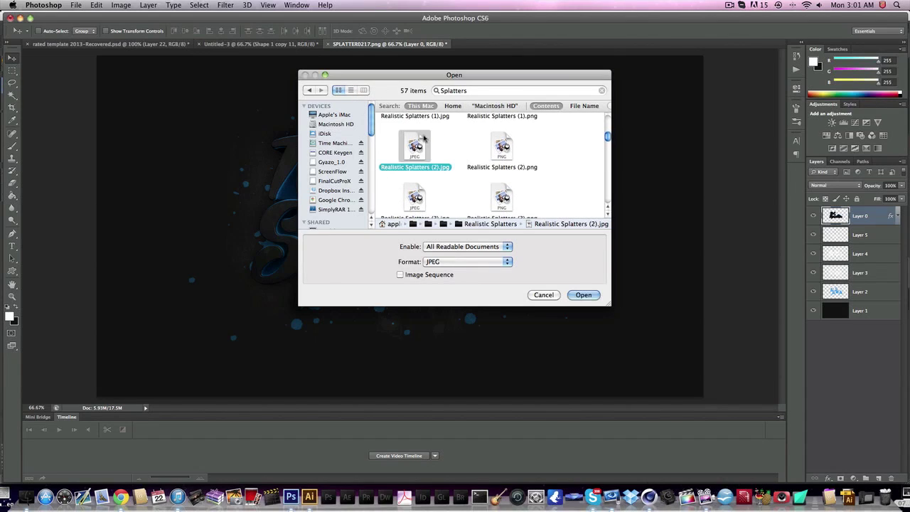
scroll(425, 140, "up", 3)
left_click(414, 178)
scroll(416, 178, "down", 4)
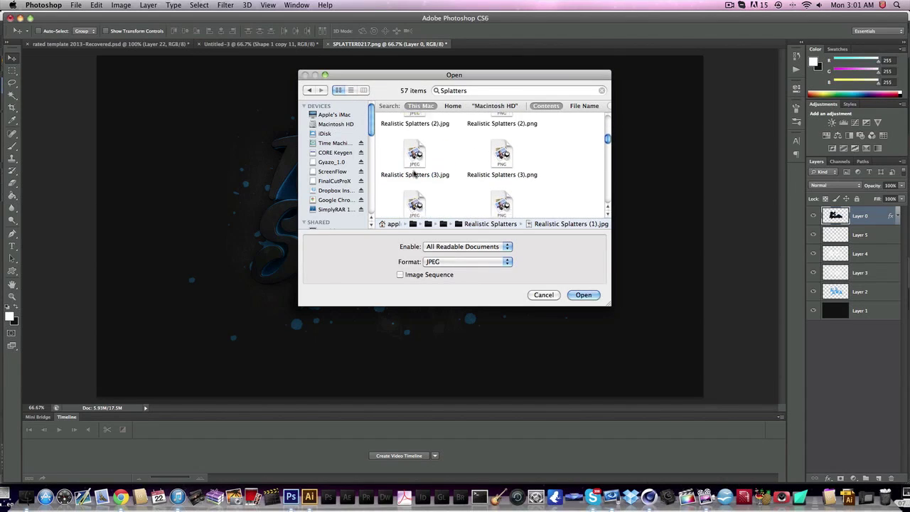
left_click(349, 90)
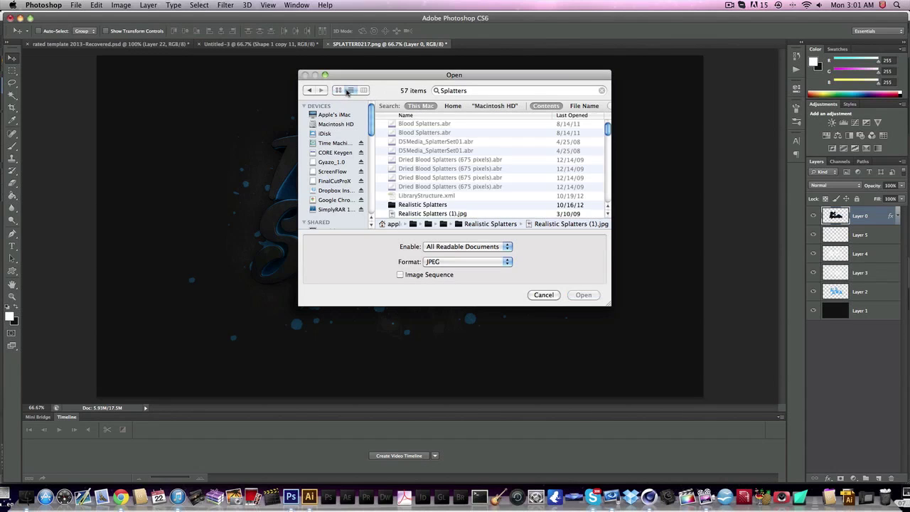
left_click(340, 91)
left_click(351, 90)
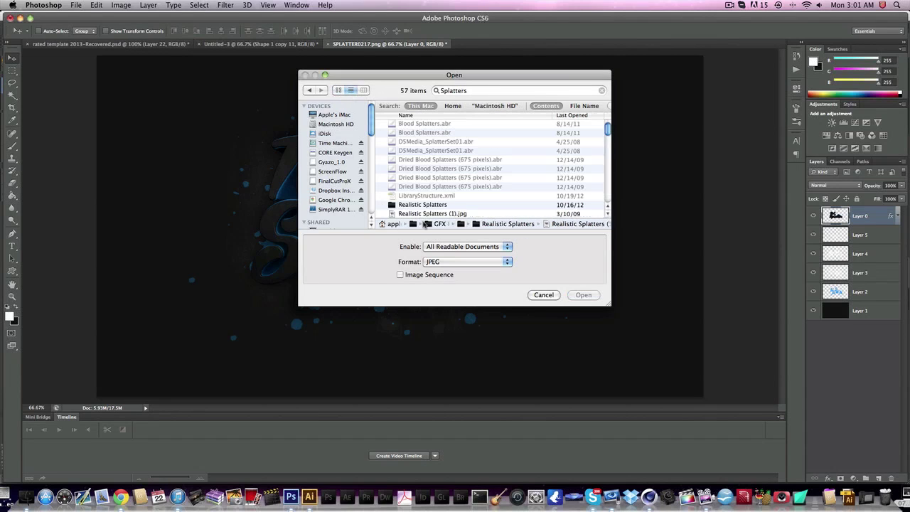
Open the Realistic Splatters folder from the search results and show its files in column view with previews
left_click(426, 206)
scroll(427, 171, "down", 3)
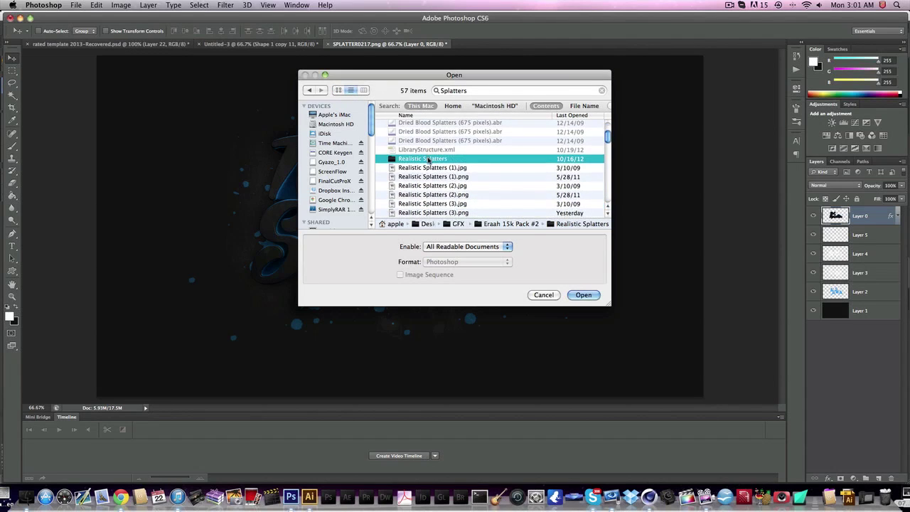
double_click(429, 161)
left_click(448, 123)
left_click(364, 90)
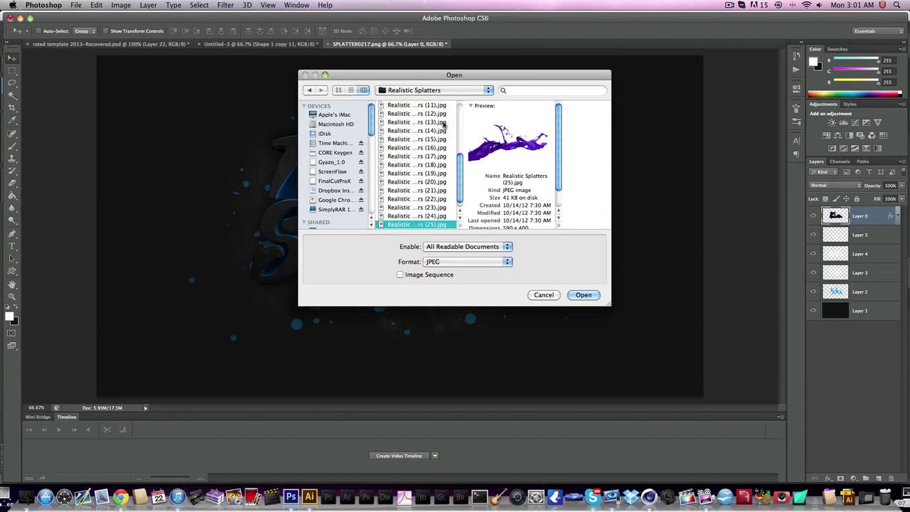
Preview the splatter images in the Realistic Splatters folder to compare their shapes
scroll(433, 142, "up", 5)
left_click(429, 114)
left_click(430, 104)
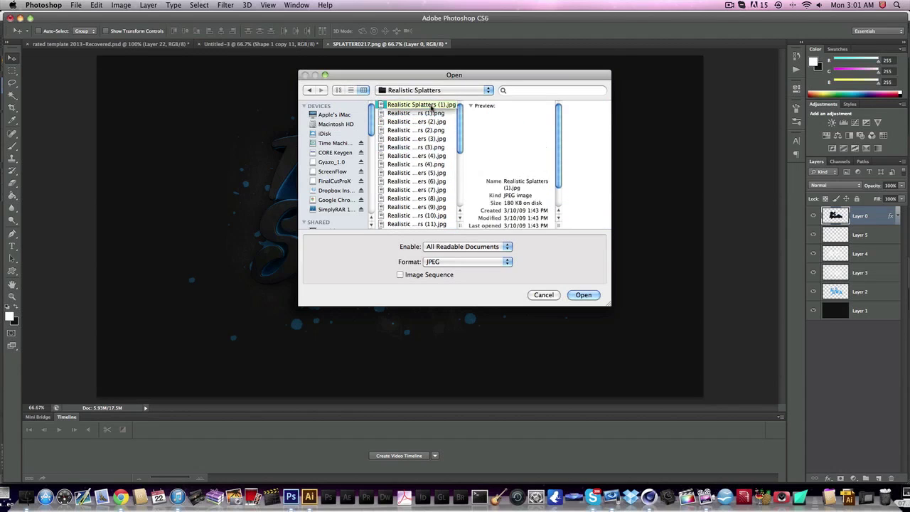
scroll(431, 146, "down", 5)
left_click(425, 191)
left_click(427, 225)
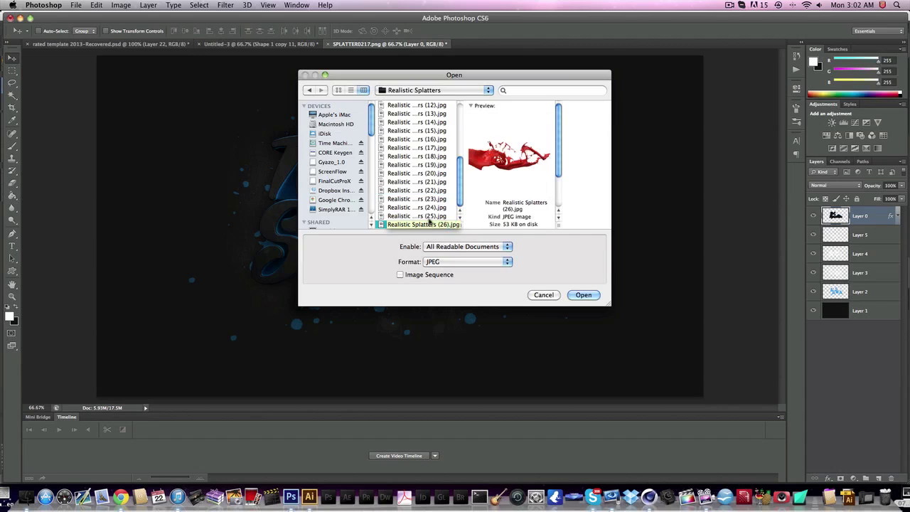
left_click(432, 207)
left_click(431, 199)
left_click(430, 189)
left_click(429, 173)
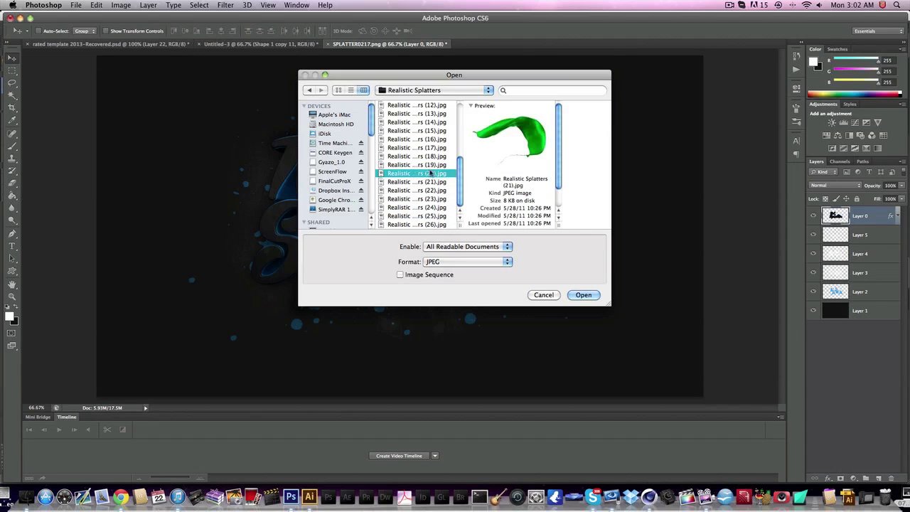
scroll(431, 153, "up", 2)
left_click(430, 136)
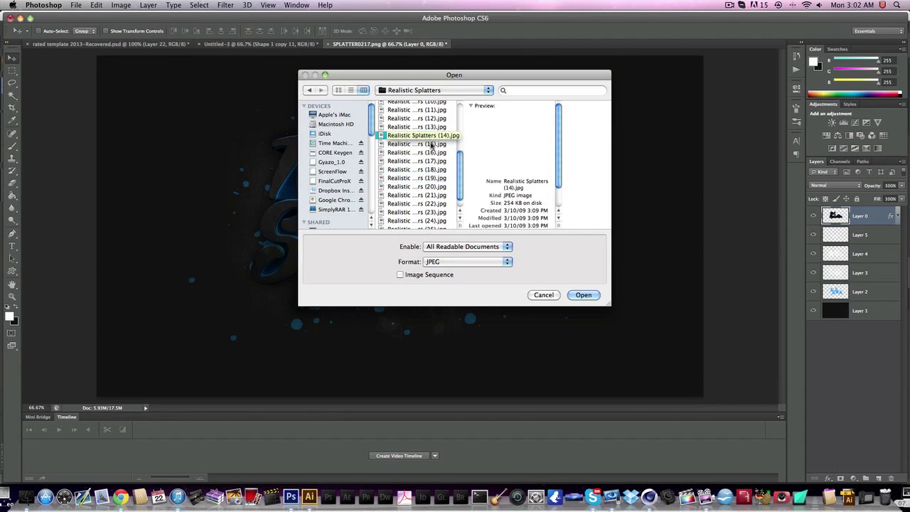
scroll(431, 145, "up", 3)
left_click(430, 131)
left_click(430, 138)
scroll(430, 149, "down", 1)
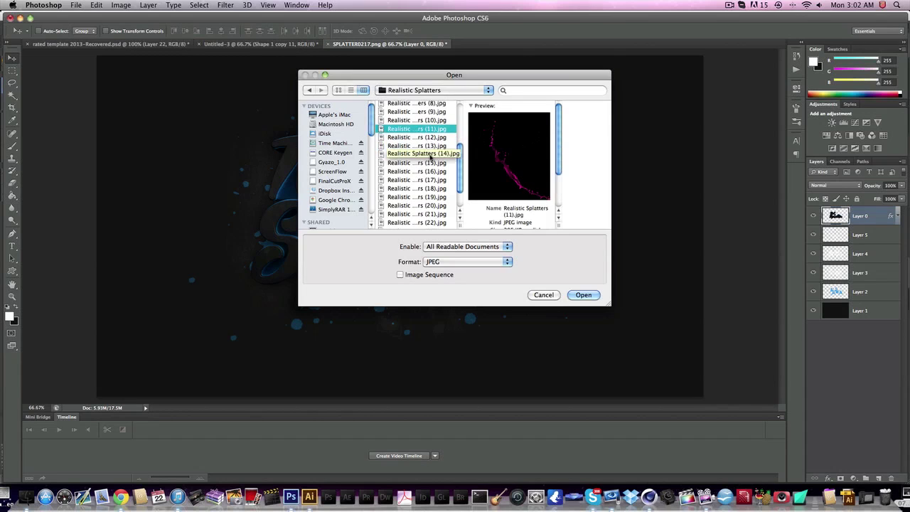
scroll(431, 153, "up", 2)
left_click(431, 145)
left_click(431, 142)
left_click(430, 122)
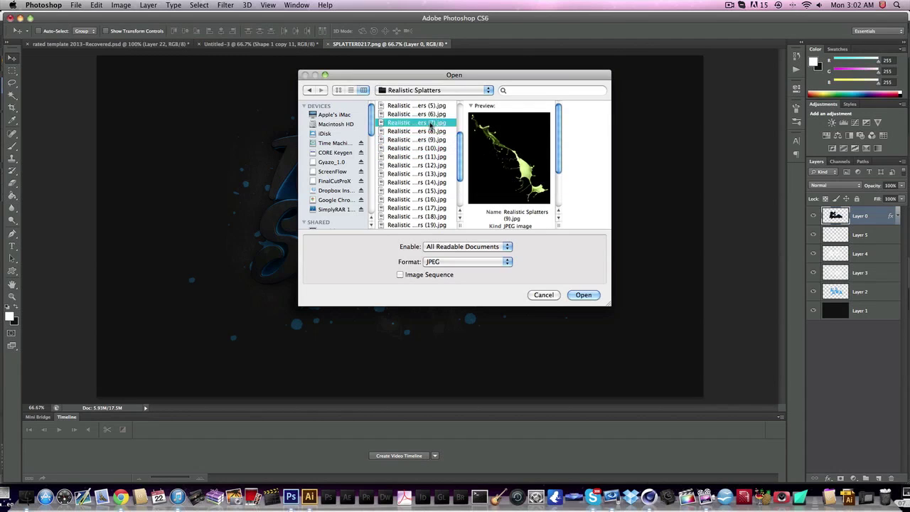
Find and open the image Realistic Splatters (4).png from the folder
scroll(430, 124, "up", 5)
left_click(431, 172)
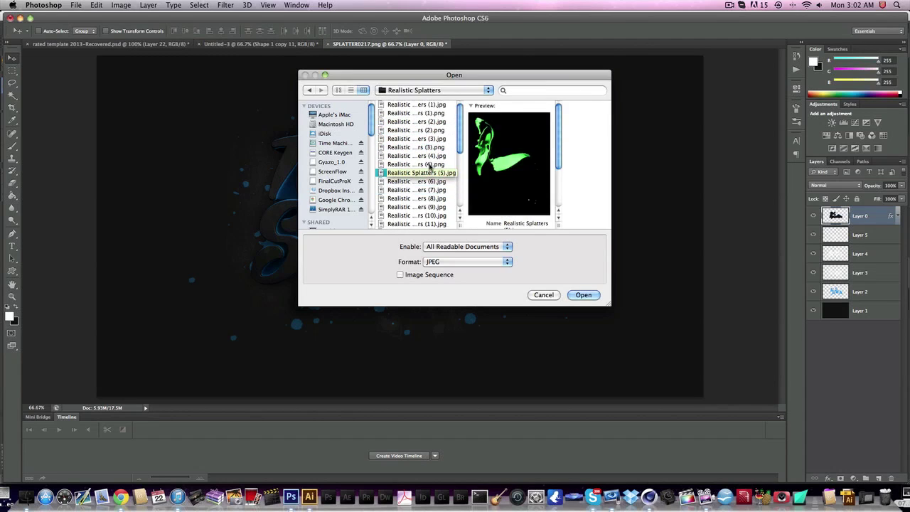
left_click(430, 165)
double_click(430, 158)
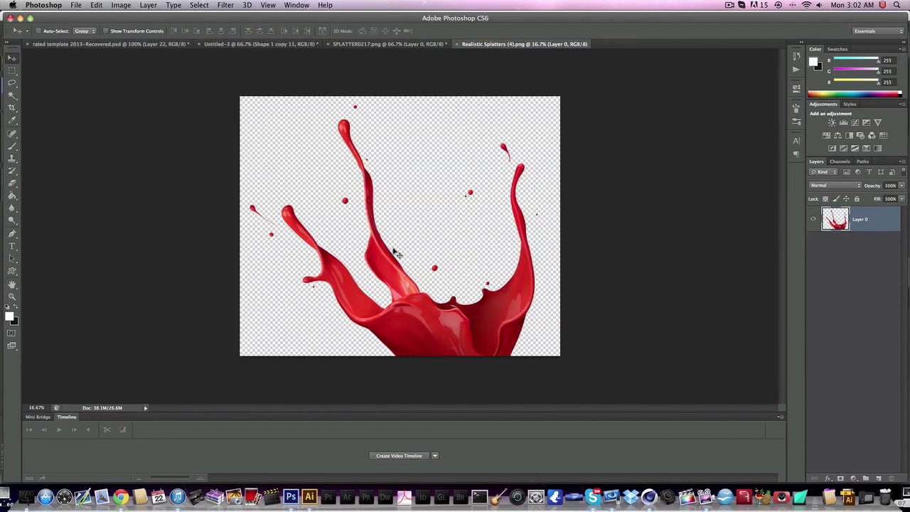
Shift the red splatter up and to the left on its canvas and colorize it blue with Hue/Saturation
left_click_drag(396, 251, 418, 271)
key("super+u")
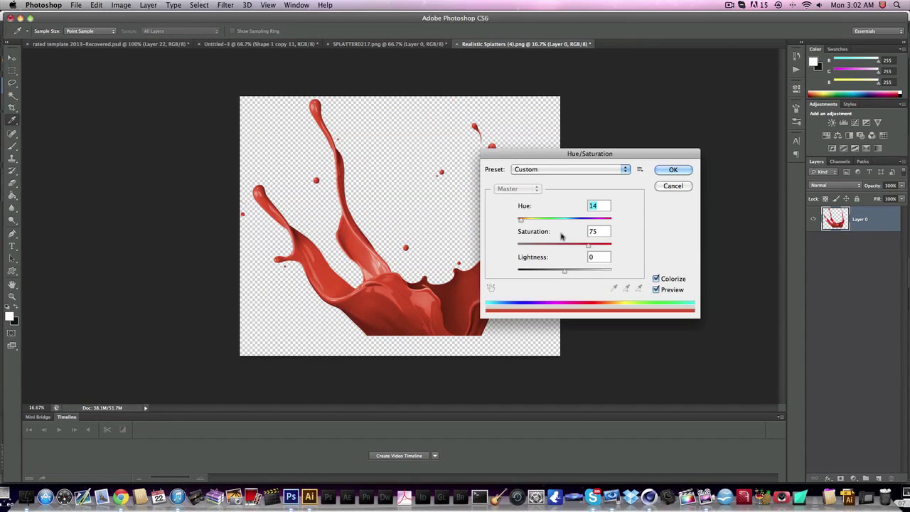
left_click_drag(583, 220, 571, 222)
key("Return")
left_click_drag(459, 238, 514, 251)
key("ctrl+z")
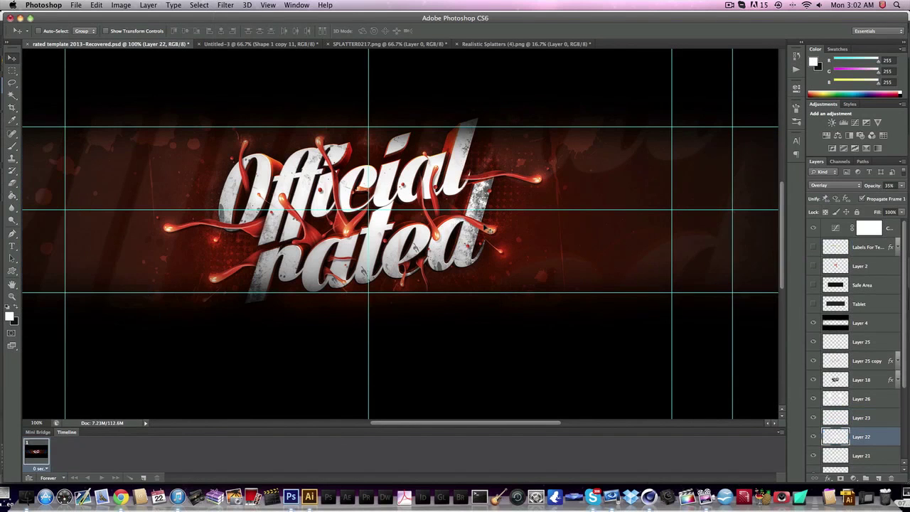
Copy the blue splatter into SPLATTER0217.png, scale it to about 12.3%, and place it over the middle of the lettering
left_click(512, 44)
left_click_drag(451, 213, 612, 388)
key("ctrl+t")
left_click_drag(219, 85, 583, 336, "shift")
left_click_drag(603, 387, 413, 274)
left_click_drag(465, 314, 365, 213)
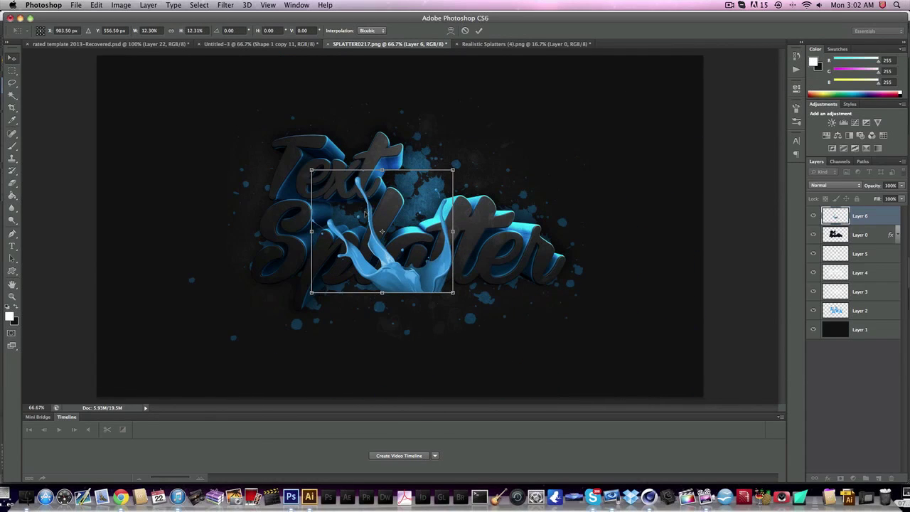
key("Return")
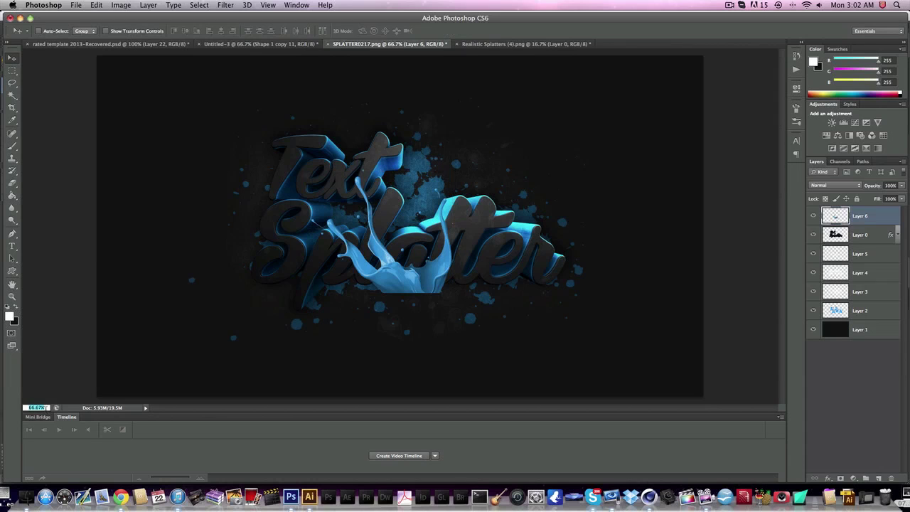
View the design at 100% and move the splatter up over the word "Text"
type("100")
key("Return")
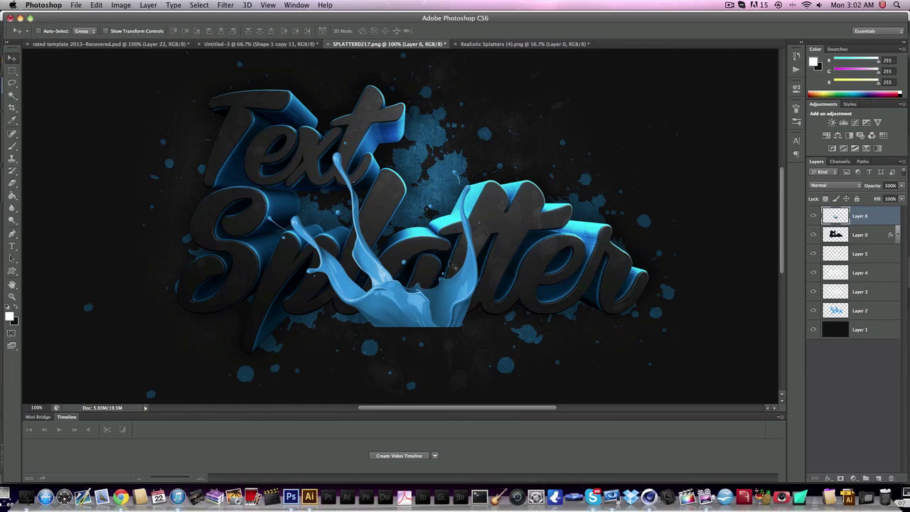
mouse_move(450, 264)
left_mouse_down()
mouse_move(435, 213)
mouse_move(424, 238)
mouse_move(352, 212)
mouse_move(355, 202)
mouse_move(316, 213)
mouse_move(381, 217)
left_mouse_up()
Choose the Eraser tool and set its soft brush size to 50 px
left_click(12, 182)
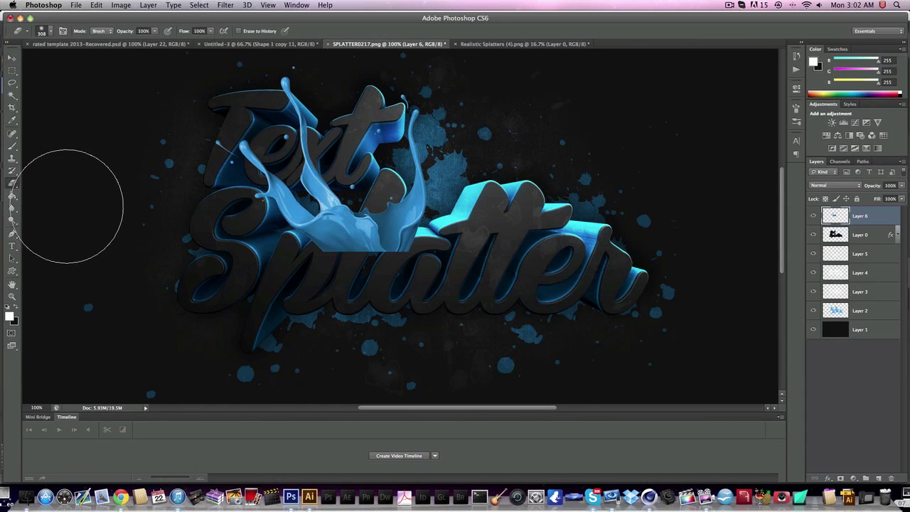
right_click(68, 207)
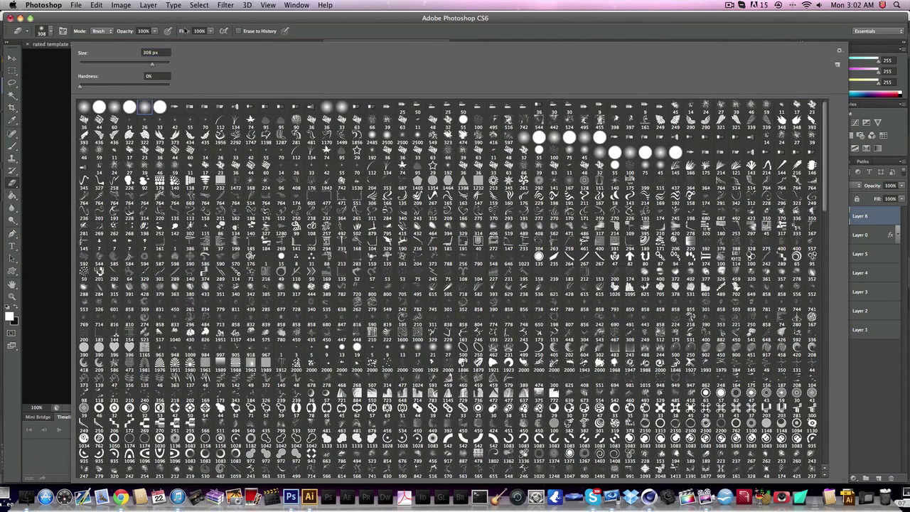
left_click(159, 52)
type("50")
key("Return")
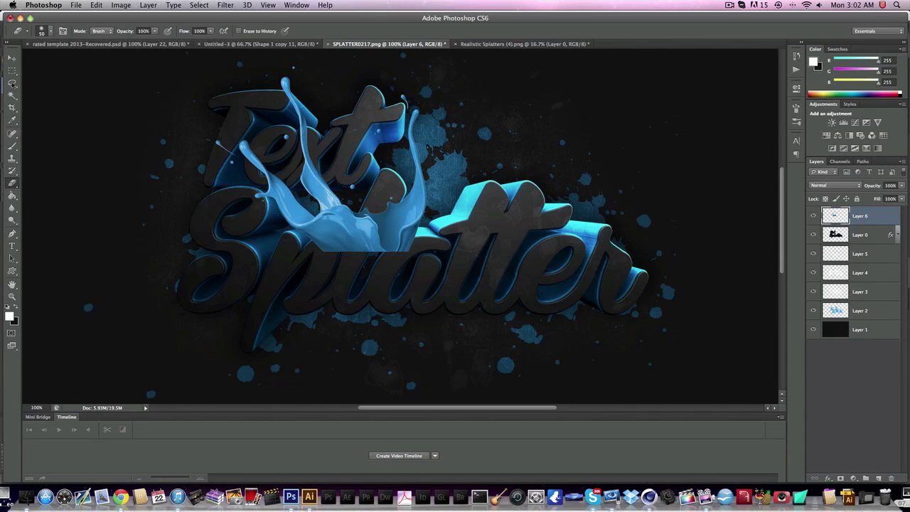
Reposition the splatter so its strands rise across "Text" and its base sits above "Splatter"
key("v")
mouse_move(270, 277)
left_mouse_down()
mouse_move(298, 235)
mouse_move(277, 313)
mouse_move(266, 306)
mouse_move(283, 278)
mouse_move(275, 243)
mouse_move(256, 223)
mouse_move(238, 229)
mouse_move(248, 229)
left_mouse_up()
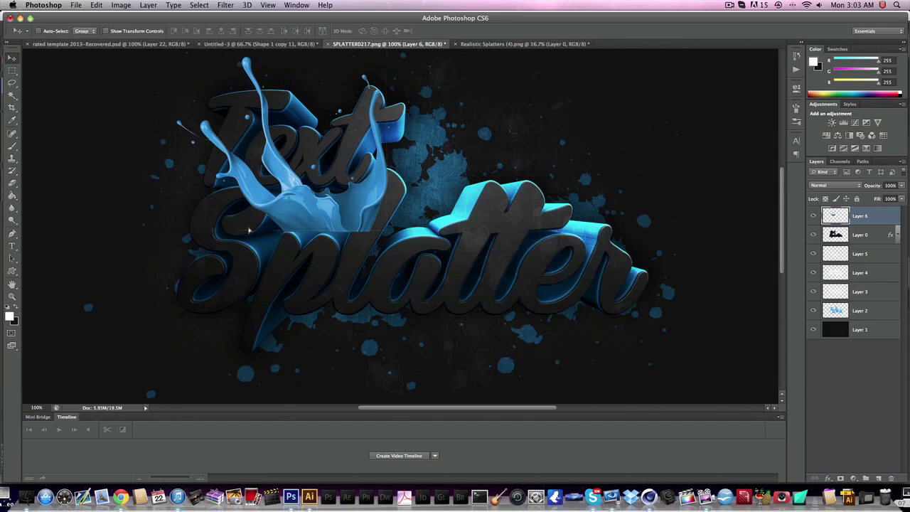
left_click_drag(284, 166, 338, 184)
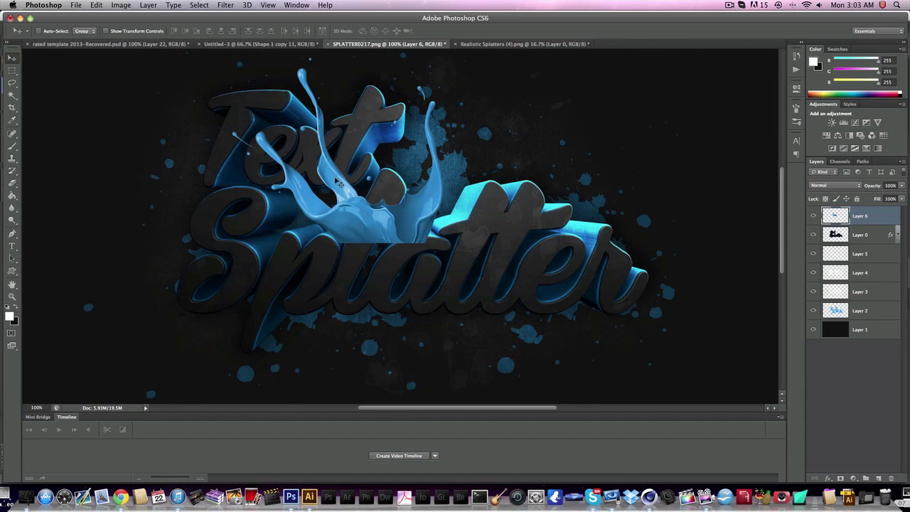
Erase the splatter's base and its right-hand strand, leaving only the two strands across the word "Text"
key("e")
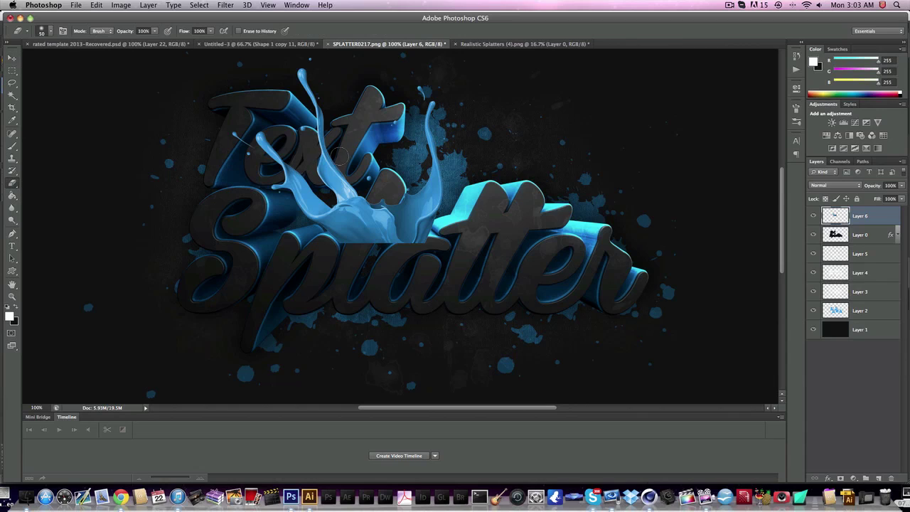
mouse_move(339, 152)
left_mouse_down()
mouse_move(329, 178)
mouse_move(310, 164)
mouse_move(317, 185)
left_mouse_up()
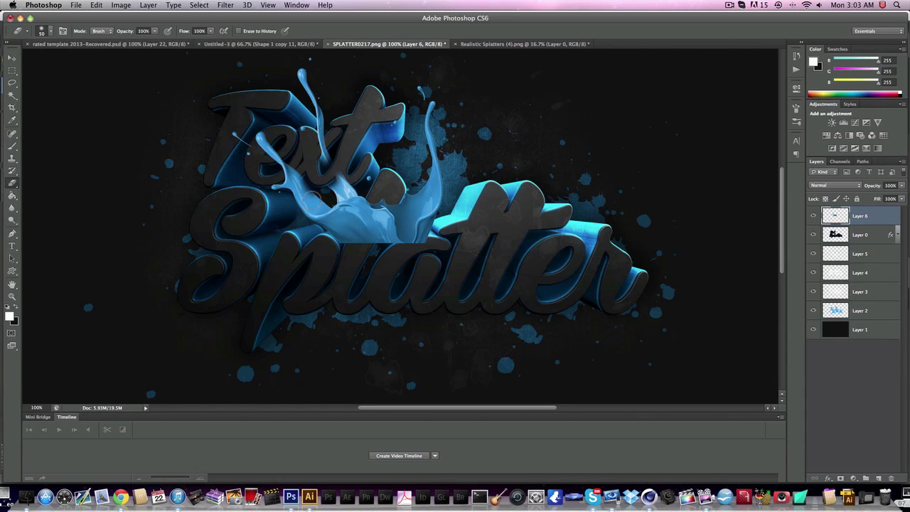
left_click_drag(306, 178, 288, 198)
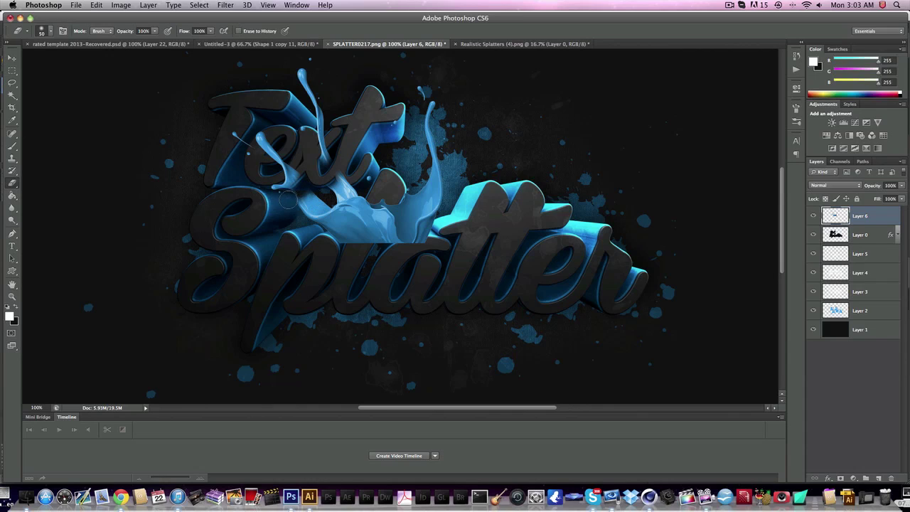
key("super+z")
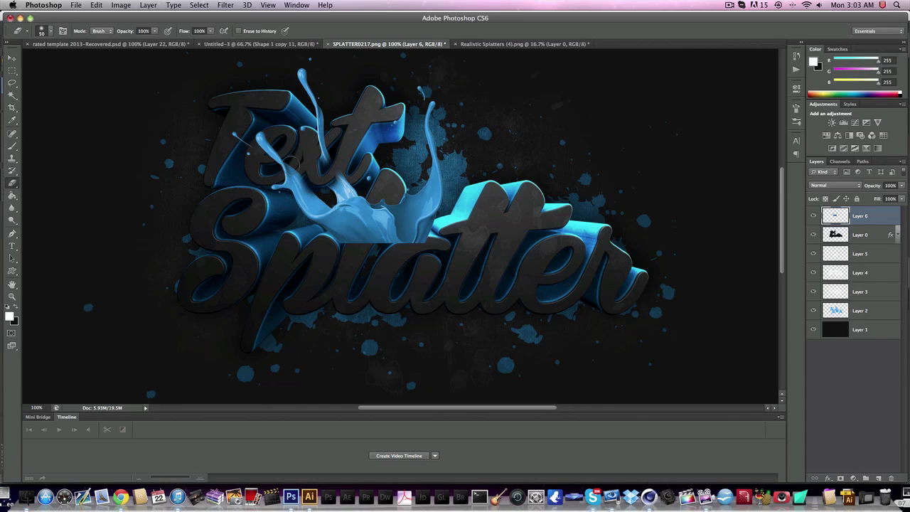
mouse_move(293, 163)
left_mouse_down()
mouse_move(282, 187)
mouse_move(299, 195)
mouse_move(283, 206)
left_mouse_up()
key("super+z")
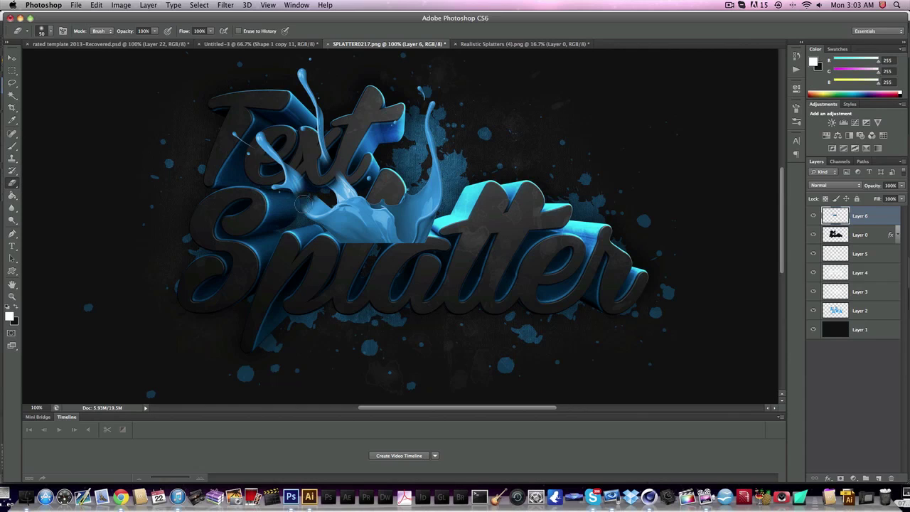
mouse_move(313, 174)
left_mouse_down()
mouse_move(312, 210)
mouse_move(345, 224)
mouse_move(341, 181)
mouse_move(361, 199)
mouse_move(328, 220)
mouse_move(355, 245)
mouse_move(383, 198)
left_mouse_up()
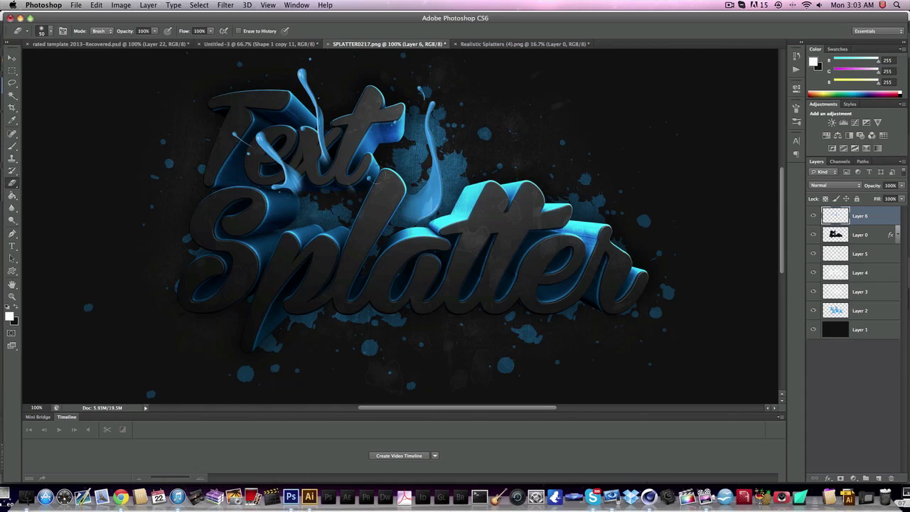
mouse_move(435, 101)
left_mouse_down()
mouse_move(424, 226)
mouse_move(400, 226)
left_mouse_up()
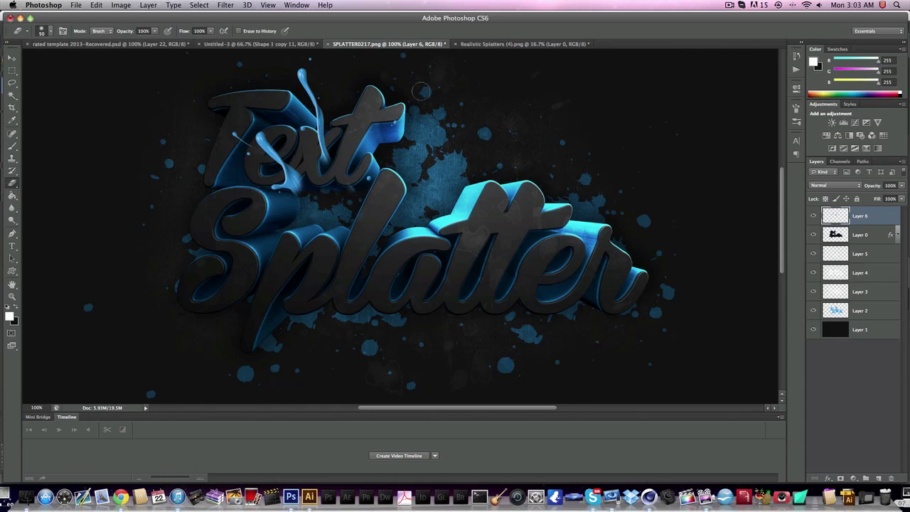
Copy the blue splatter into the design again, scale it down, and place it over the lower middle of "Splatter"
left_click(505, 44)
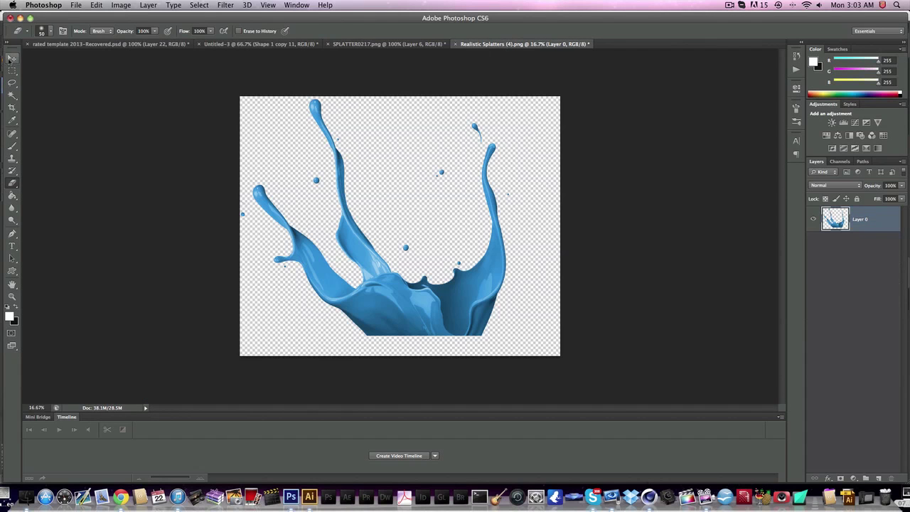
left_click(10, 59)
mouse_move(407, 200)
left_mouse_down()
mouse_move(395, 45)
mouse_move(407, 211)
left_mouse_up()
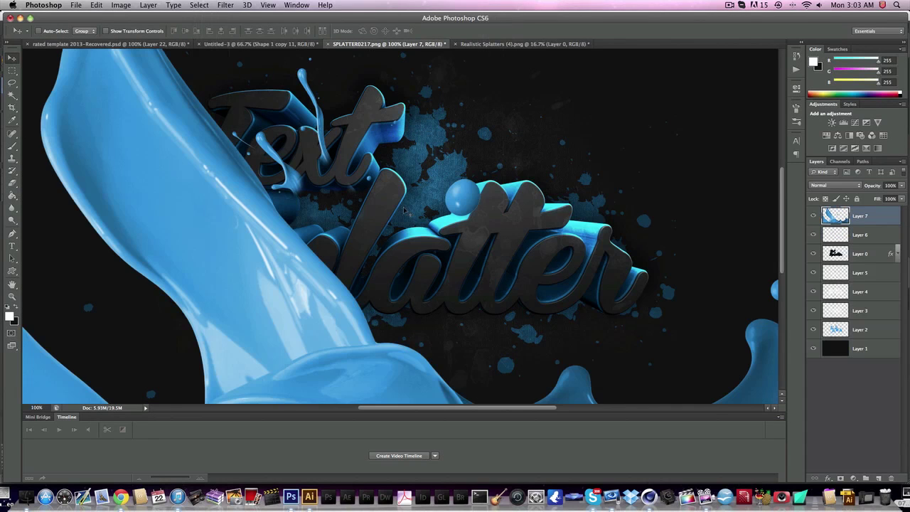
key("ctrl+t")
scroll(276, 116, "left", 5)
left_click_drag(276, 115, 596, 226)
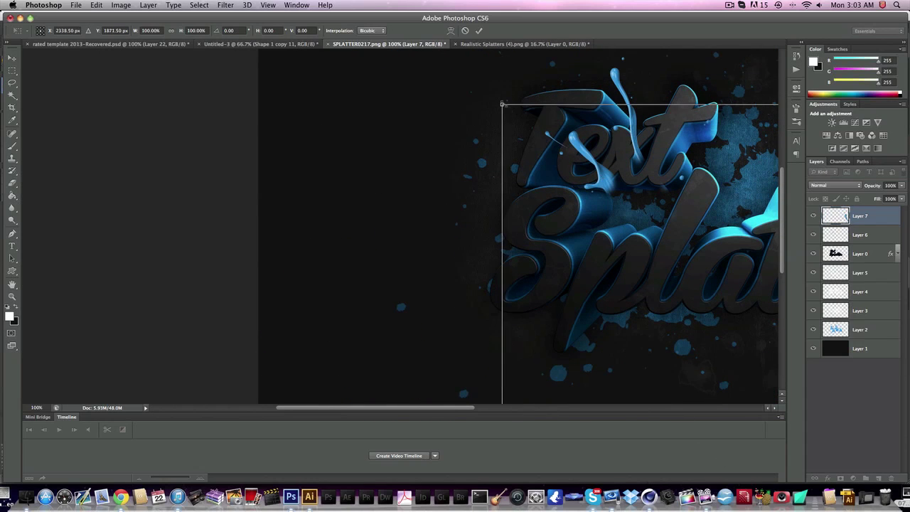
left_click_drag(502, 105, 660, 301, "shift")
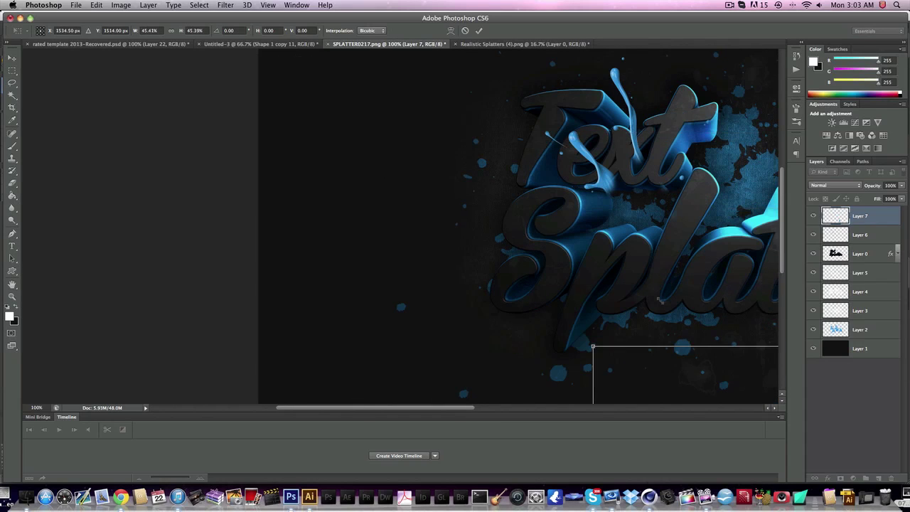
left_click_drag(615, 351, 570, 207)
key("Return")
scroll(602, 225, "right", 5)
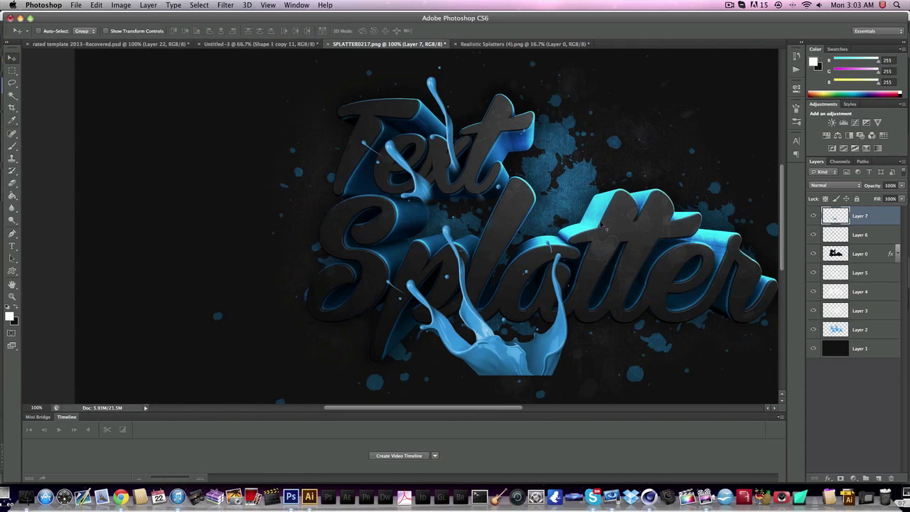
Duplicate Layer 7, hide the copy, and make the original Layer 7 active
key("super+j")
left_click(814, 215)
left_click(860, 234)
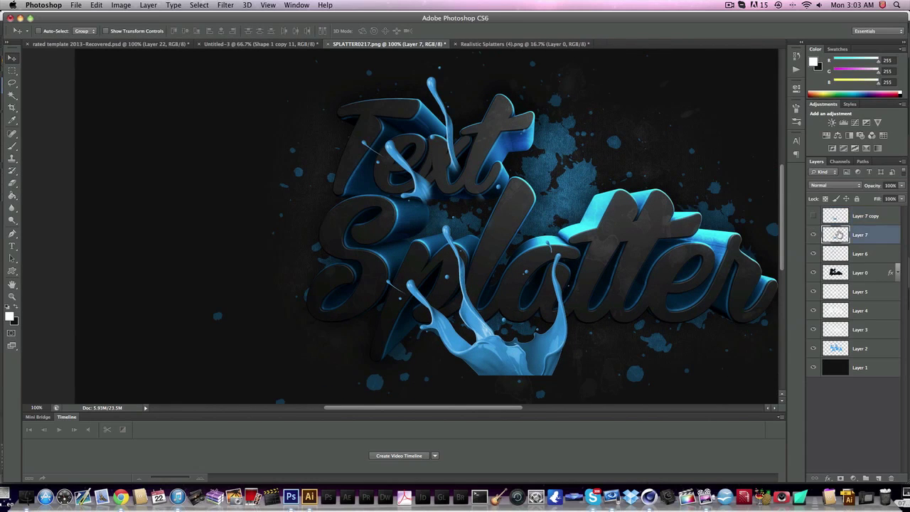
Move the Layer 7 splatter over the start of the word "Splatter" and flip it horizontally
left_click_drag(630, 290, 482, 220)
left_click(73, 3)
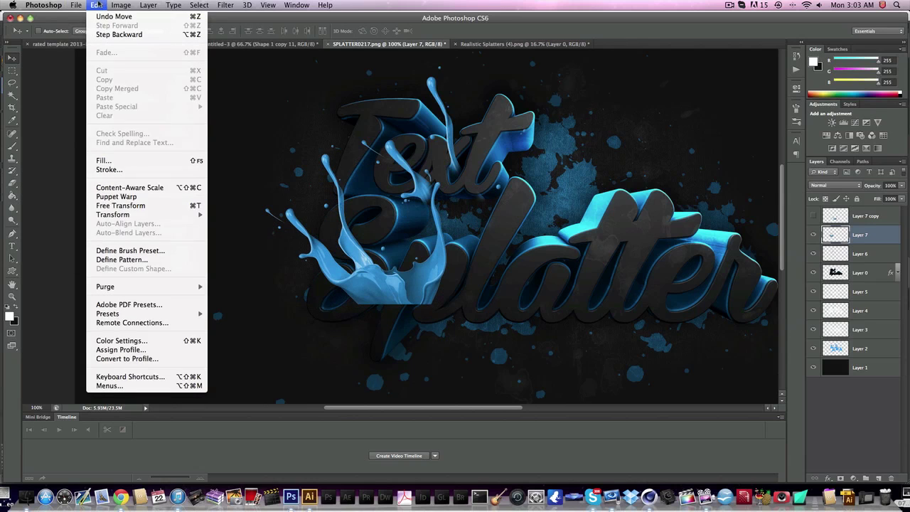
mouse_move(147, 215)
left_click(277, 342)
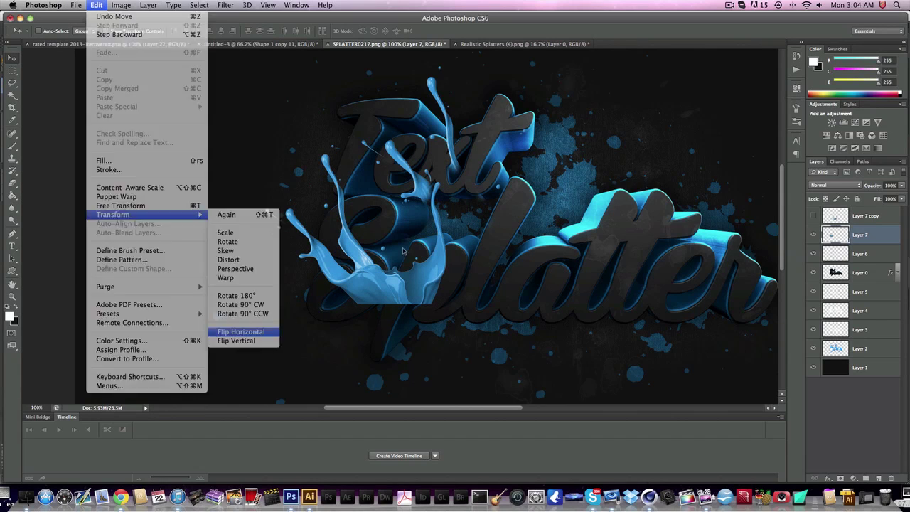
Move the Layer 7 splatter over the lower middle of "Splatter", with its base hanging below the letters "pla"
left_click_drag(400, 251, 559, 285)
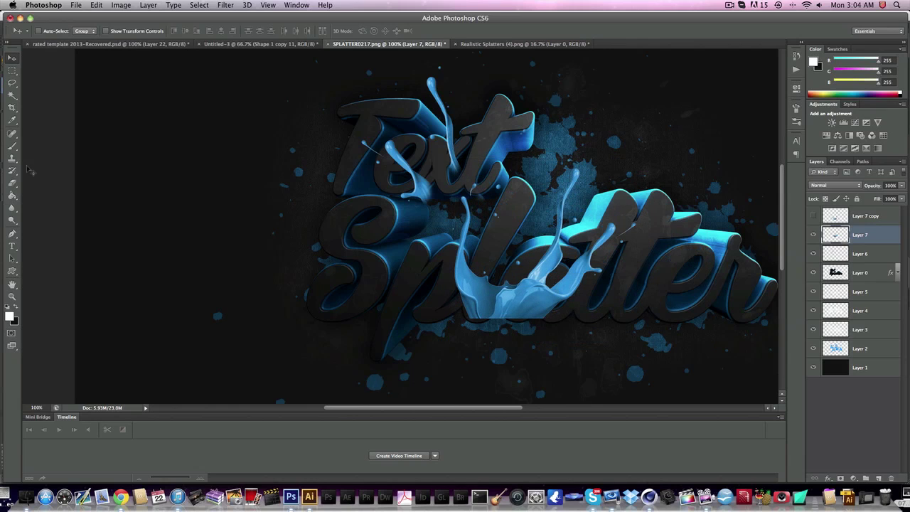
left_click(13, 182)
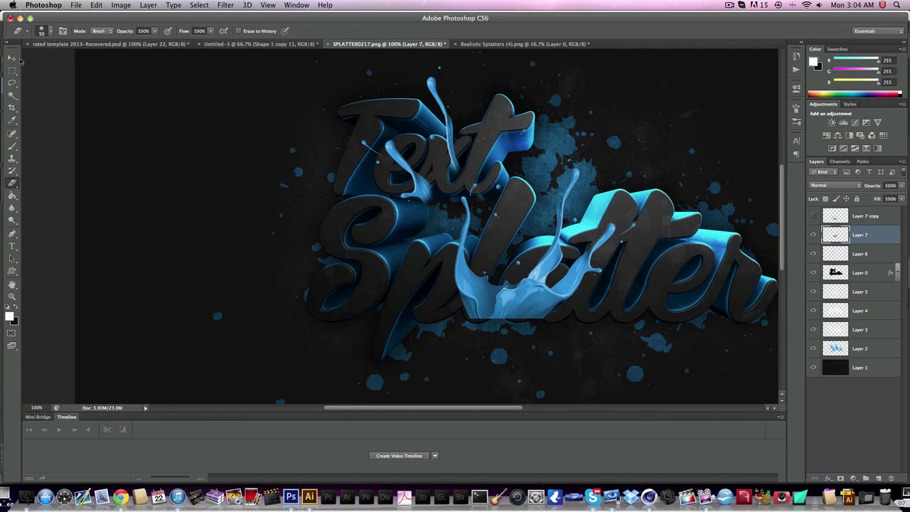
left_click(12, 57)
mouse_move(598, 305)
left_mouse_down()
mouse_move(595, 291)
mouse_move(604, 301)
mouse_move(584, 332)
left_mouse_up()
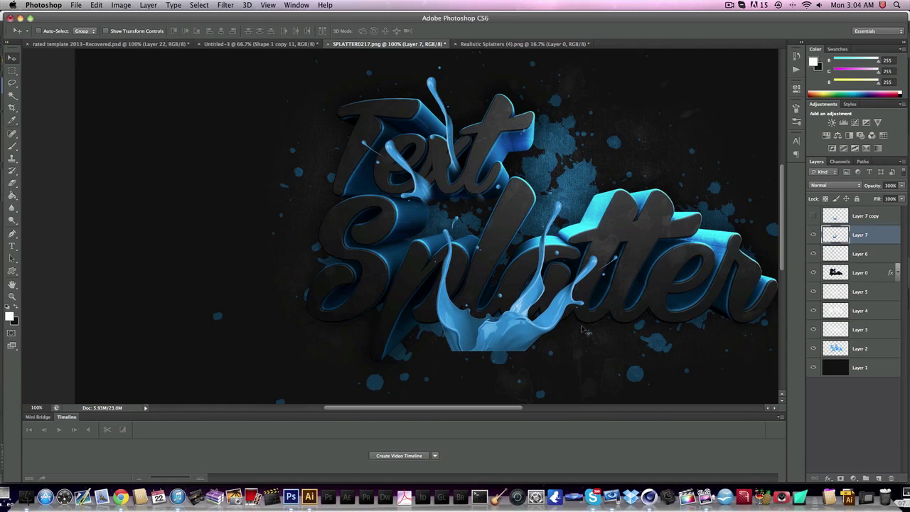
Erase the Layer 7 splatter's base and left-hand strand, leaving only the two strands around the letter "a"
left_click(13, 182)
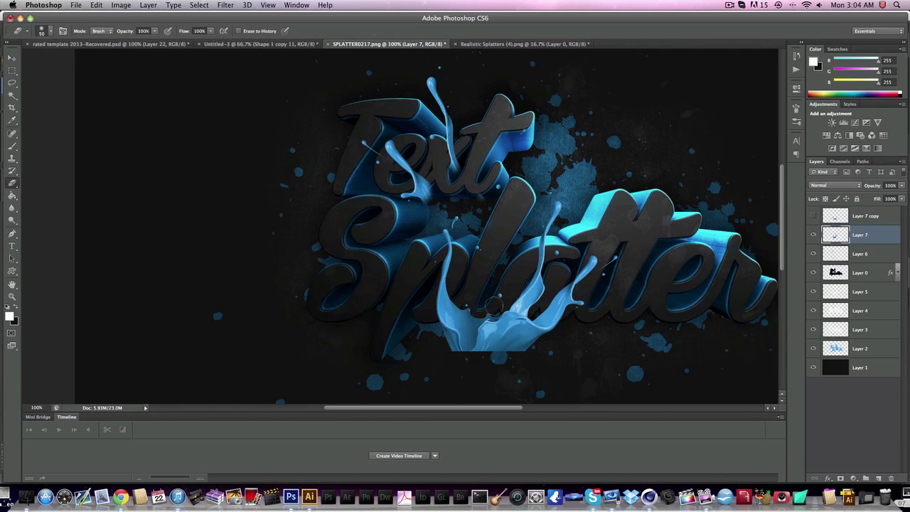
mouse_move(502, 304)
left_mouse_down()
mouse_move(536, 316)
mouse_move(514, 292)
mouse_move(519, 281)
mouse_move(517, 322)
mouse_move(551, 280)
mouse_move(542, 320)
mouse_move(556, 321)
left_mouse_up()
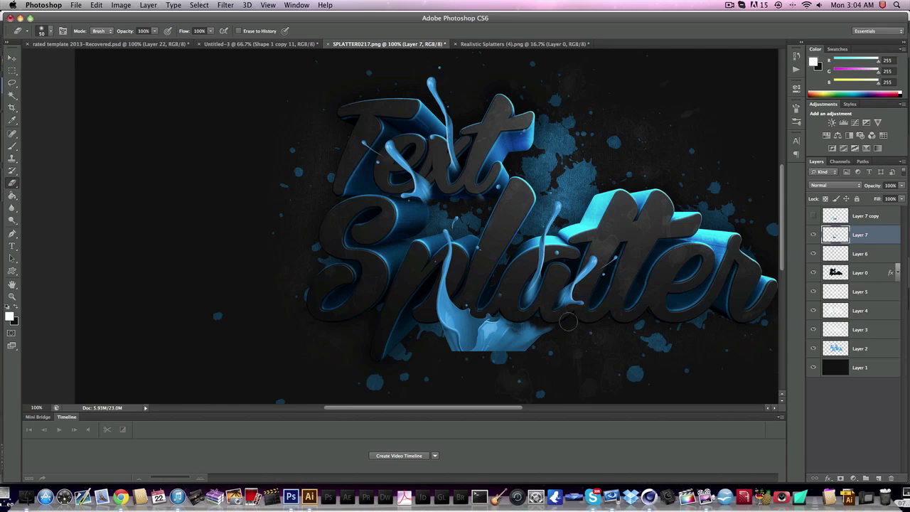
left_click_drag(557, 288, 552, 271)
left_click_drag(552, 340, 486, 348)
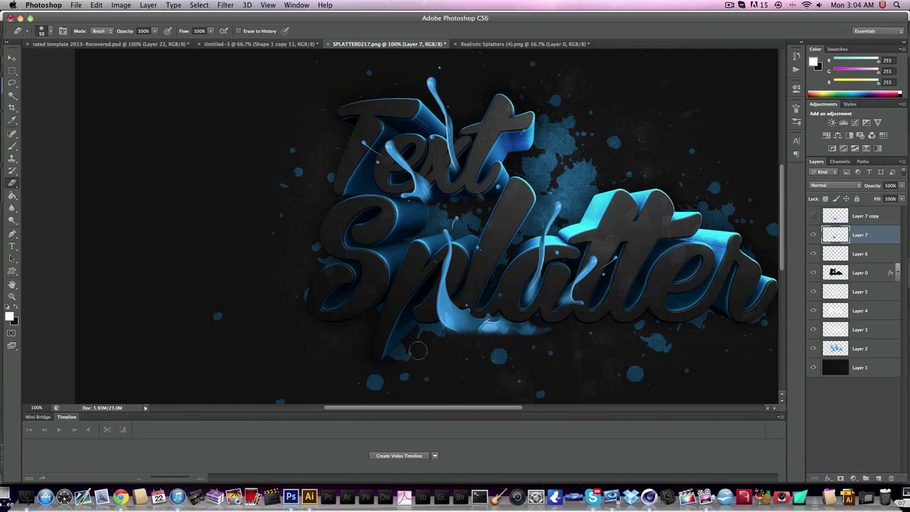
mouse_move(546, 336)
left_mouse_down()
mouse_move(497, 339)
mouse_move(442, 310)
mouse_move(455, 301)
mouse_move(421, 283)
mouse_move(445, 232)
left_mouse_up()
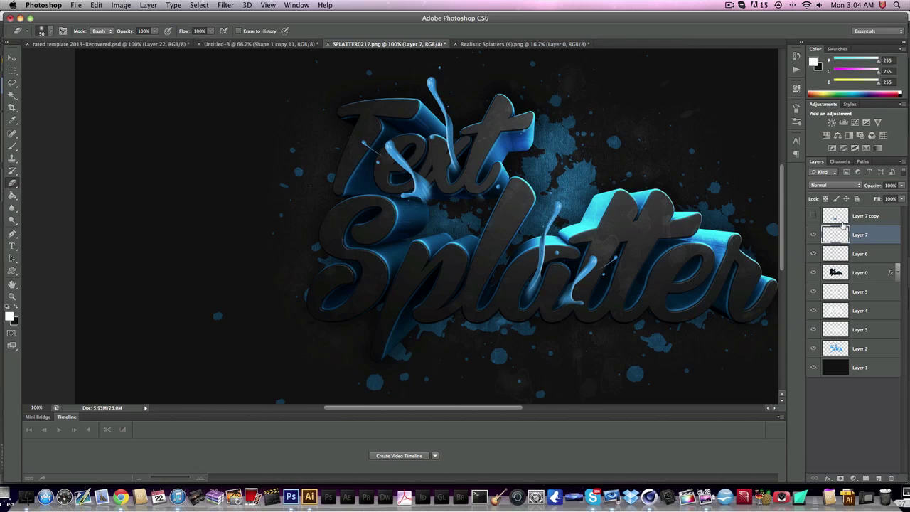
Make Layer 7 copy active and visible, and move its splatter over the "S" of "Splatter"
left_click(862, 216)
left_click(814, 215)
key("v")
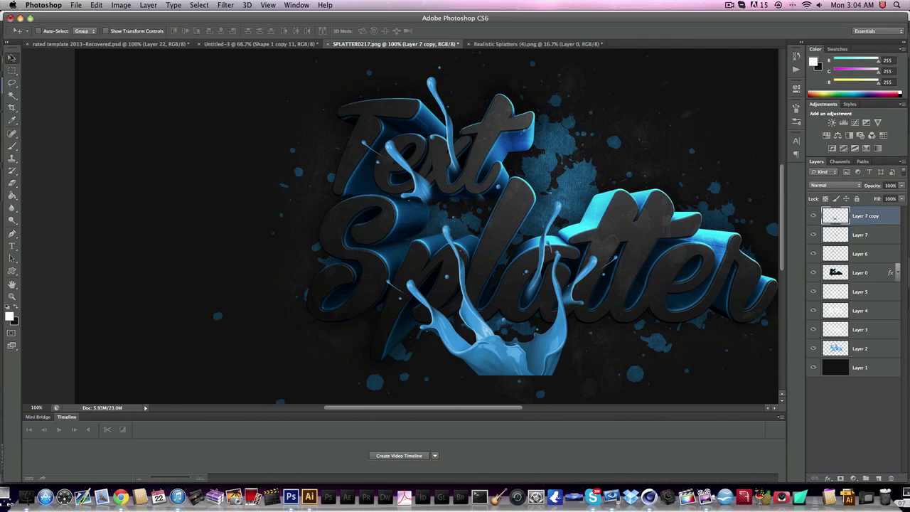
mouse_move(576, 336)
left_mouse_down()
mouse_move(497, 299)
mouse_move(436, 304)
mouse_move(459, 311)
mouse_move(471, 330)
mouse_move(447, 304)
left_mouse_up()
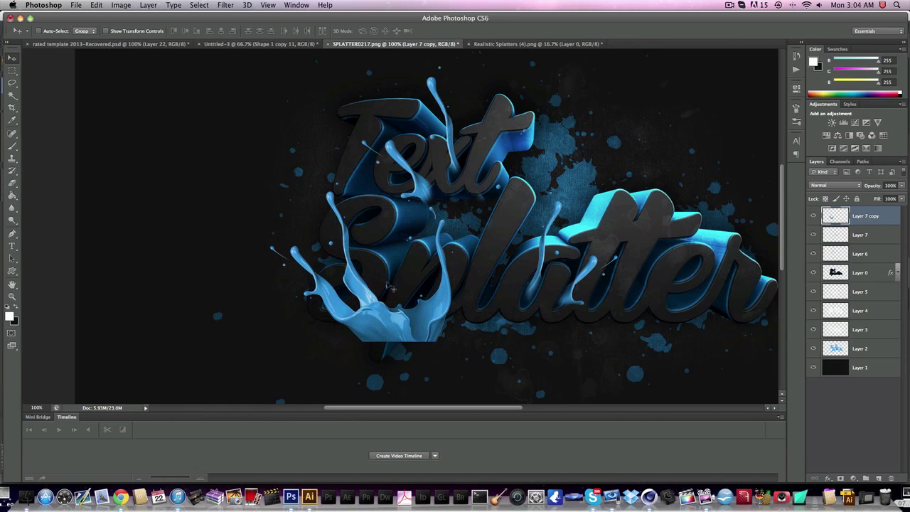
Erase the base and right-hand strand of the Layer 7 copy splatter, leaving two strands on the "S"
left_click(12, 182)
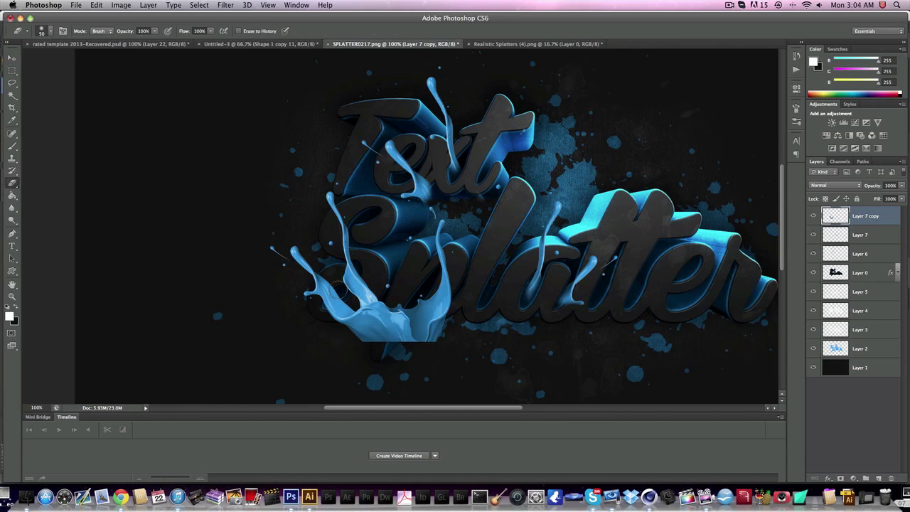
mouse_move(340, 291)
left_mouse_down()
mouse_move(328, 304)
mouse_move(348, 291)
left_mouse_up()
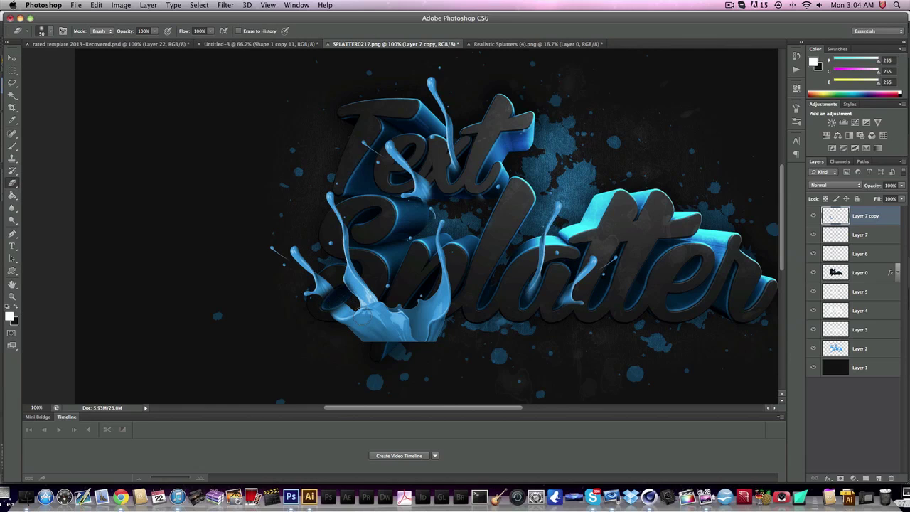
mouse_move(360, 321)
left_mouse_down()
mouse_move(342, 304)
mouse_move(315, 310)
mouse_move(348, 295)
mouse_move(372, 298)
mouse_move(371, 282)
left_mouse_up()
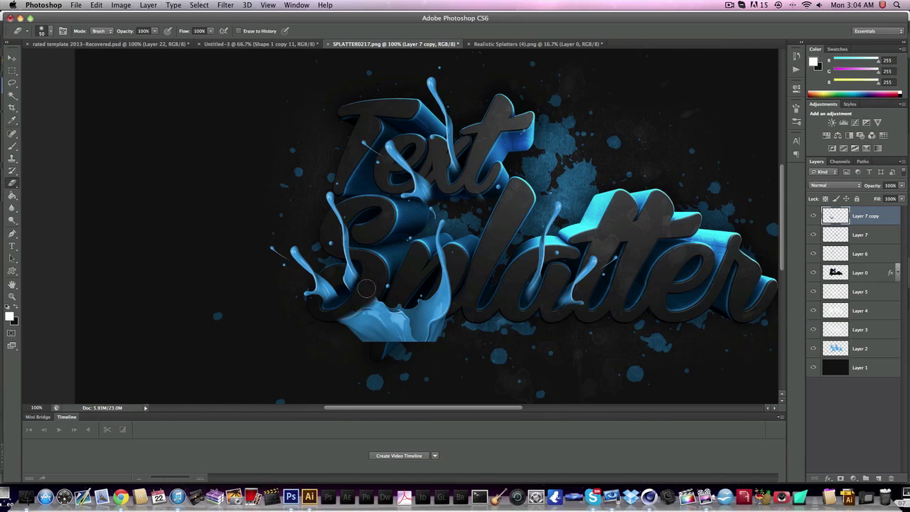
mouse_move(370, 301)
left_mouse_down()
mouse_move(372, 349)
mouse_move(452, 284)
mouse_move(443, 307)
mouse_move(441, 205)
left_mouse_up()
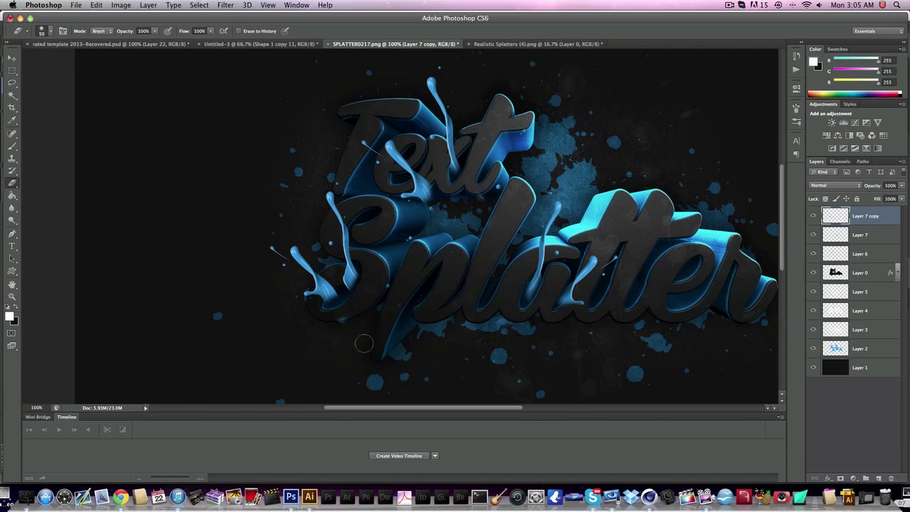
Copy the blue splatter from Realistic Splatters (4).png into the lettering design again and scale it proportionally to about 45.5%
key("v")
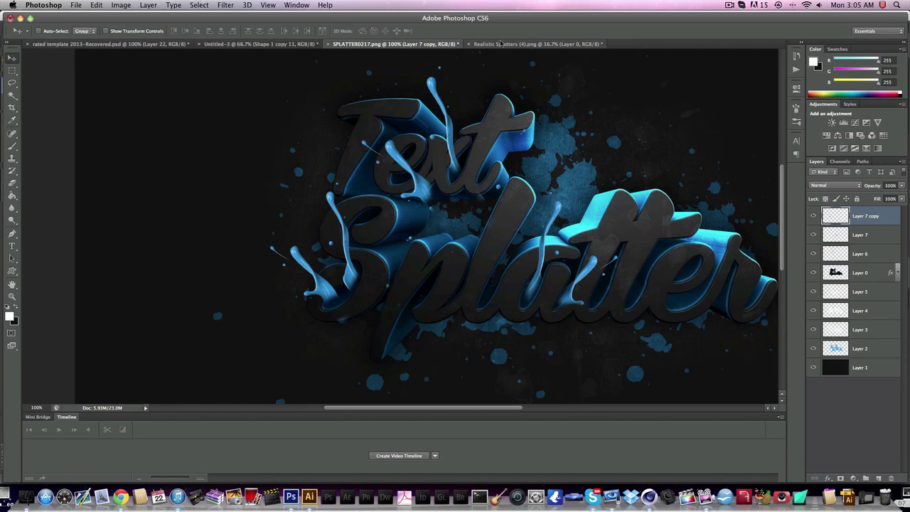
left_click(535, 44)
left_click_drag(527, 243, 382, 151)
key("ctrl+t")
scroll(382, 151, "left", 2)
scroll(381, 151, "up", 8)
scroll(382, 152, "left", 7)
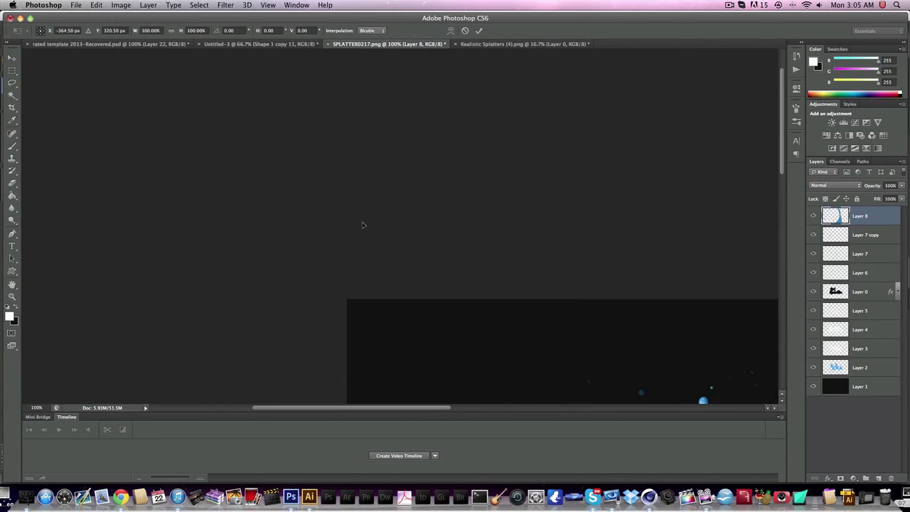
left_click_drag(375, 194, 632, 403)
scroll(337, 160, "down", 10)
left_click_drag(351, 135, 387, 184)
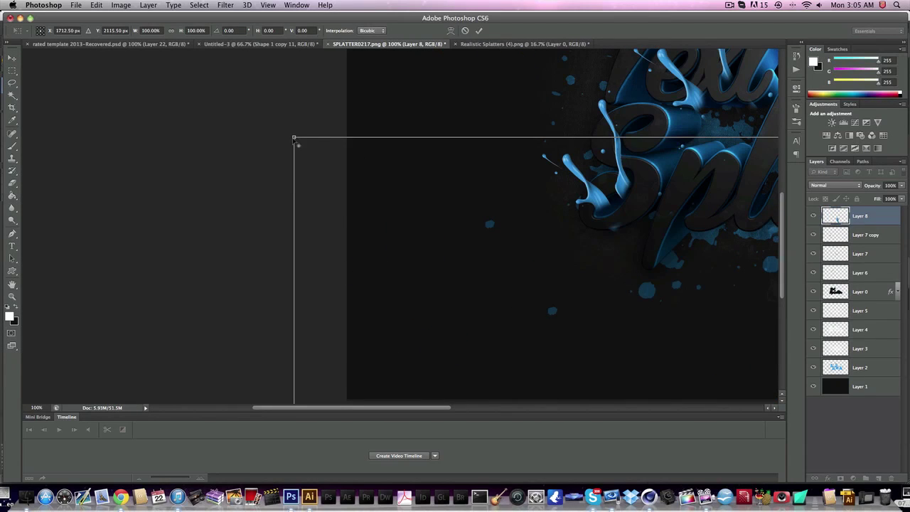
left_click_drag(294, 138, 529, 285, "alt+shift")
Scale the new splatter down to about 10% and place it over the "pla" of "Splatter"
scroll(574, 248, "down", 10)
scroll(574, 248, "right", 6)
scroll(574, 248, "down", 4)
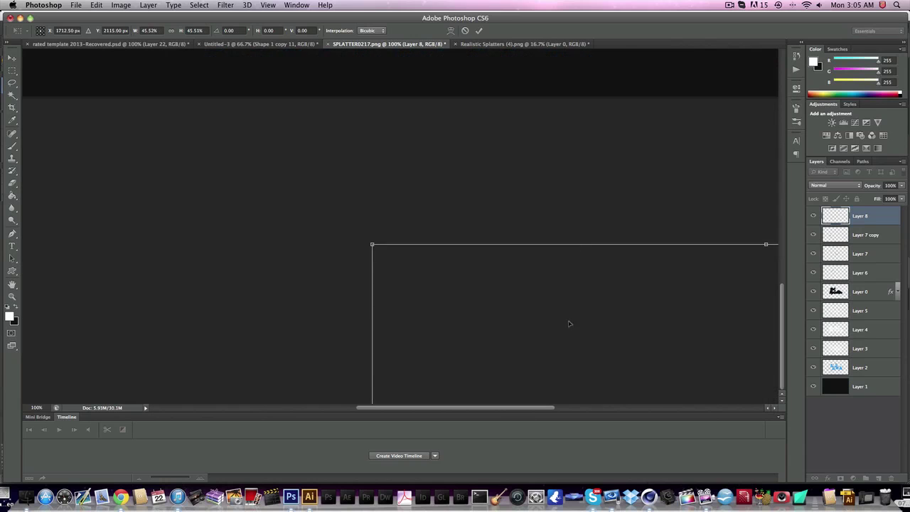
left_click_drag(535, 228, 536, 77)
scroll(297, 246, "up", 10)
scroll(296, 246, "down", 5)
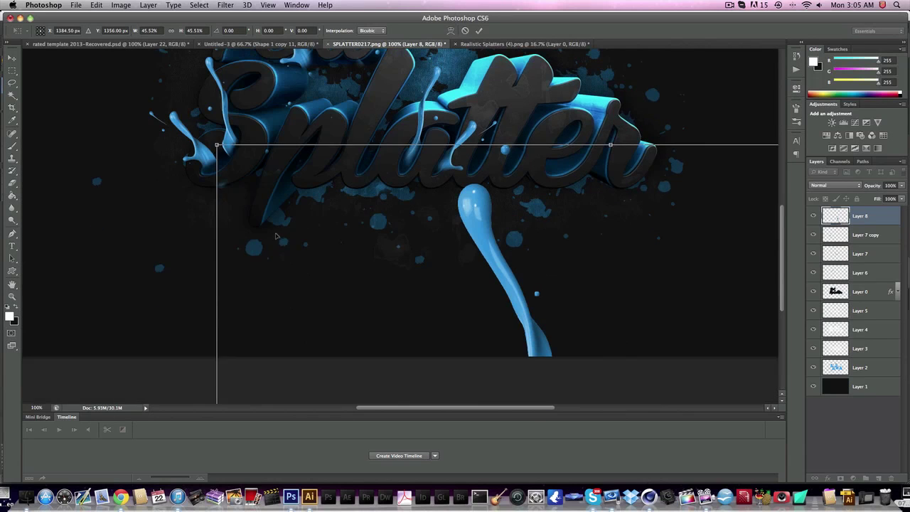
left_click_drag(214, 144, 425, 326, "alt+shift")
left_click_drag(441, 354, 345, 232)
left_click_drag(487, 295, 402, 158)
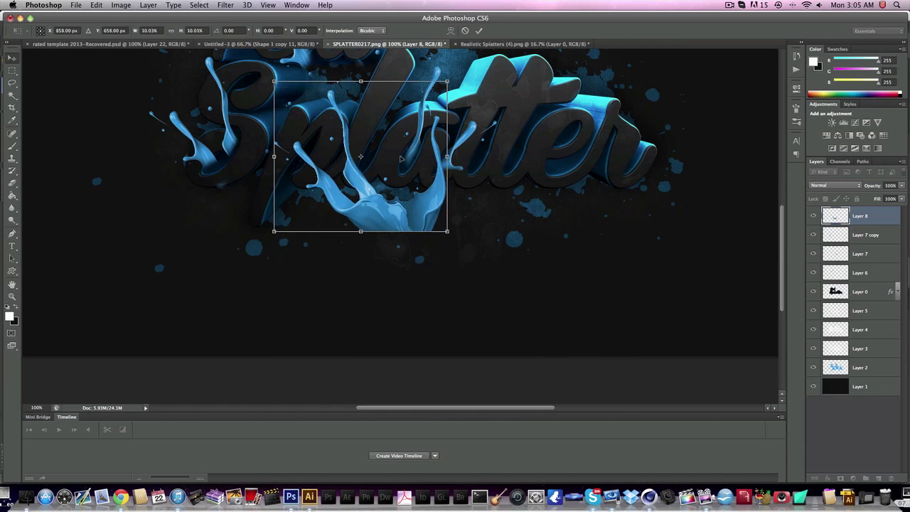
key("Return")
Rotate the Layer 8 splatter 90° clockwise so its strands point to the right
scroll(404, 160, "up", 4)
key("ctrl+t")
left_click_drag(444, 215, 393, 331, "shift")
key("Return")
Duplicate Layer 8 and move the copy over the end of "Text" and the "l" of "Splatter"
key("ctrl+j")
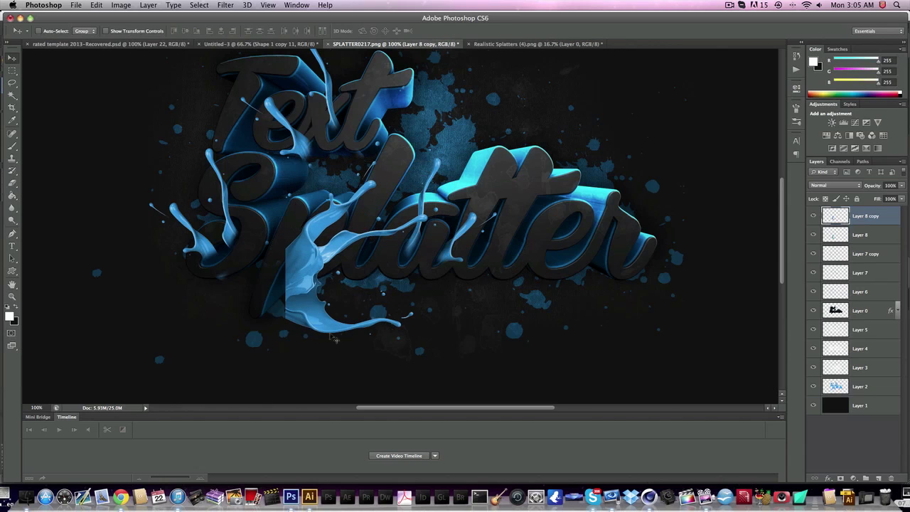
left_click_drag(311, 320, 547, 268)
scroll(548, 268, "right", 5)
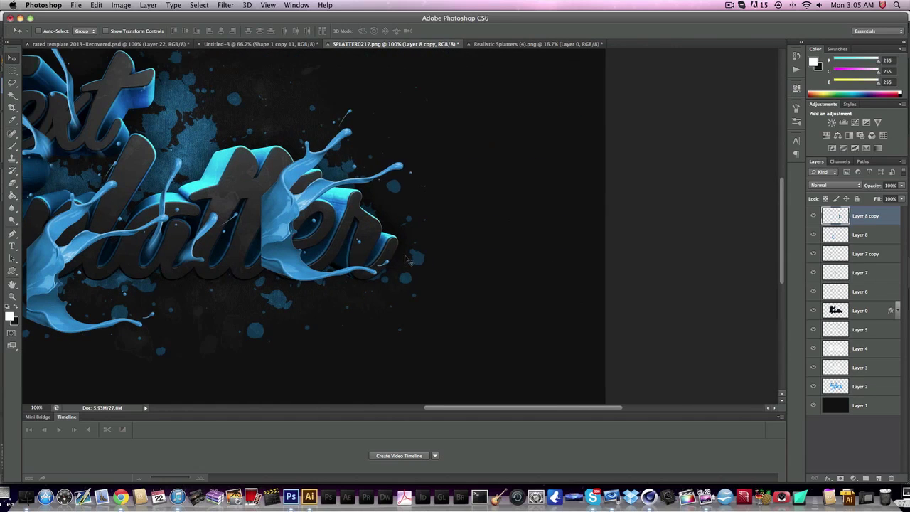
left_click_drag(408, 260, 416, 151)
scroll(421, 213, "left", 5)
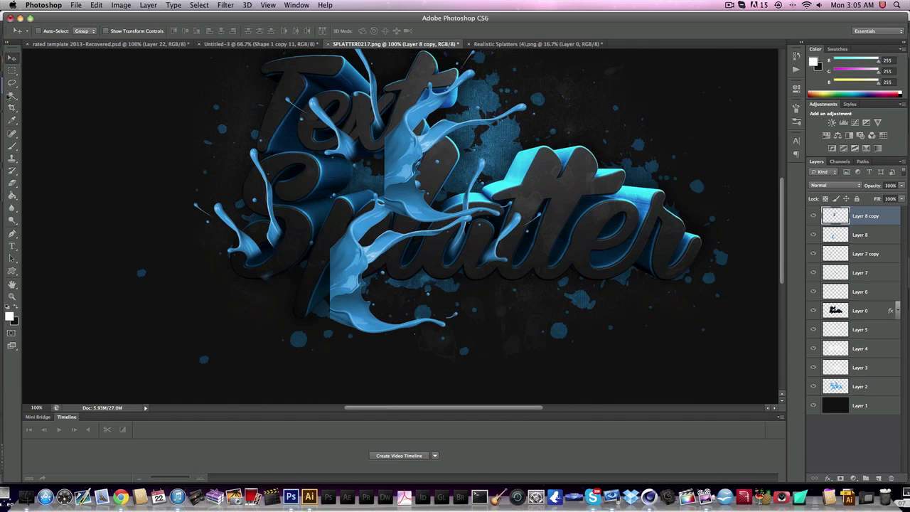
Erase the base of the Layer 8 copy splatter over the letters, leaving its strands emerging beside the last "t" of "Text"
left_click(13, 182)
mouse_move(400, 103)
left_mouse_down()
mouse_move(408, 139)
mouse_move(396, 152)
mouse_move(407, 178)
mouse_move(384, 174)
mouse_move(407, 128)
mouse_move(405, 148)
mouse_move(416, 139)
mouse_move(400, 205)
mouse_move(391, 189)
mouse_move(409, 190)
mouse_move(411, 213)
mouse_move(419, 195)
mouse_move(428, 214)
mouse_move(436, 176)
left_mouse_up()
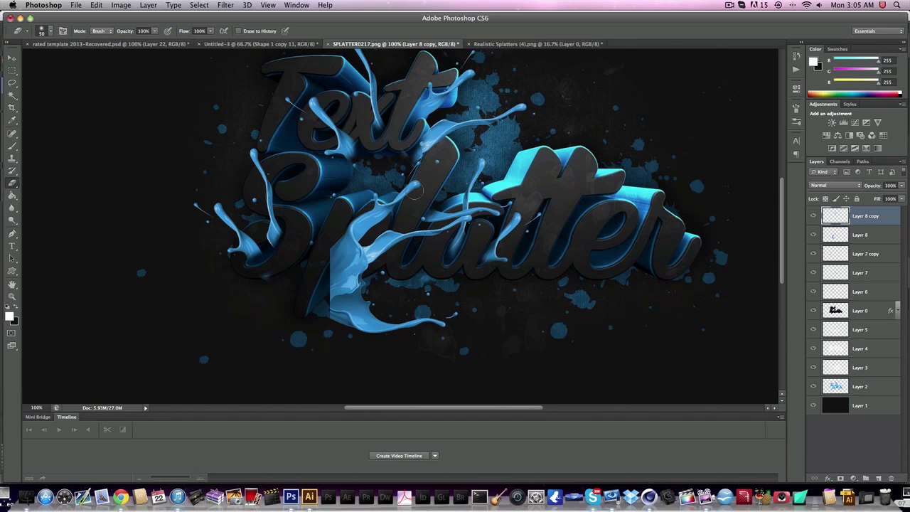
scroll(412, 187, "up", 2)
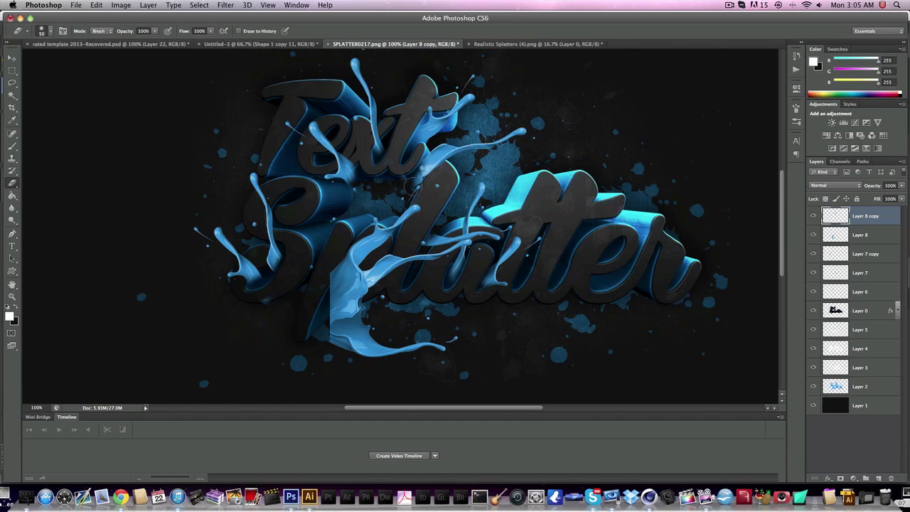
Make Layer 8 active, shift its splatter slightly up and left over the "p", and switch to the Eraser tool
left_click(856, 235)
key("v")
mouse_move(292, 302)
left_mouse_down()
mouse_move(469, 302)
mouse_move(293, 306)
mouse_move(262, 288)
mouse_move(292, 296)
left_mouse_up()
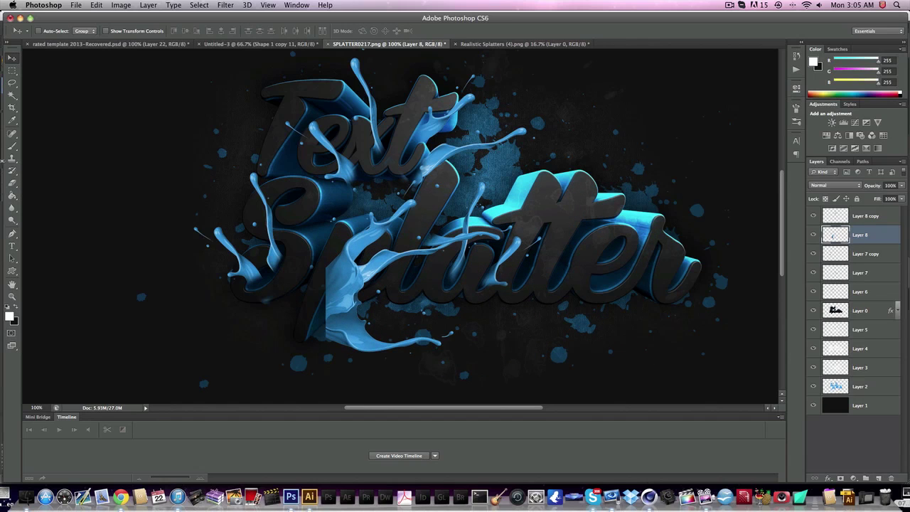
key("e")
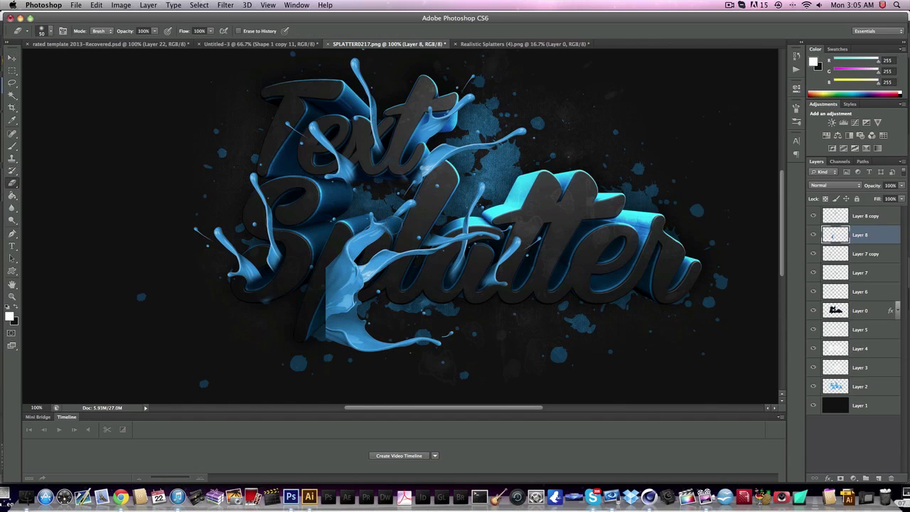
mouse_move(388, 221)
left_mouse_down()
mouse_move(317, 286)
mouse_move(312, 300)
mouse_move(346, 252)
mouse_move(322, 304)
mouse_move(351, 250)
mouse_move(324, 324)
mouse_move(355, 309)
mouse_move(349, 298)
mouse_move(359, 269)
mouse_move(374, 251)
mouse_move(364, 276)
mouse_move(387, 247)
left_mouse_up()
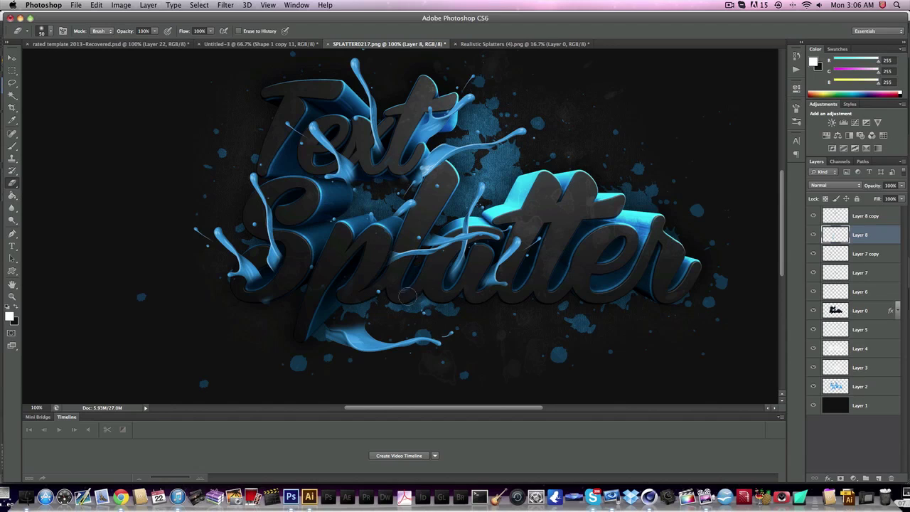
key("super+alt+z")
key("super+alt+z")
key("super+alt+z")
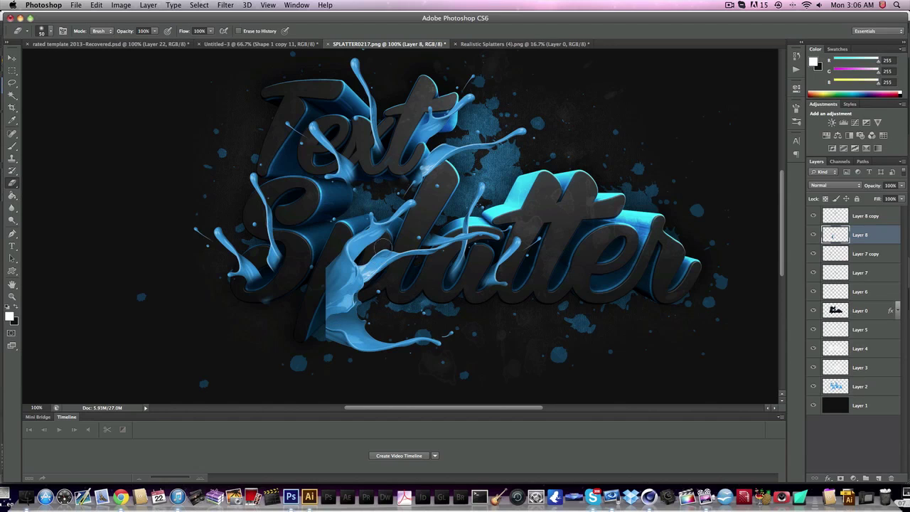
Erase the Layer 8 splatter's base and bottom strand, leaving only its two upper strands around the "l" of "Splatter"
left_click_drag(383, 246, 384, 229)
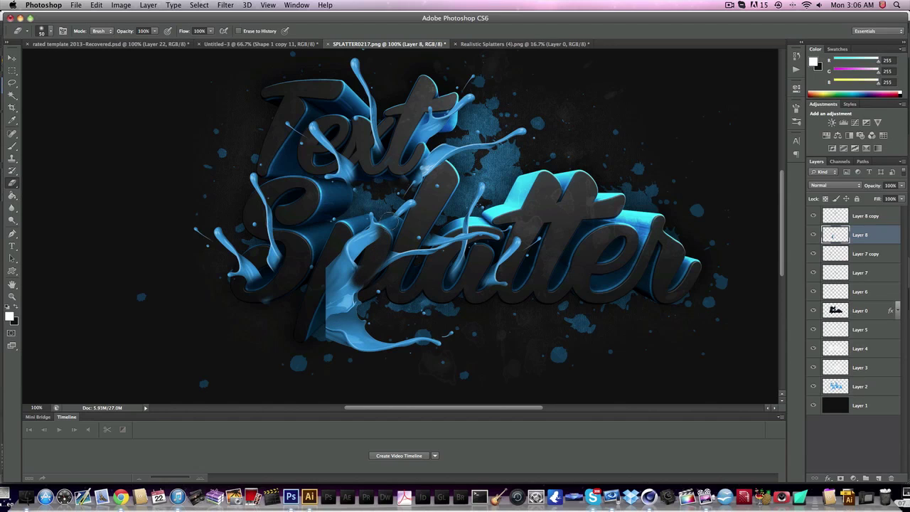
mouse_move(384, 229)
left_mouse_down()
mouse_move(348, 250)
mouse_move(332, 327)
mouse_move(332, 317)
mouse_move(369, 345)
mouse_move(391, 323)
mouse_move(355, 293)
mouse_move(352, 306)
left_mouse_up()
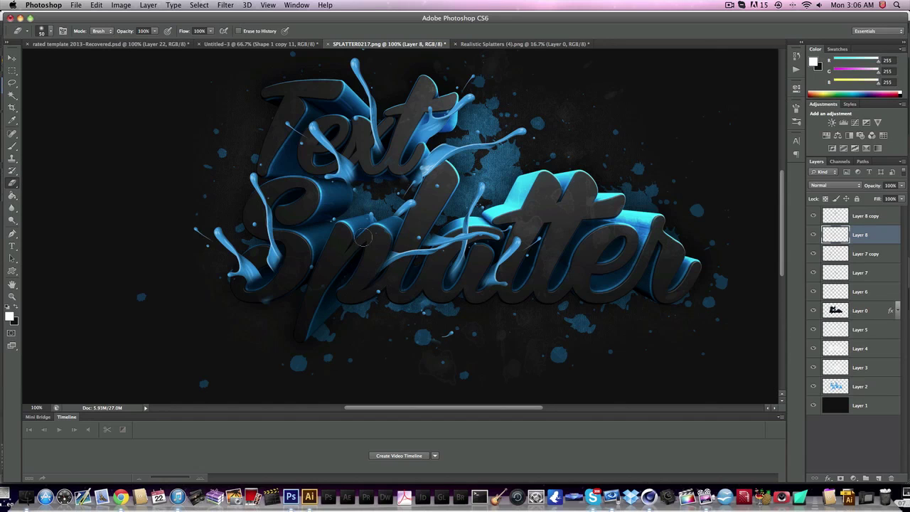
scroll(371, 232, "right", 5)
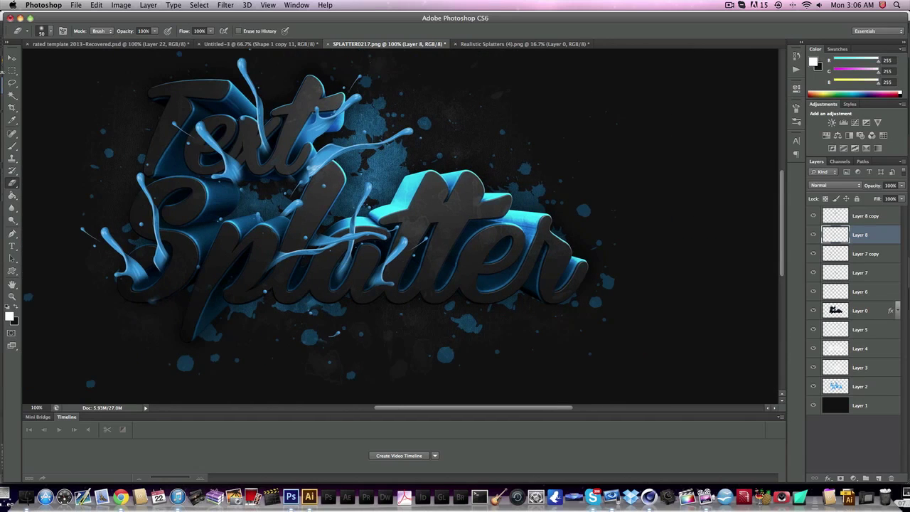
With Layer 8 copy active, scale the source splatter in Realistic Splatters (4).png to about 34.6% and copy it into the lettering design
key("v")
left_click(857, 221)
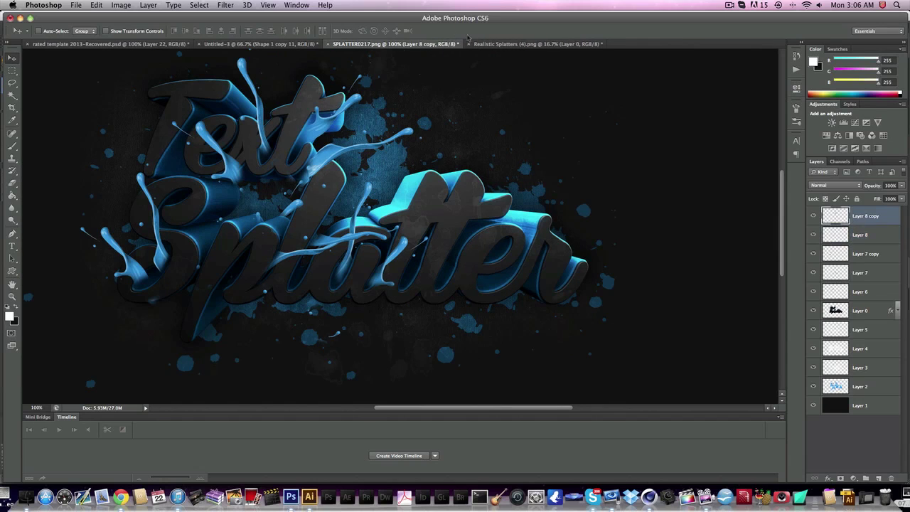
left_click(510, 45)
key("ctrl+t")
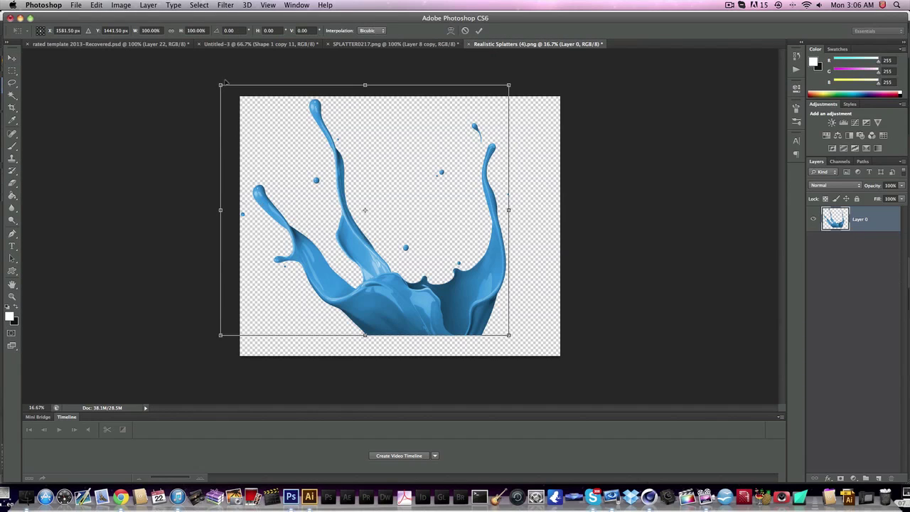
left_click_drag(221, 85, 306, 176, "alt+shift")
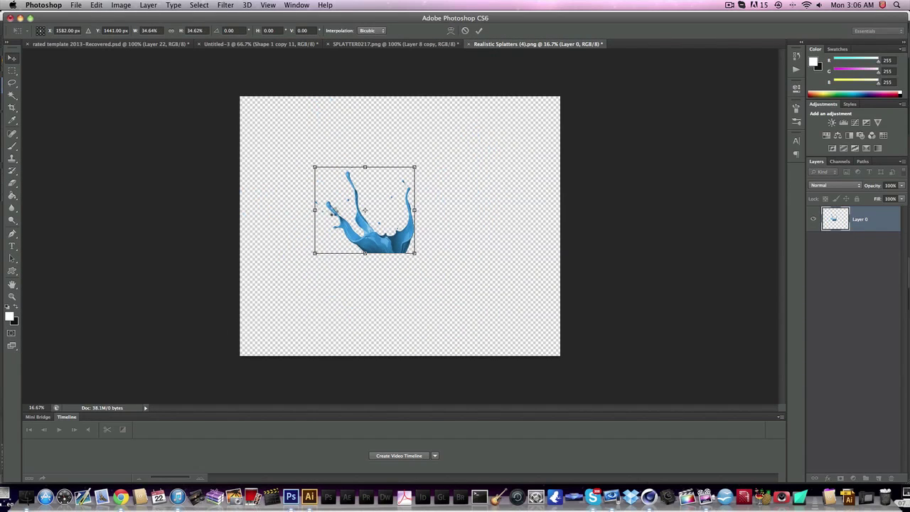
key("Return")
left_click_drag(365, 211, 394, 270)
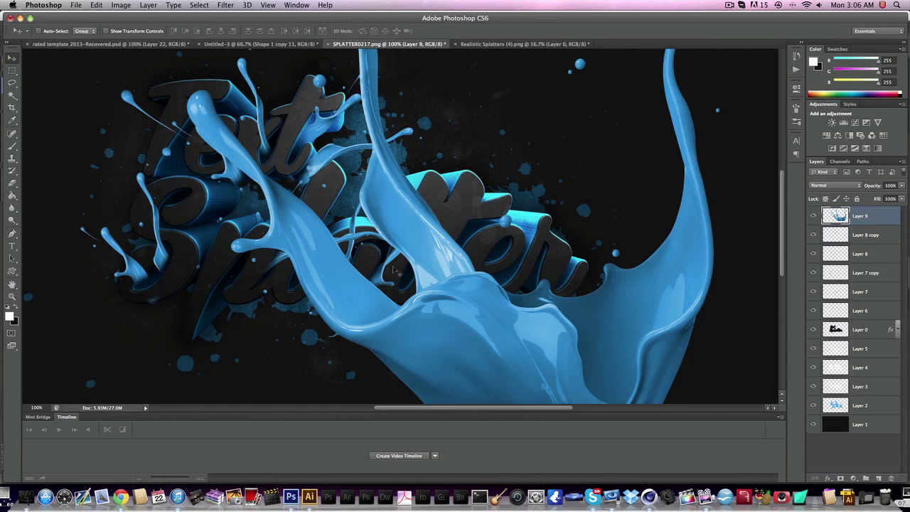
Scale down the Layer 9 splatter and place it over the end letters of "Splatter"
key("ctrl+t")
left_click_drag(219, 139, 518, 249, "shift")
left_click_drag(544, 299, 391, 229)
key("Return")
left_click_drag(519, 273, 575, 293)
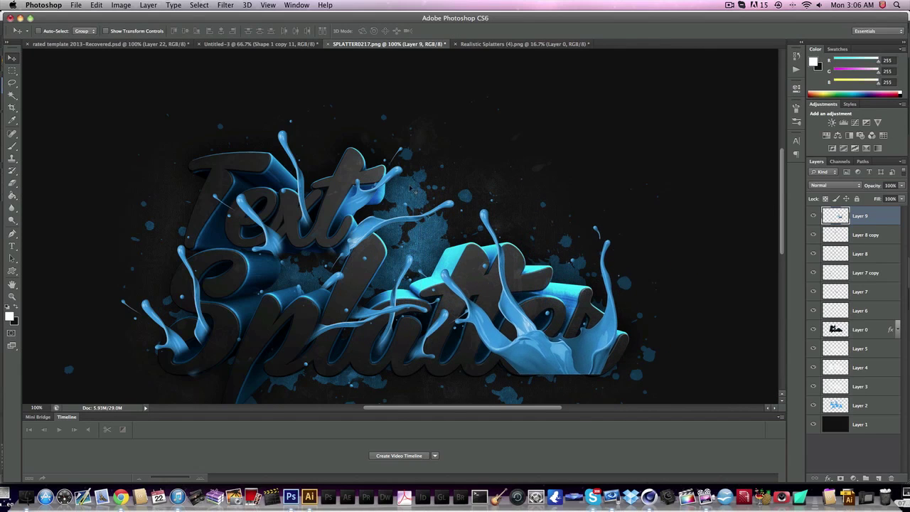
Flip the Layer 9 splatter vertically and reposition it over the "er" of "Splatter"
left_click(77, 5)
mouse_move(96, 5)
mouse_move(143, 215)
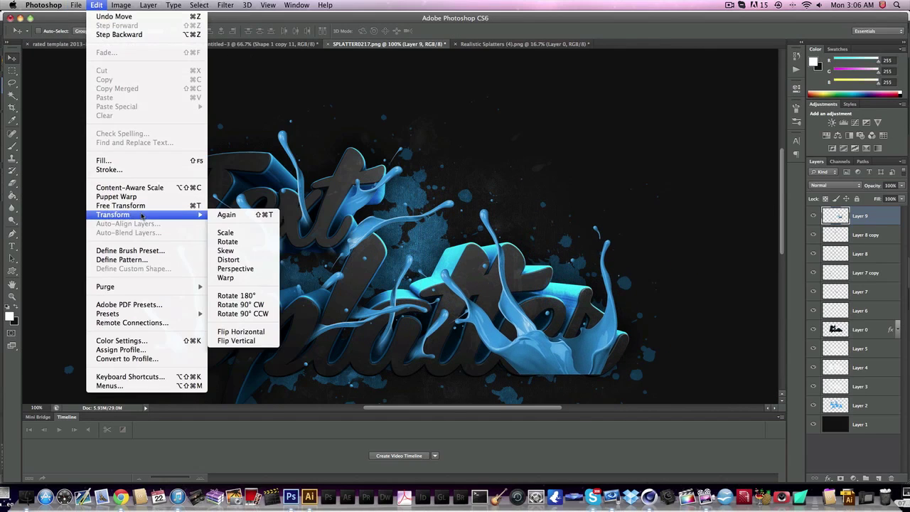
left_click(230, 342)
left_click_drag(637, 269, 666, 332)
Erase the Layer 9 splatter's base and the strand beside the "r", keeping the strands hanging from the second "t" and the "e"
left_click(7, 185)
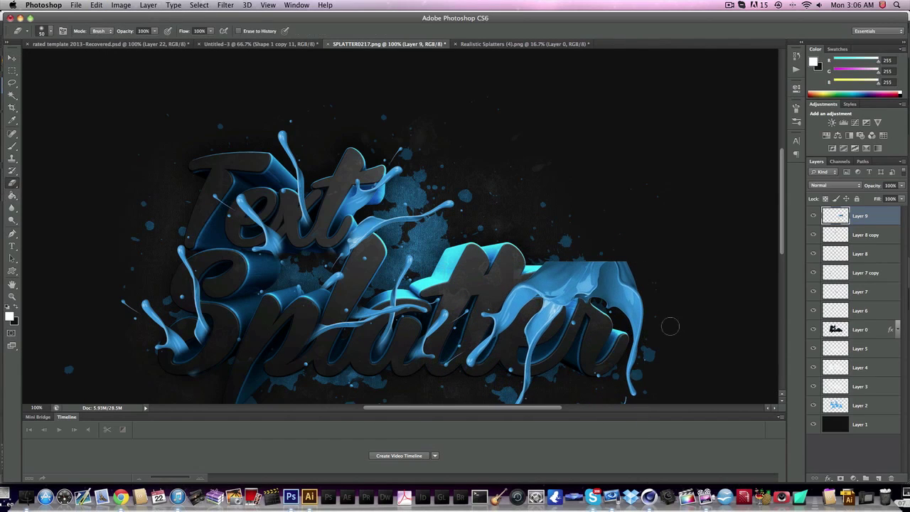
mouse_move(633, 291)
left_mouse_down()
mouse_move(597, 273)
mouse_move(544, 277)
mouse_move(532, 292)
mouse_move(553, 274)
mouse_move(562, 293)
mouse_move(551, 291)
mouse_move(573, 313)
mouse_move(544, 300)
mouse_move(517, 330)
left_mouse_up()
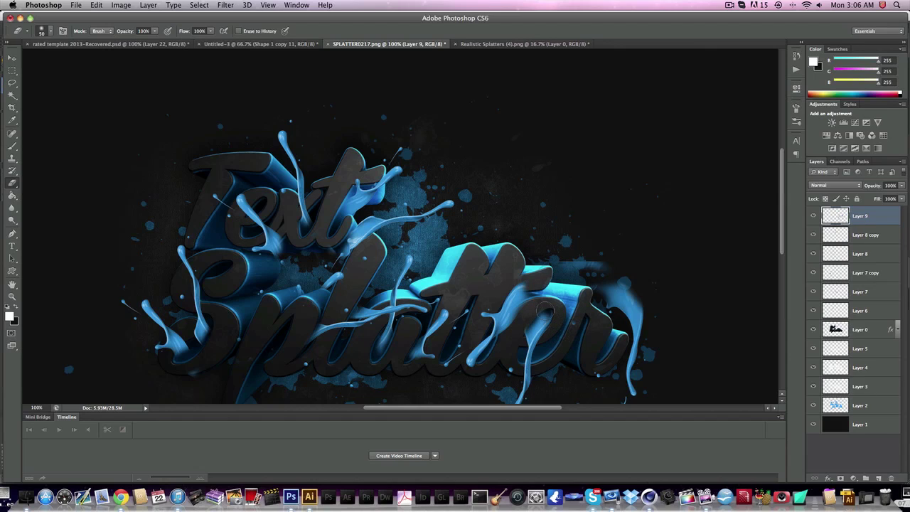
mouse_move(544, 308)
left_mouse_down()
mouse_move(499, 333)
mouse_move(526, 283)
mouse_move(505, 286)
left_mouse_up()
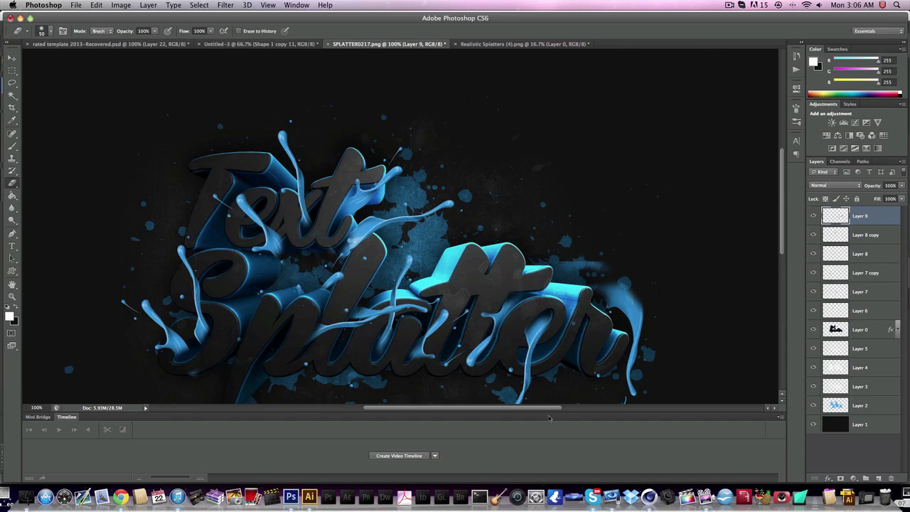
mouse_move(640, 257)
left_mouse_down()
mouse_move(636, 377)
mouse_move(621, 242)
mouse_move(598, 264)
mouse_move(582, 262)
mouse_move(608, 331)
left_mouse_up()
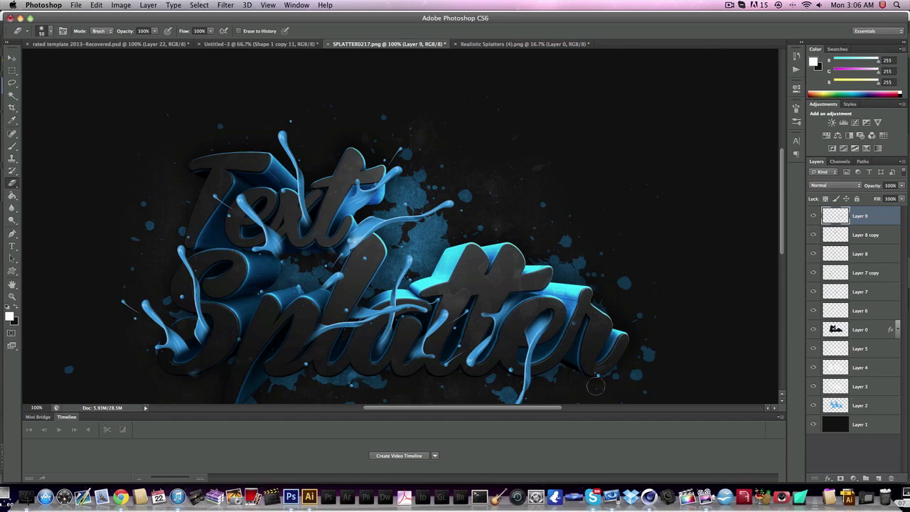
Duplicate the Layer 9 splatter, rotated by -165°, and place the copy over the "tt" of "Splatter"
key("ctrl+j")
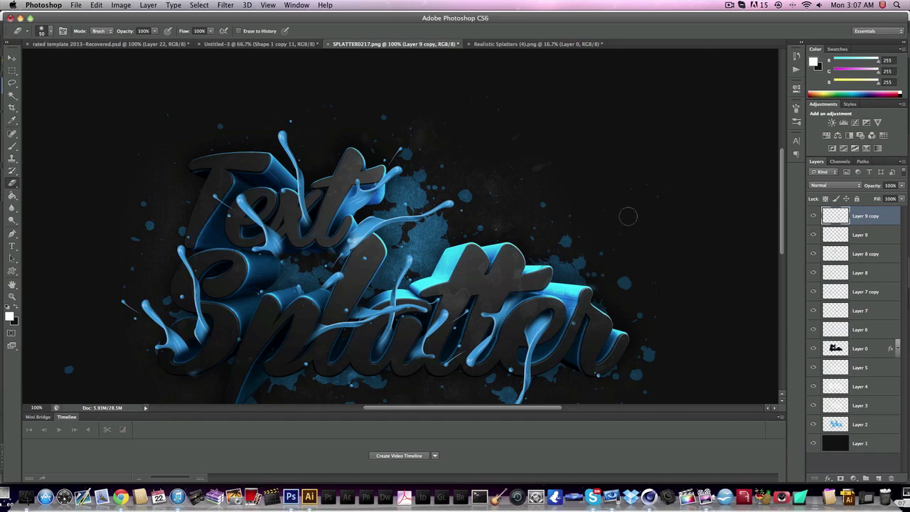
key("ctrl+t")
left_click_drag(624, 212, 525, 355)
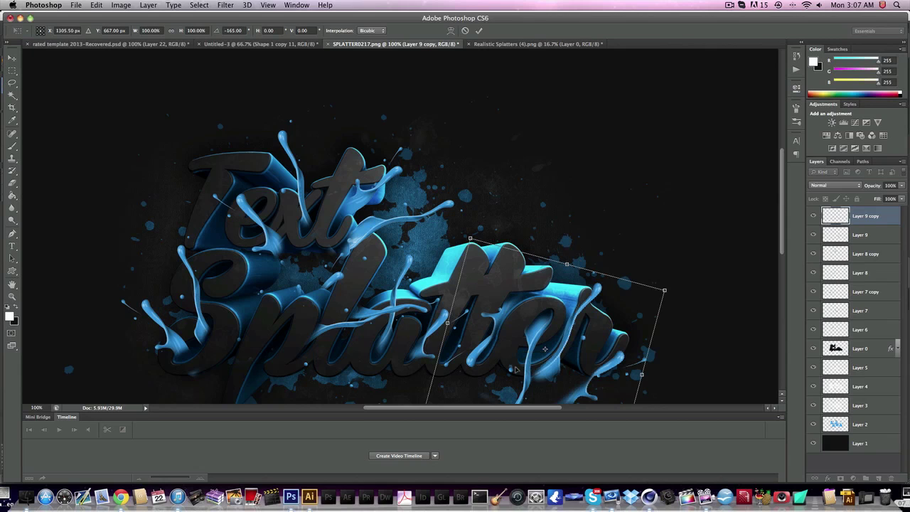
key("Return")
key("v")
left_click_drag(449, 226, 382, 169)
scroll(382, 168, "down", 3)
scroll(383, 169, "right", 5)
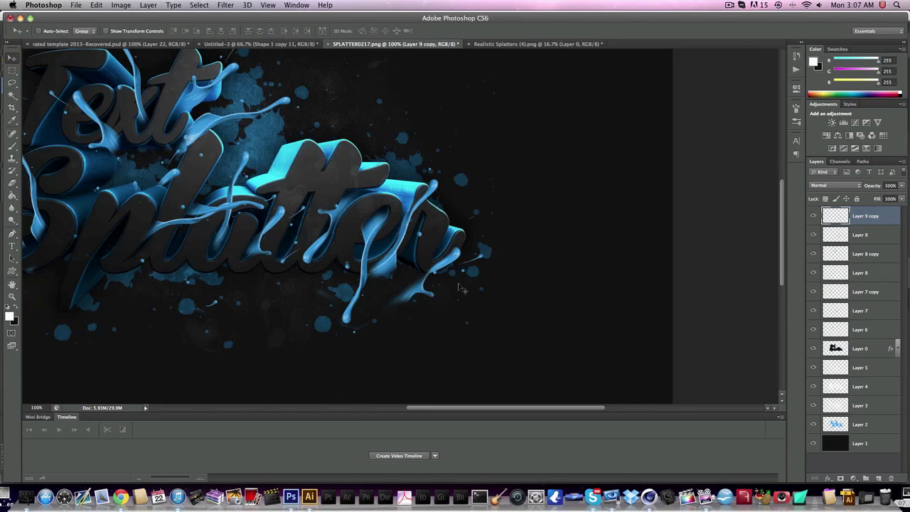
left_click_drag(462, 288, 327, 194)
scroll(339, 188, "left", 4)
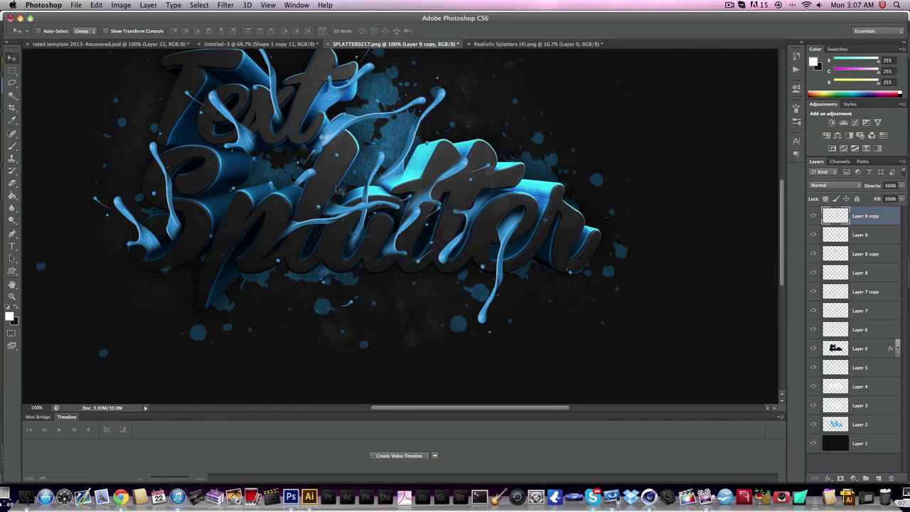
Erase the Layer 9 copy strand lying across the "tt", leaving only the strand rising between the "l" and the "tt"
key("e")
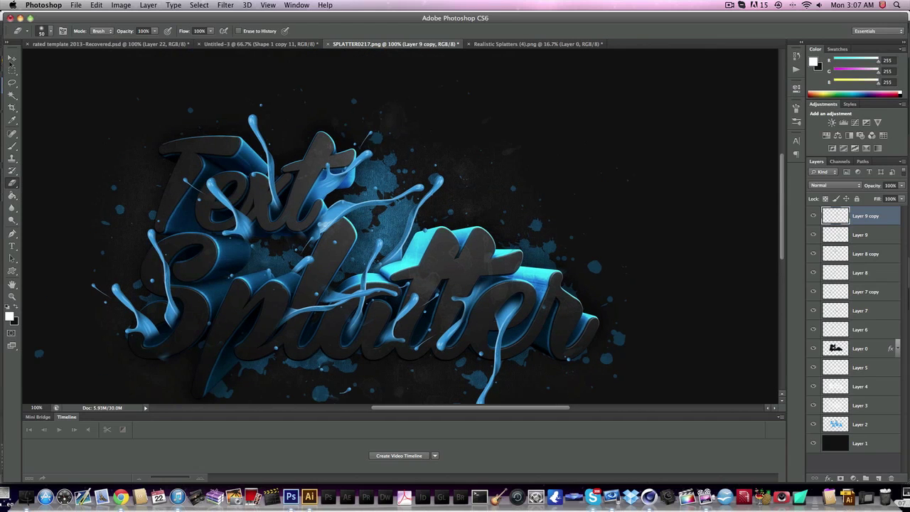
key("v")
scroll(516, 279, "left", 5)
scroll(516, 279, "up", 2)
scroll(510, 280, "down", 5)
scroll(510, 279, "right", 5)
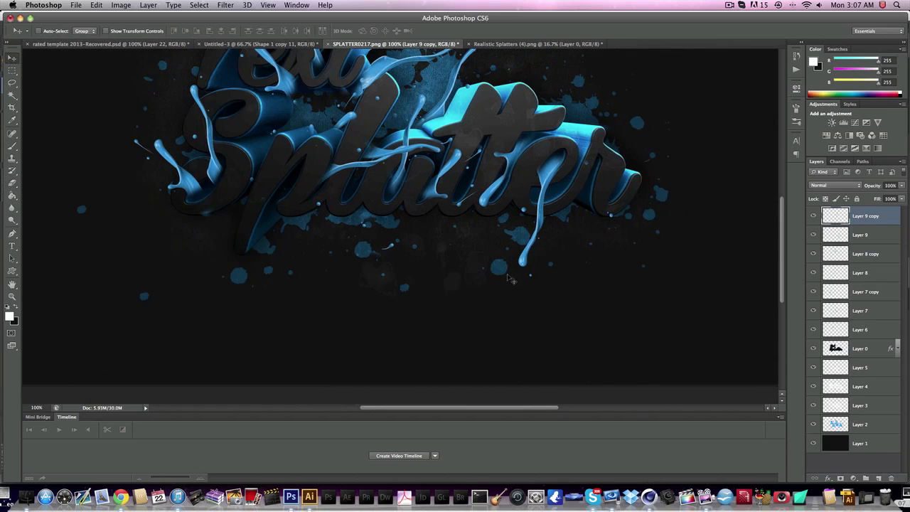
scroll(510, 280, "up", 5)
scroll(510, 279, "right", 1)
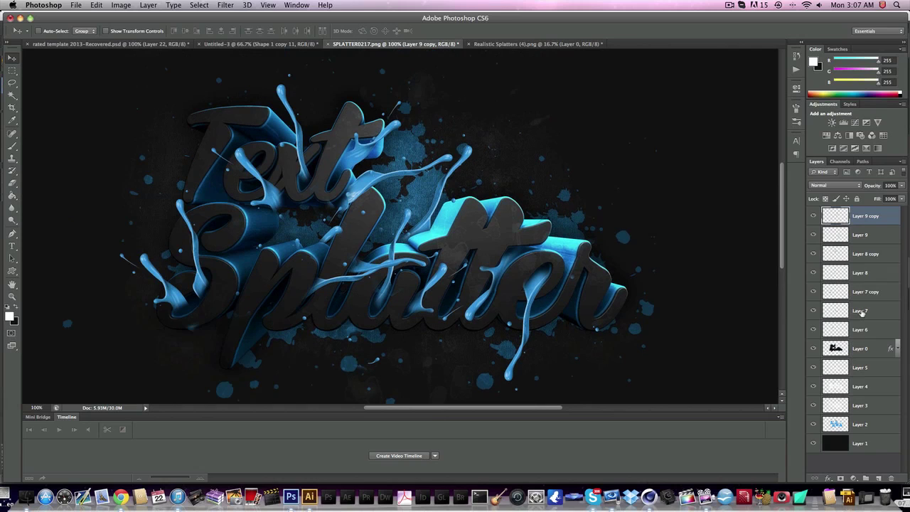
Merge the splatter layers from Layer 9 copy down to Layer 6 into a single layer
left_click(862, 312, "shift")
right_click(862, 311)
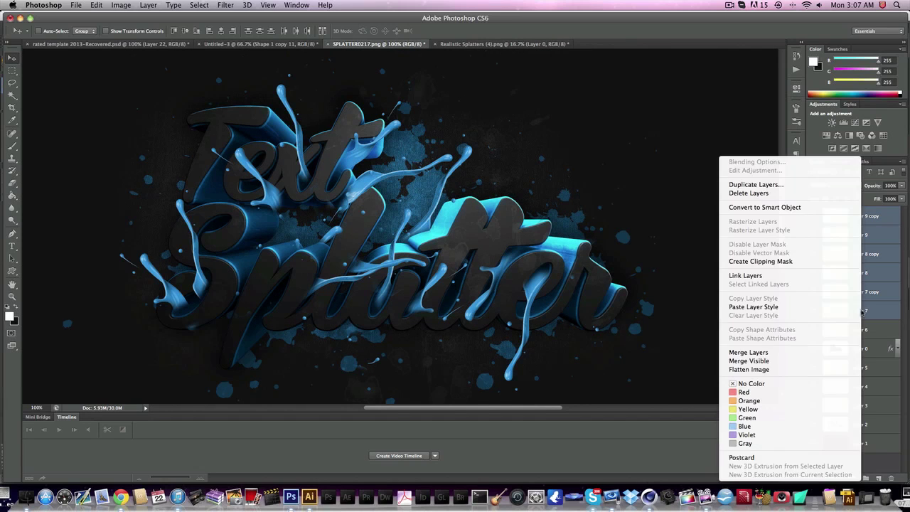
left_click(758, 353)
left_click(869, 233)
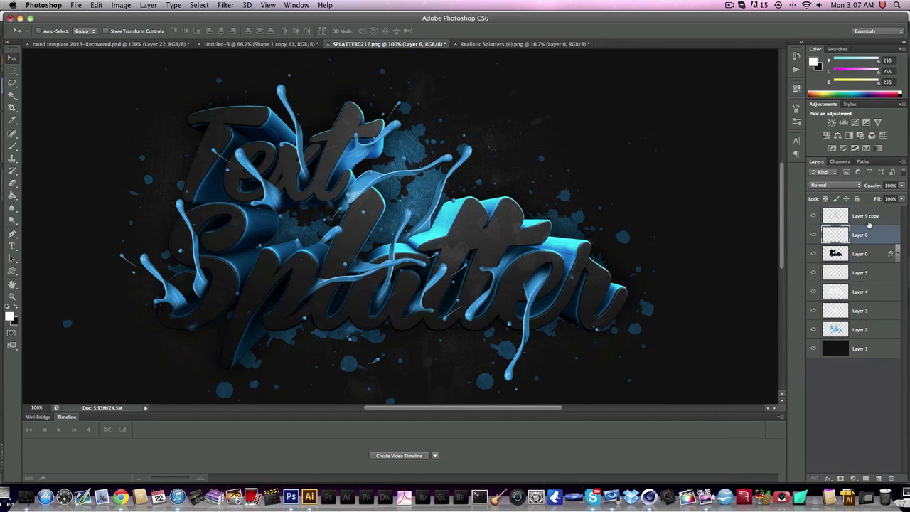
left_click(868, 215, "shift")
right_click(867, 215)
left_click(758, 353)
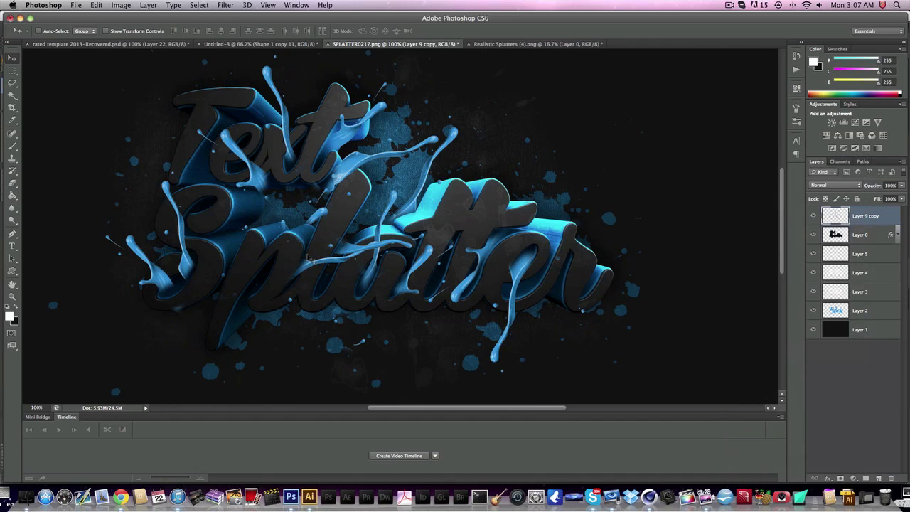
scroll(308, 259, "up", 3)
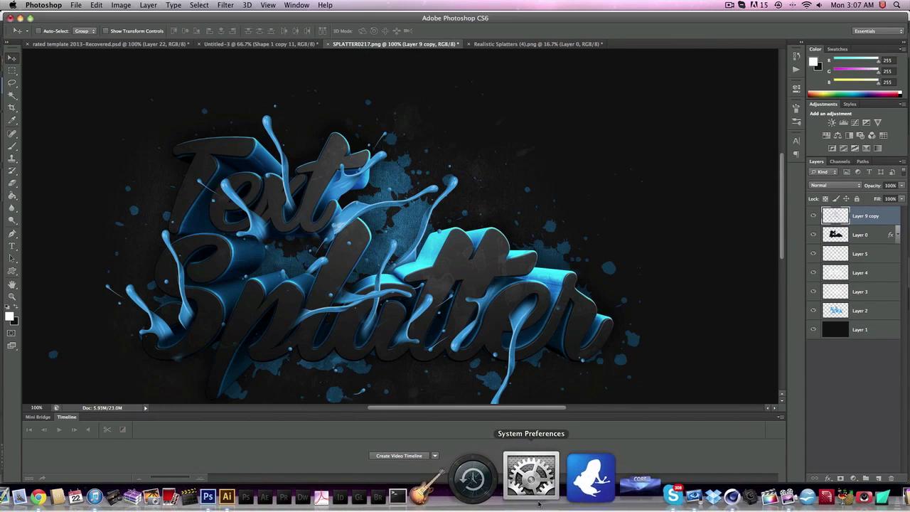
left_click(594, 495)
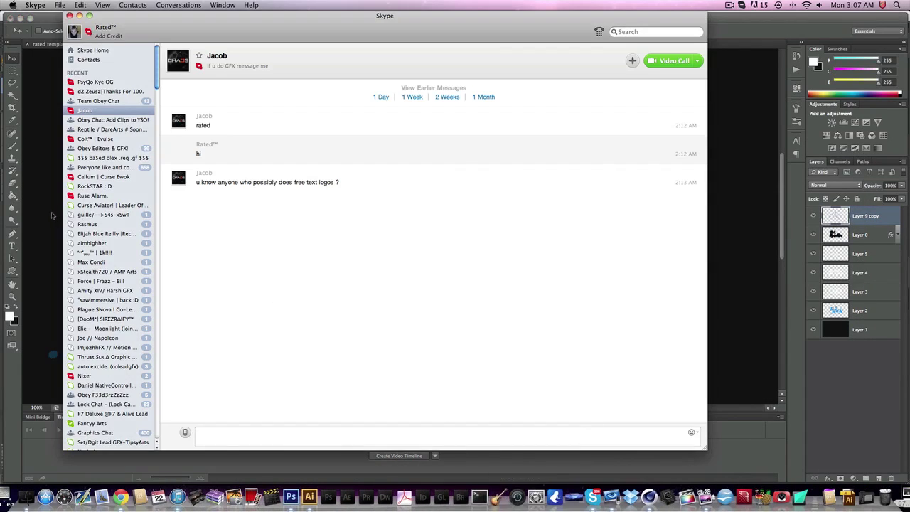
left_click(52, 215)
Check the Drop Shadow settings in Layer 0's layer style
left_click(847, 242)
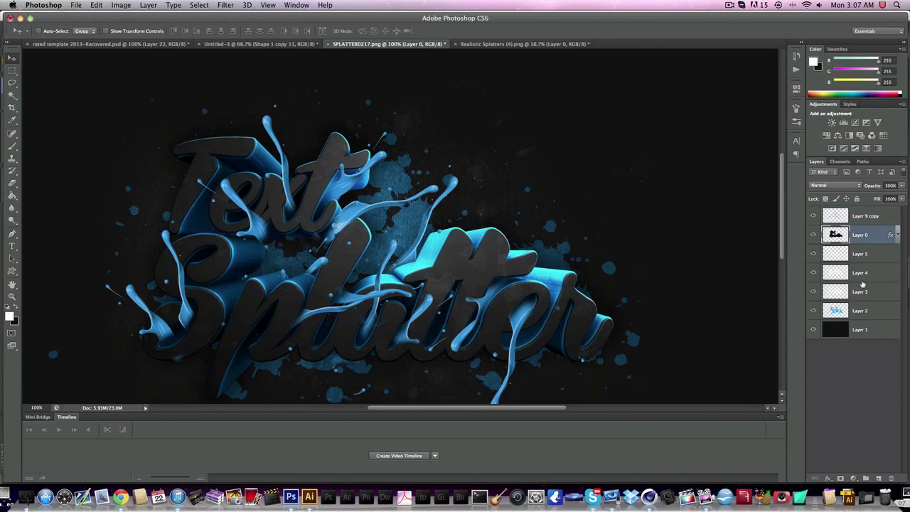
left_click(829, 478)
left_click(836, 467)
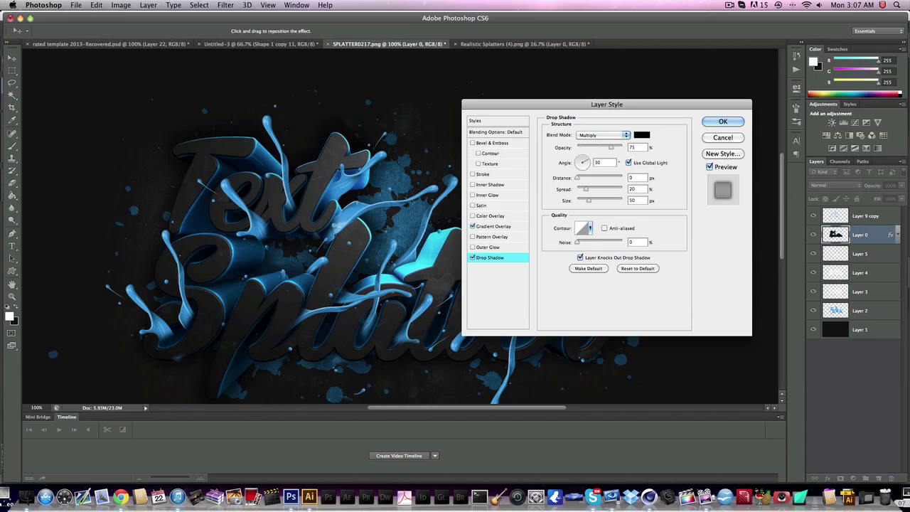
key("Return")
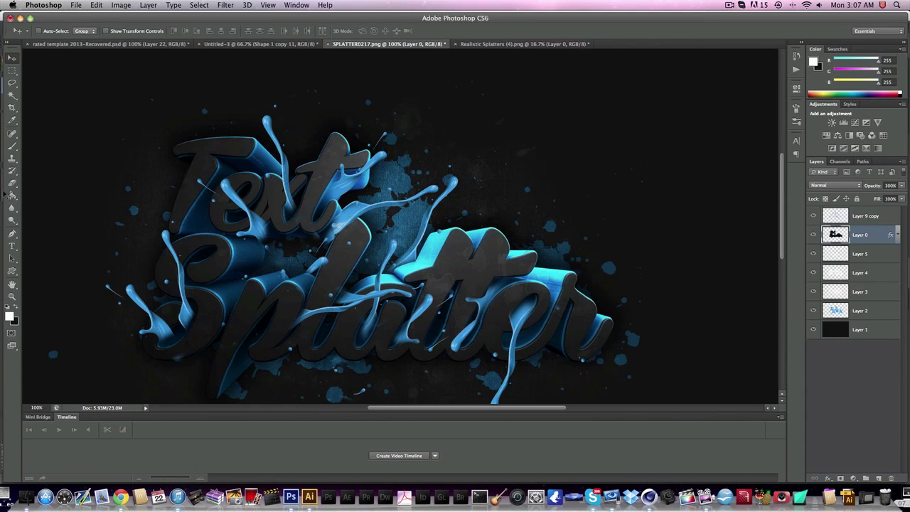
On Layer 9 copy, erase the splatter covering the side of the last "t" of "Text" and the top of the "l" of "Splatter"
left_click(14, 184)
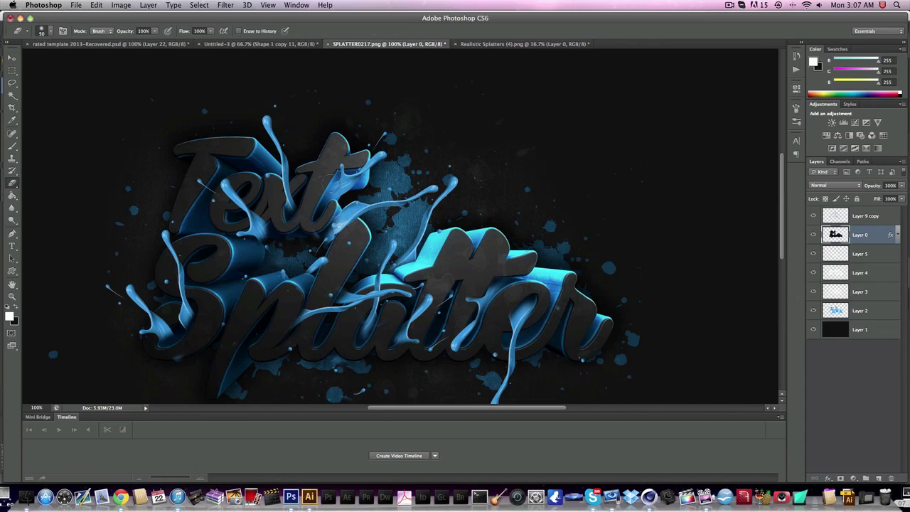
left_click_drag(328, 182, 324, 192)
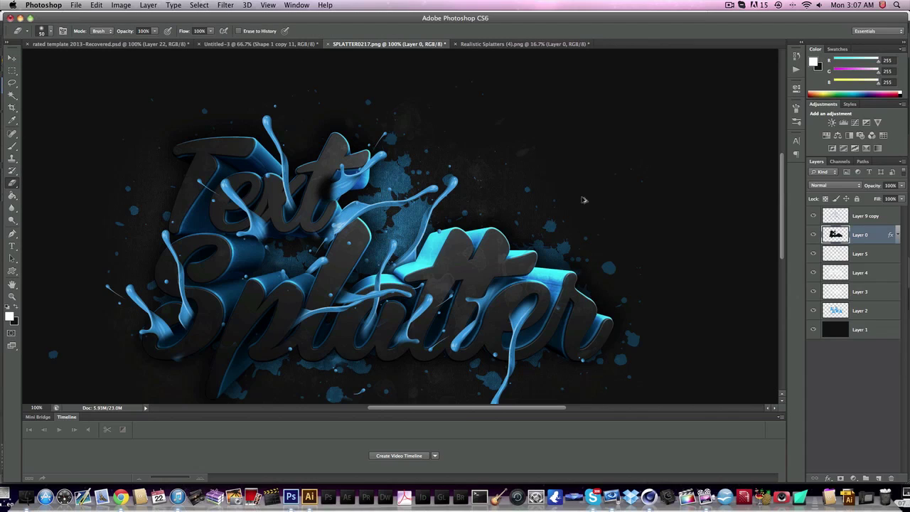
left_click(854, 219)
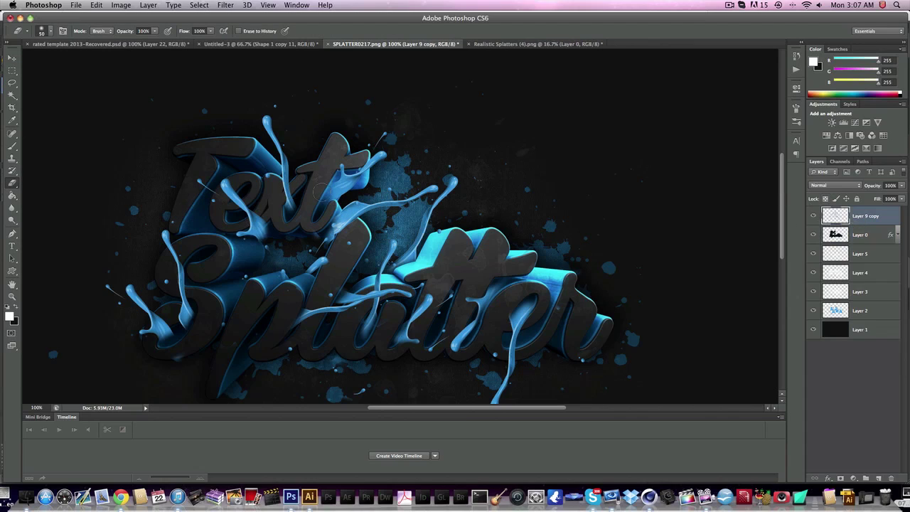
left_click_drag(321, 191, 339, 184)
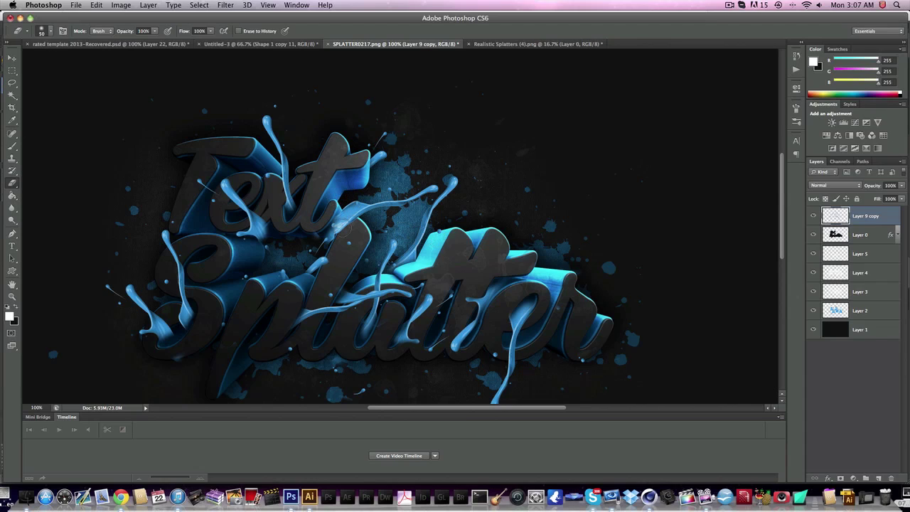
mouse_move(341, 207)
left_mouse_down()
mouse_move(329, 223)
mouse_move(349, 196)
left_mouse_up()
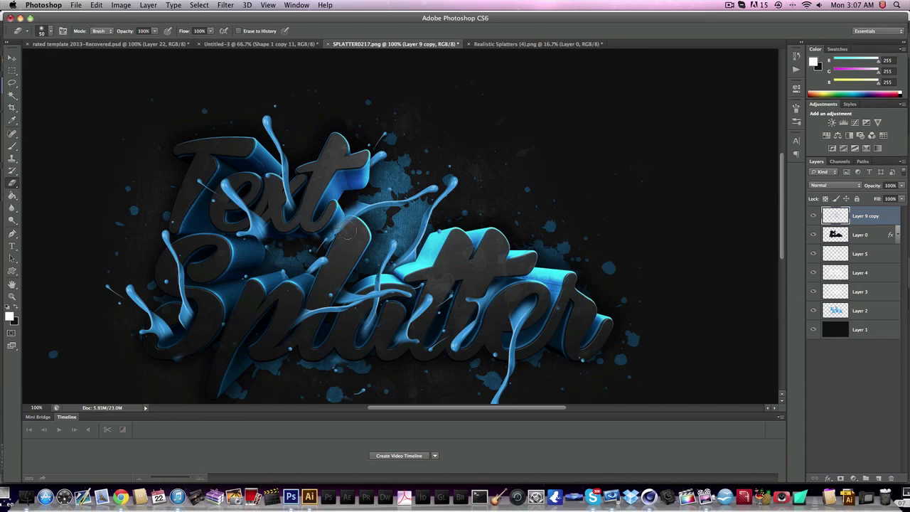
left_click_drag(349, 232, 332, 227)
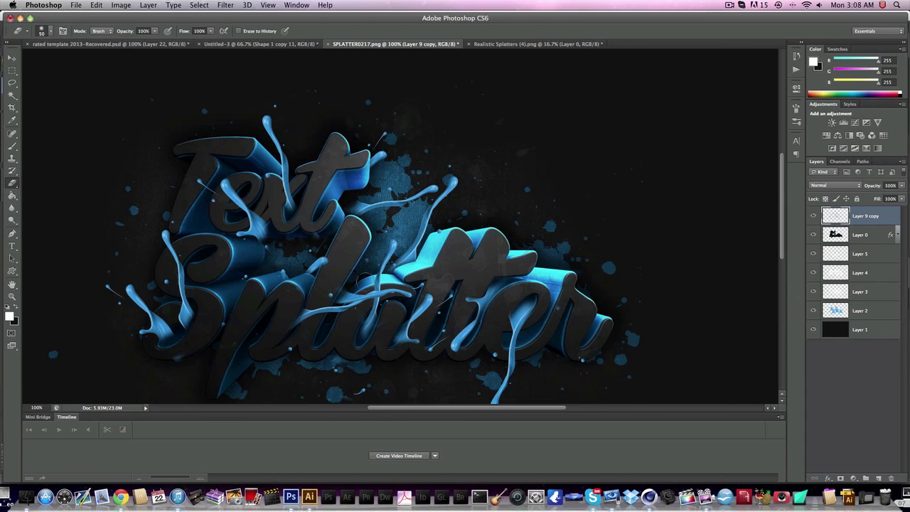
Add a drop shadow to Layer 9 copy with an angle of 120° and a size of 2 px
left_click(13, 57)
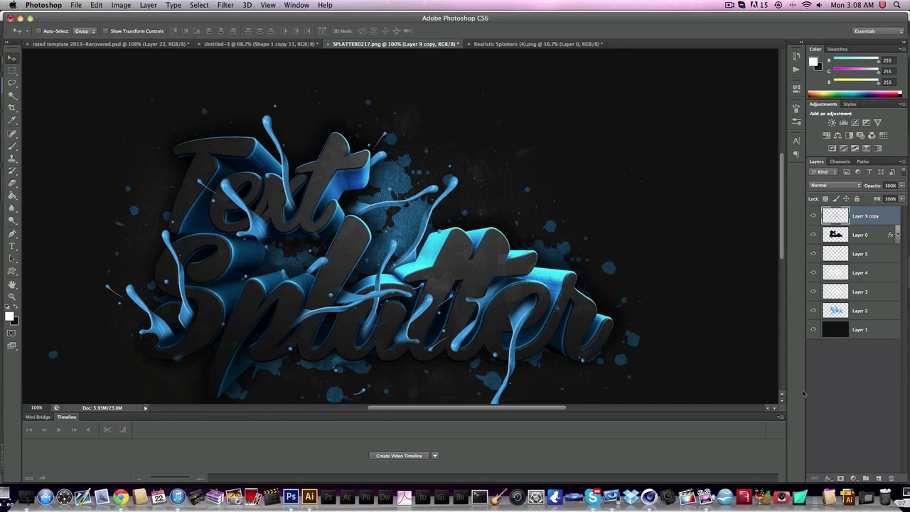
left_click(12, 182)
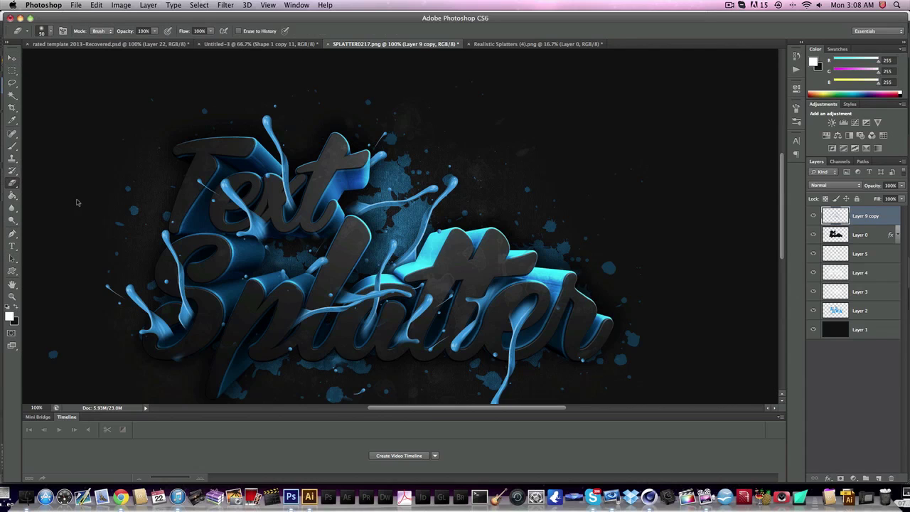
left_click(831, 476)
left_click(835, 464)
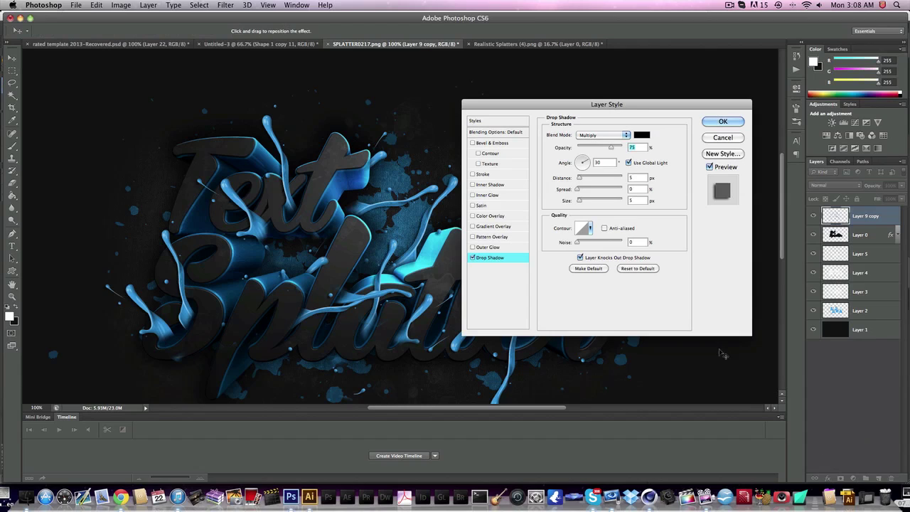
key("Tab")
key("Tab")
key("Tab")
key("Tab")
type("2")
left_click(573, 163)
type("12")
key("shift+Tab")
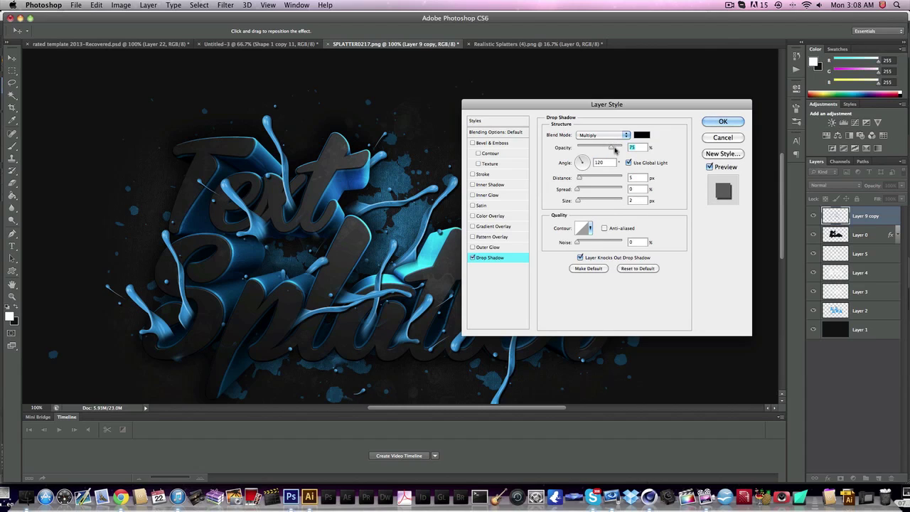
key("Return")
Add a new empty layer above Layer 9 copy in the lettering design
key("e")
scroll(515, 243, "right", 2)
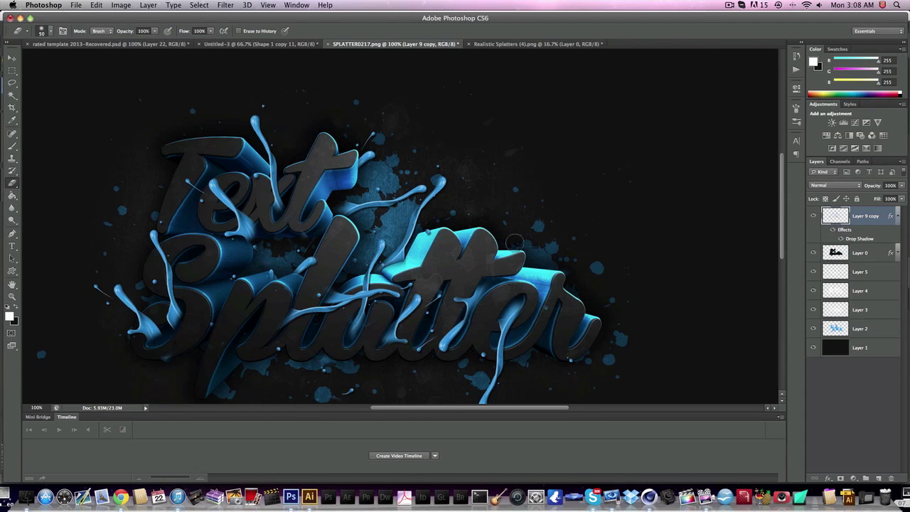
scroll(493, 348, "down", 2)
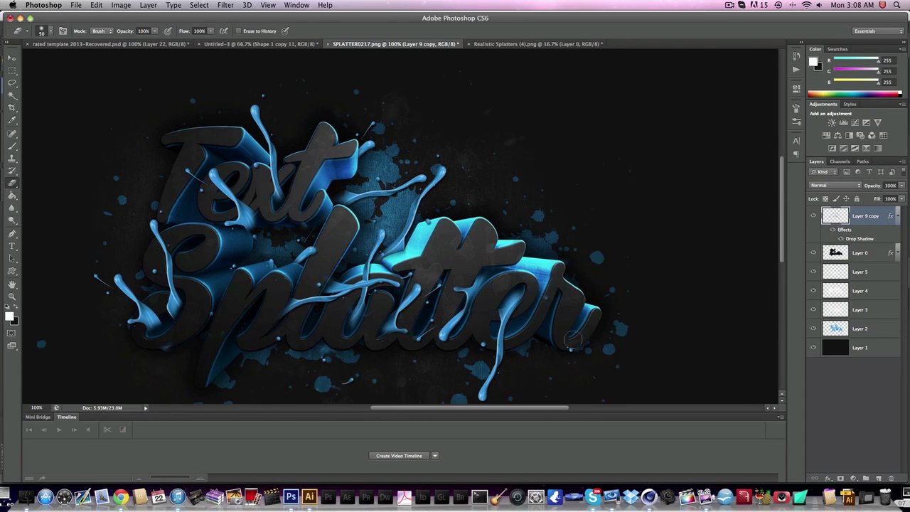
left_click(879, 478)
Switch to the rated template 2013-Recovered.psd document and activate the Move tool
left_click(103, 44)
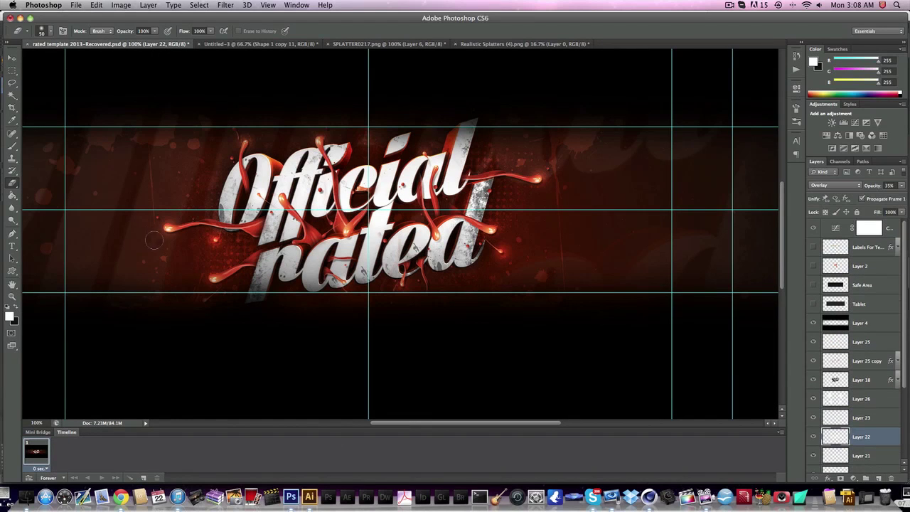
key("v")
key("v")
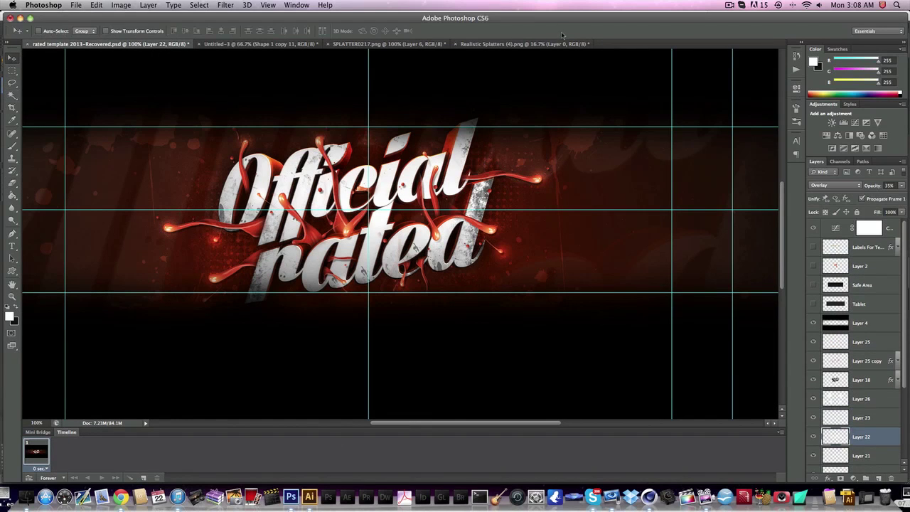
Return to the SPLATTER0217.png document and set up a soft round white brush with a size of 50 px
left_click(530, 44)
left_click(354, 45)
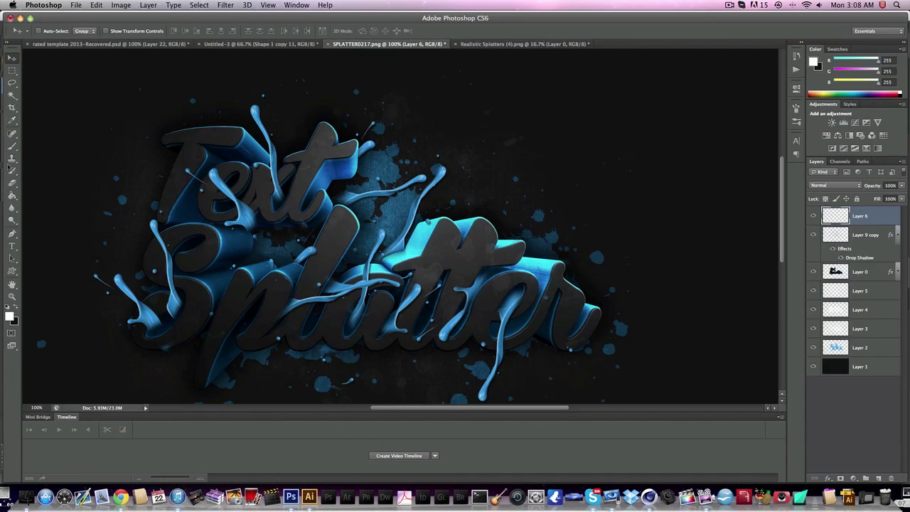
key("e")
right_click(93, 130)
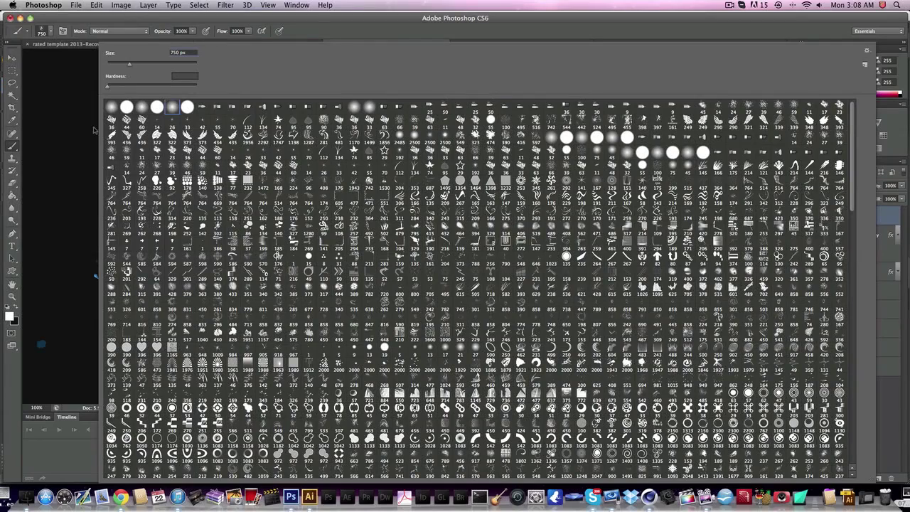
left_click(173, 107)
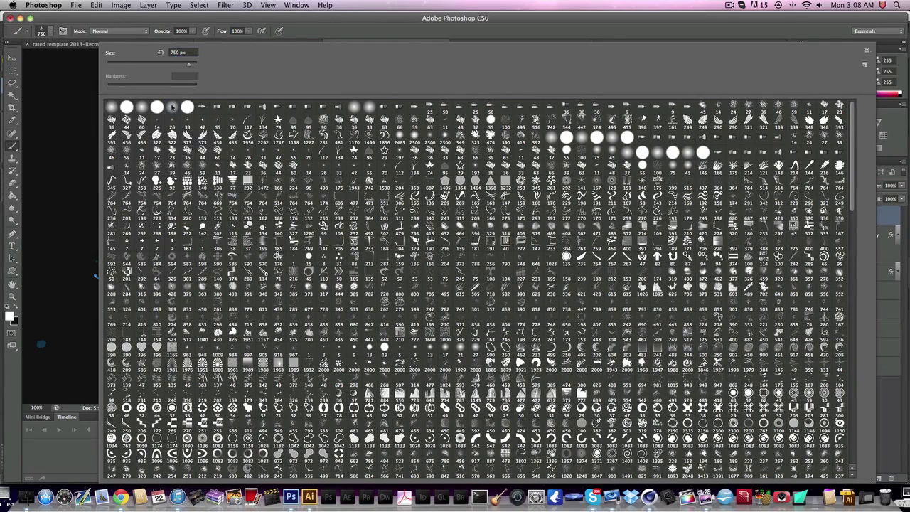
left_click(182, 51)
type("20")
key("Return")
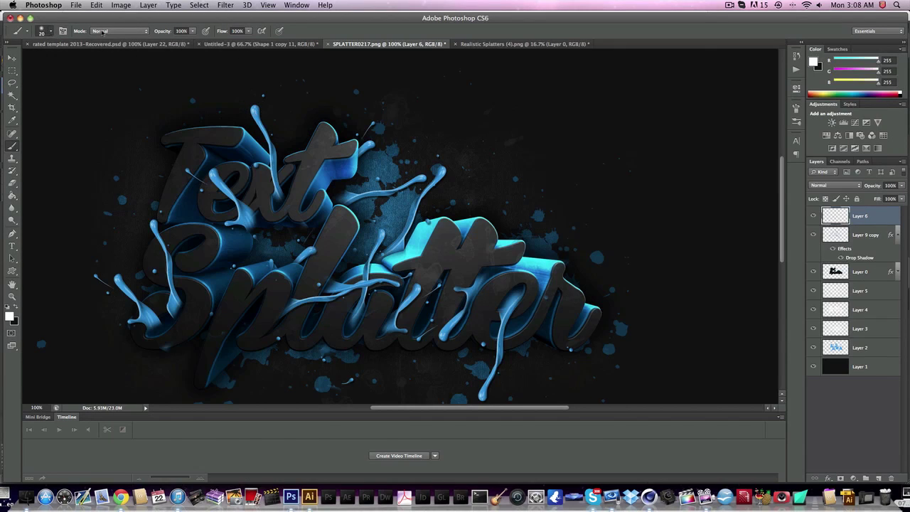
left_click(44, 31)
double_click(95, 48)
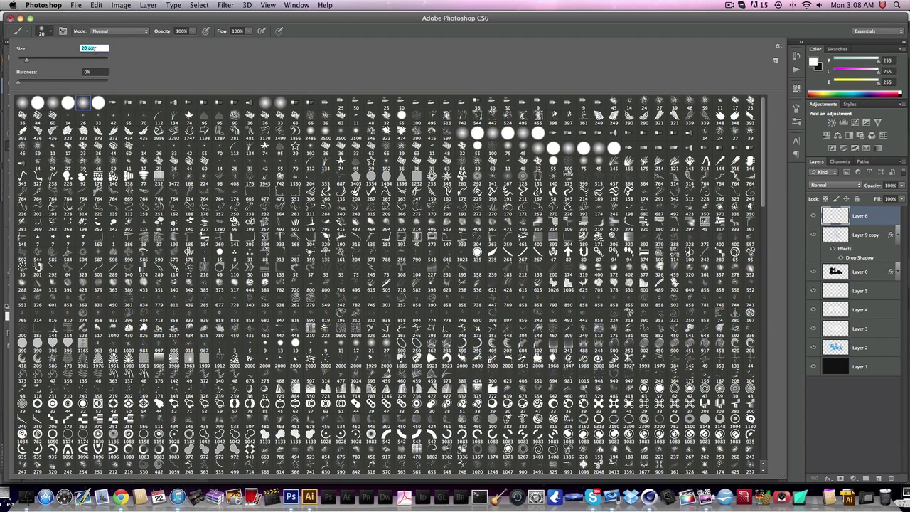
type("50")
key("Return")
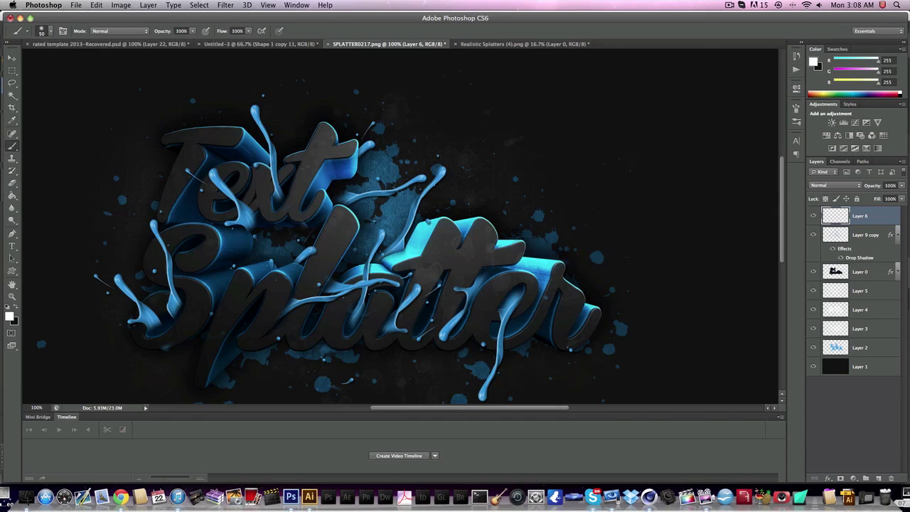
Paint soft white glow dots on Layer 6 over the rounded tips of the blue splatters across both words
left_click(255, 110)
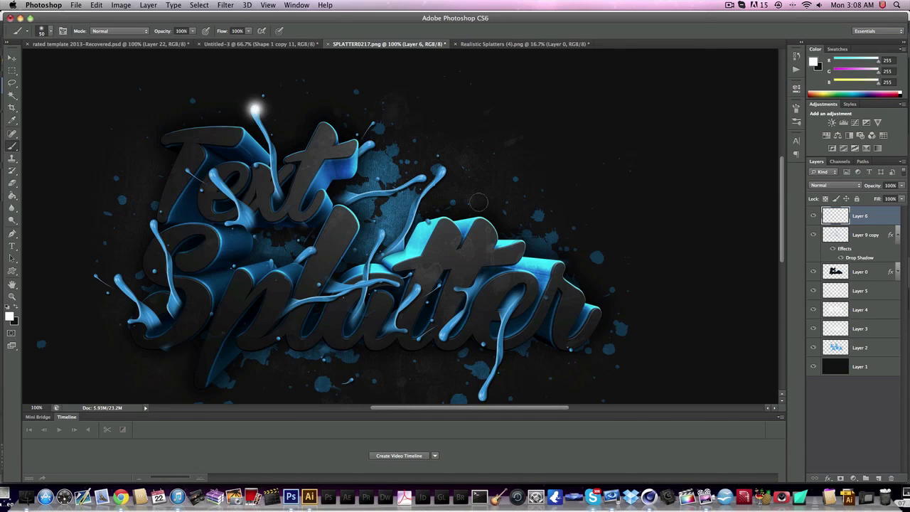
left_click(371, 145)
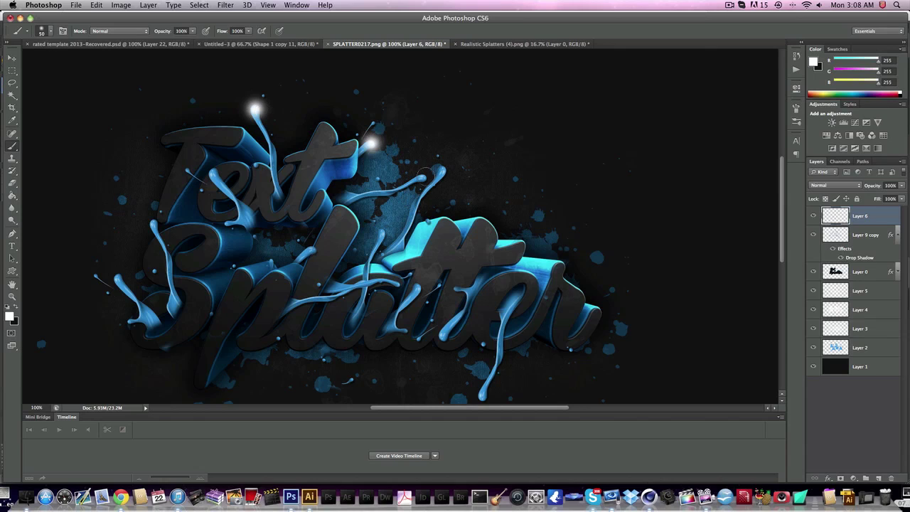
left_click(424, 175)
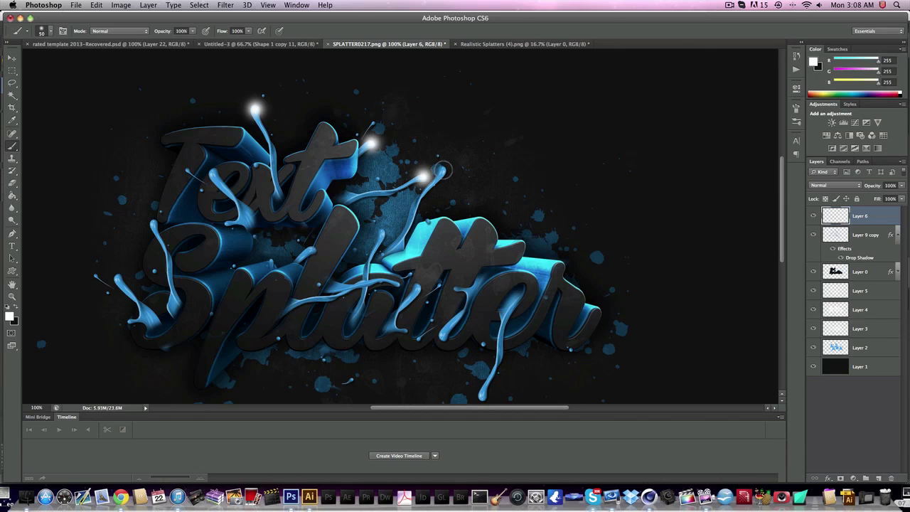
left_click(443, 169)
left_click(381, 232)
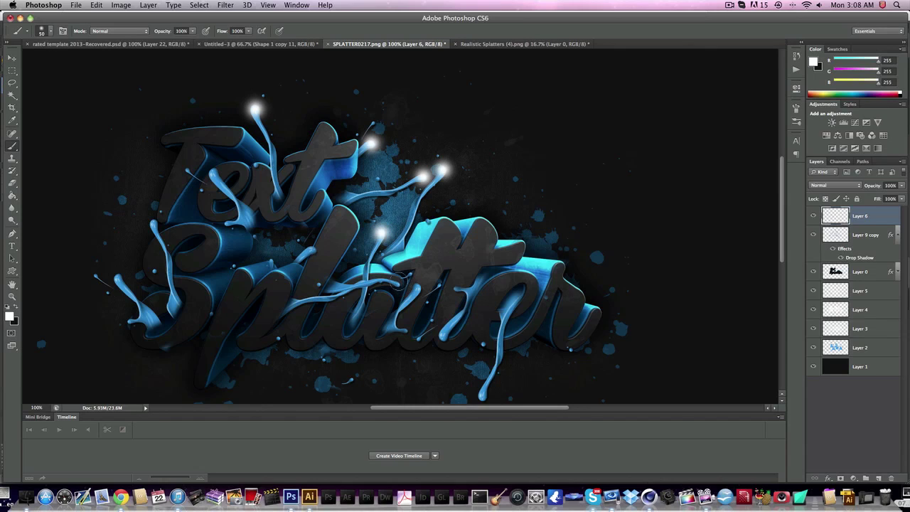
left_click(399, 284)
left_click(417, 285)
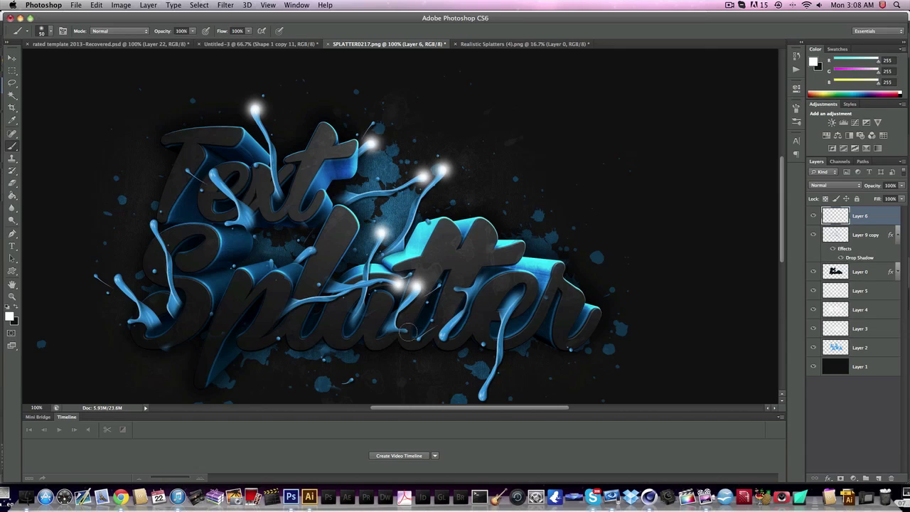
left_click(408, 331)
left_click(444, 338)
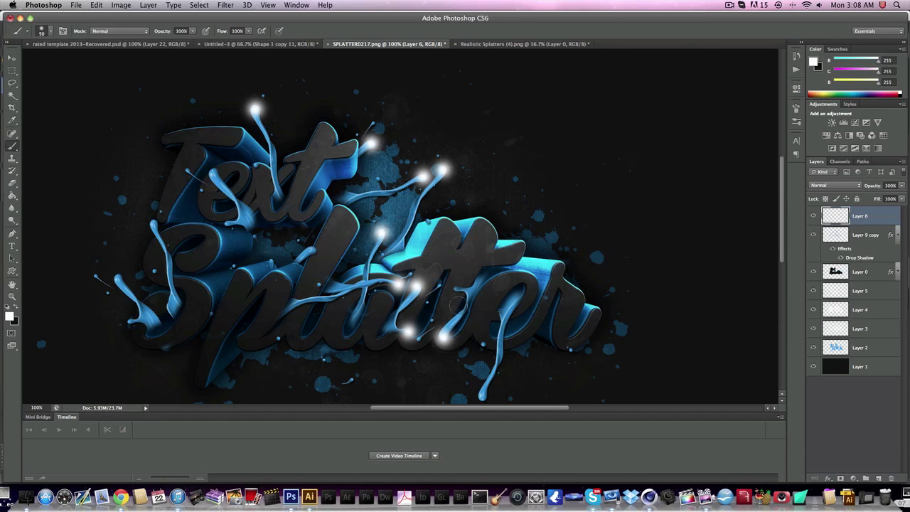
left_click(483, 394)
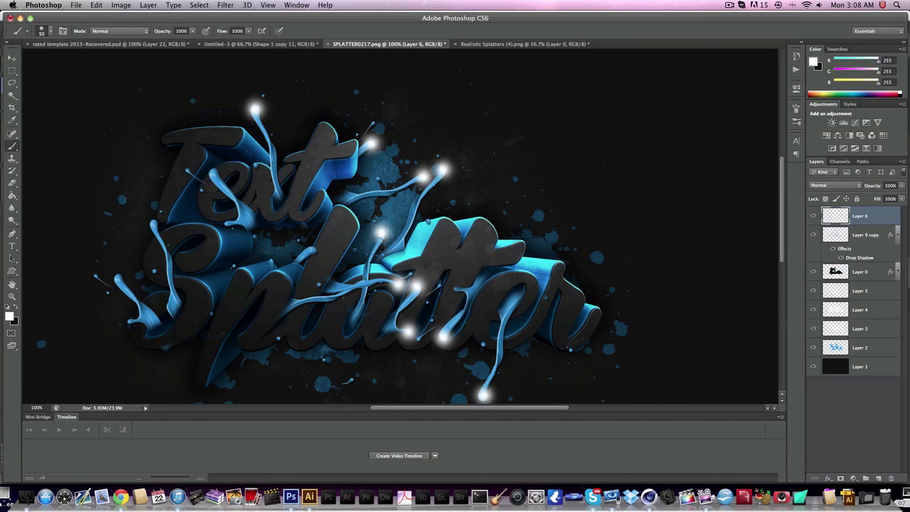
left_click(310, 249)
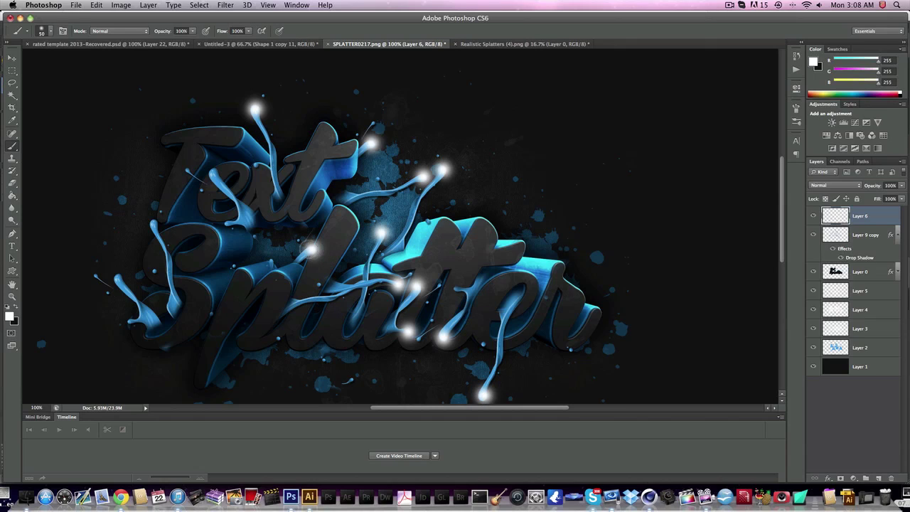
left_click(151, 223)
left_click(118, 276)
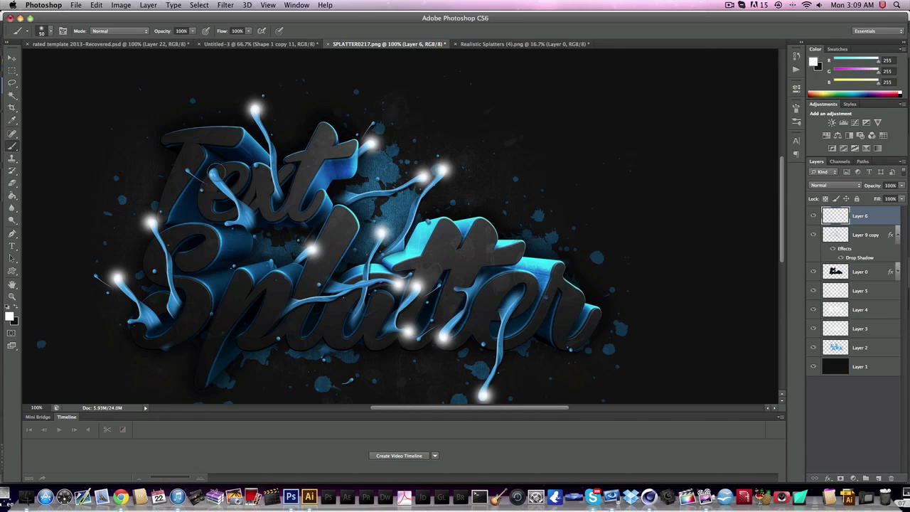
left_click(216, 172)
left_click(228, 225)
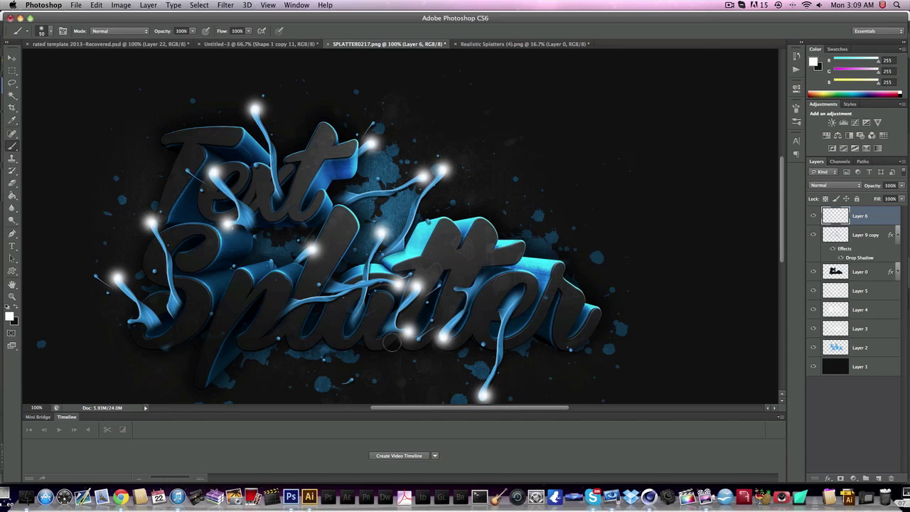
left_click(127, 321)
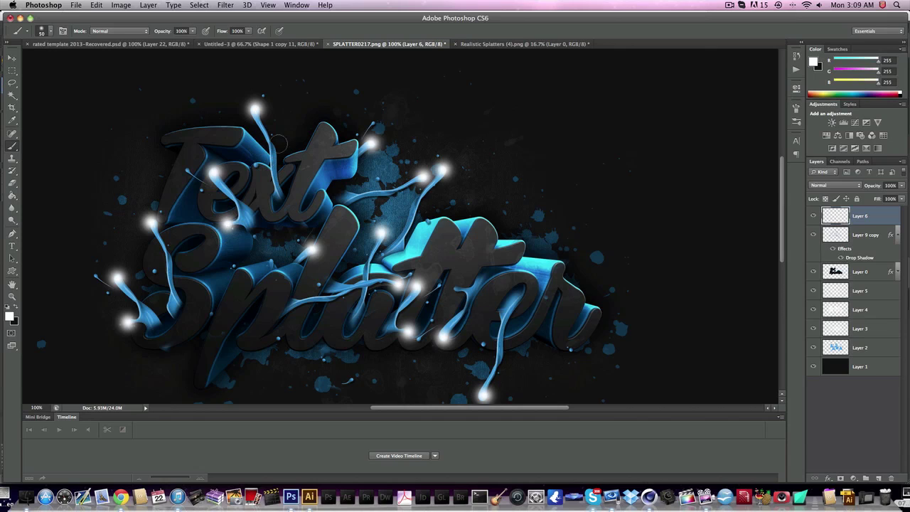
Set the blend mode of Layer 6 to Overlay
left_click(830, 185)
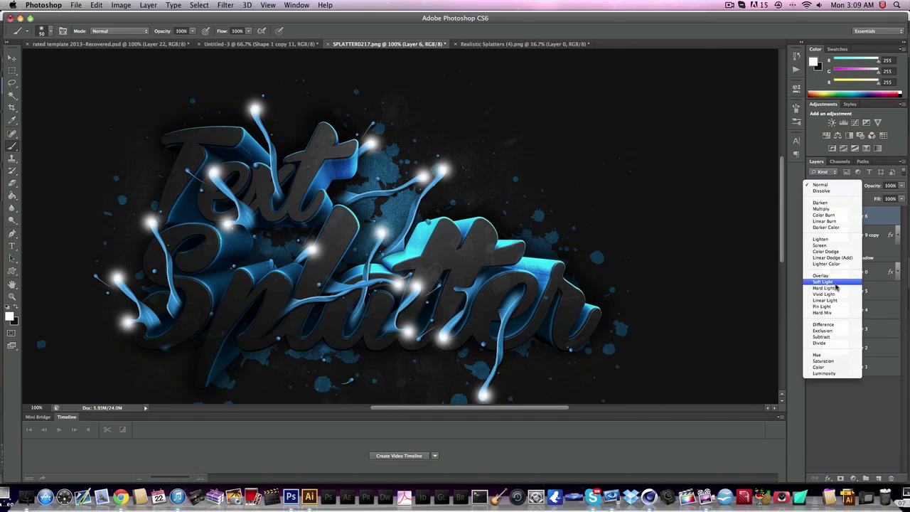
left_click(830, 185)
left_click(830, 185)
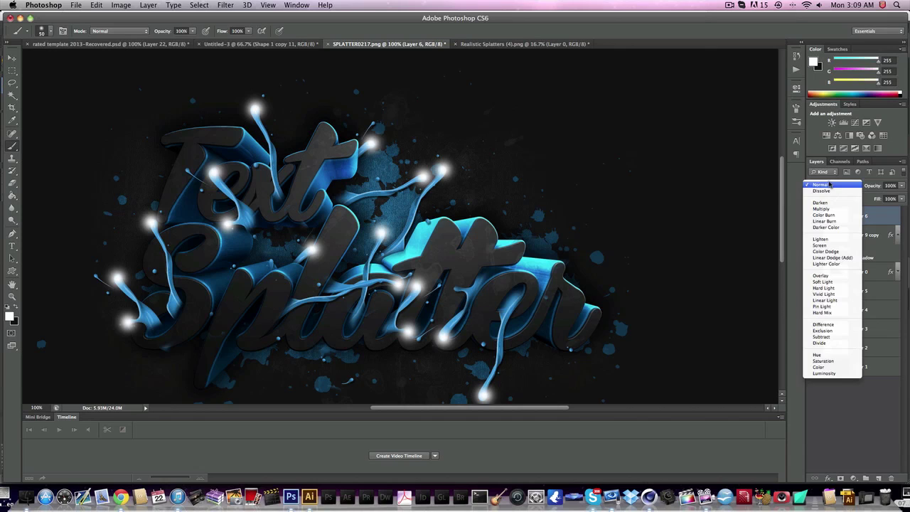
left_click(831, 276)
Add a Curves adjustment layer above Layer 6, lowering the shadows and slightly raising the highlights
scroll(509, 281, "down", 3)
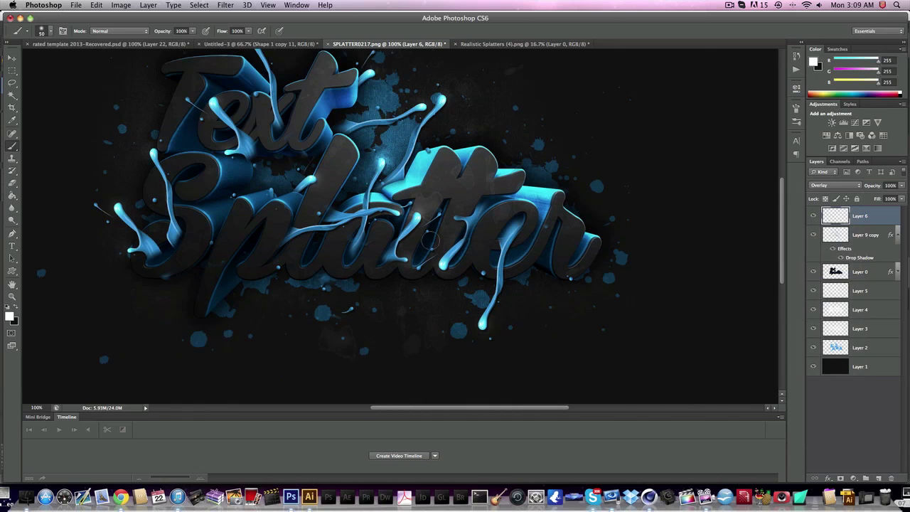
scroll(356, 171, "up", 5)
scroll(320, 167, "left", 4)
scroll(286, 162, "up", 4)
scroll(286, 162, "left", 4)
key("v")
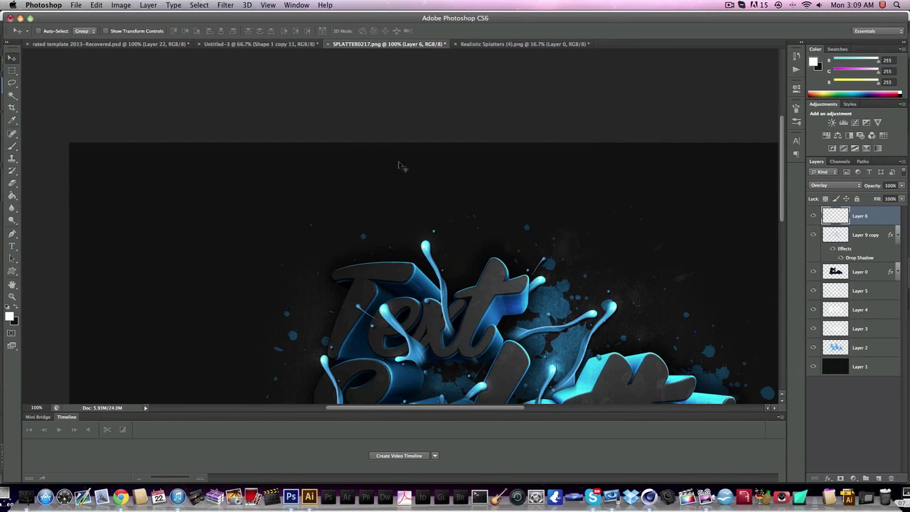
left_click(900, 104)
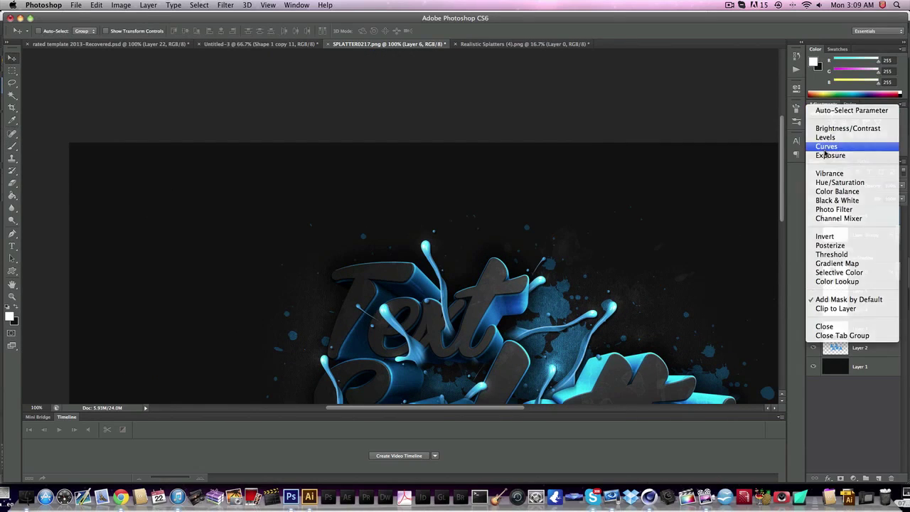
left_click(825, 143)
left_click_drag(710, 201, 699, 210)
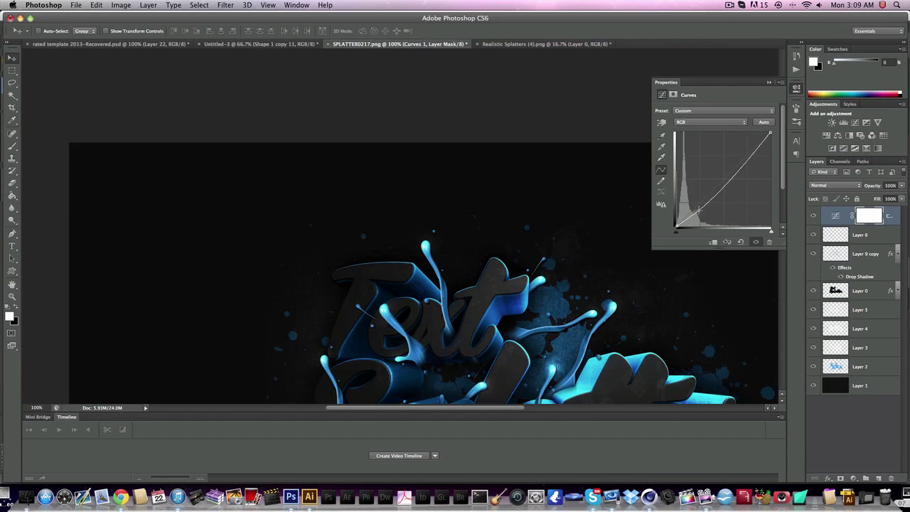
left_click_drag(757, 150, 756, 146)
left_click(795, 90)
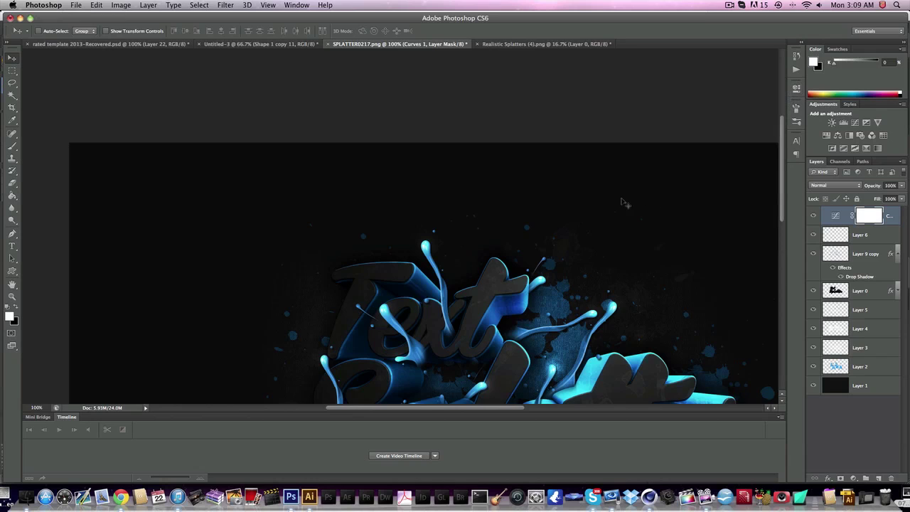
Add a Photo Filter adjustment layer above the Curves layer and change its filter color to light blue
scroll(633, 210, "down", 5)
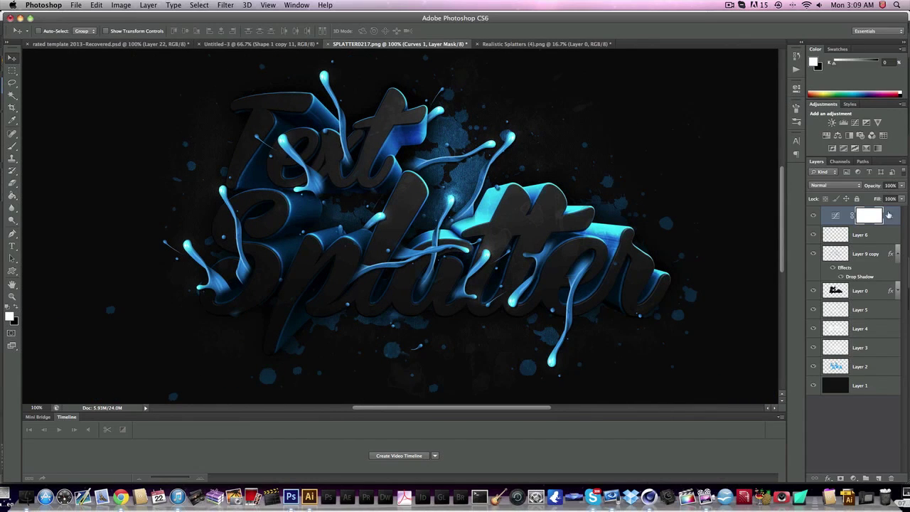
left_click(903, 104)
left_click(840, 206)
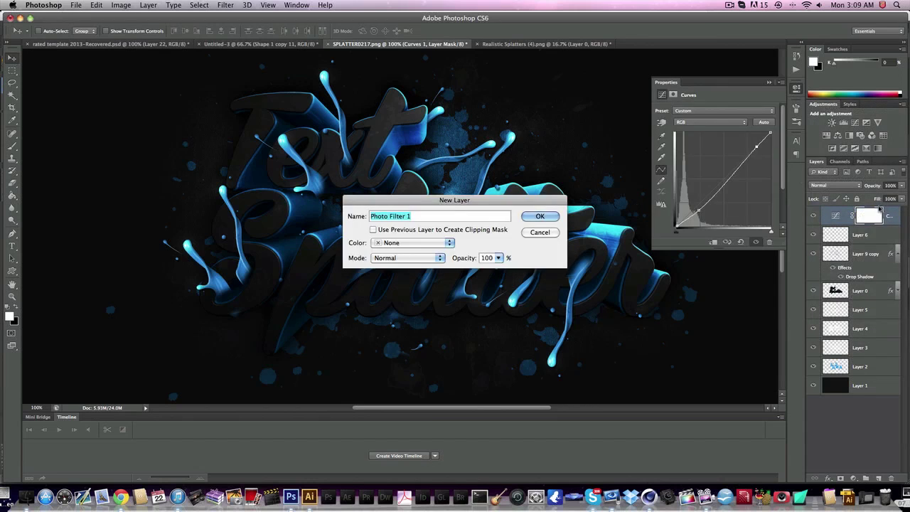
key("Return")
left_click(686, 124)
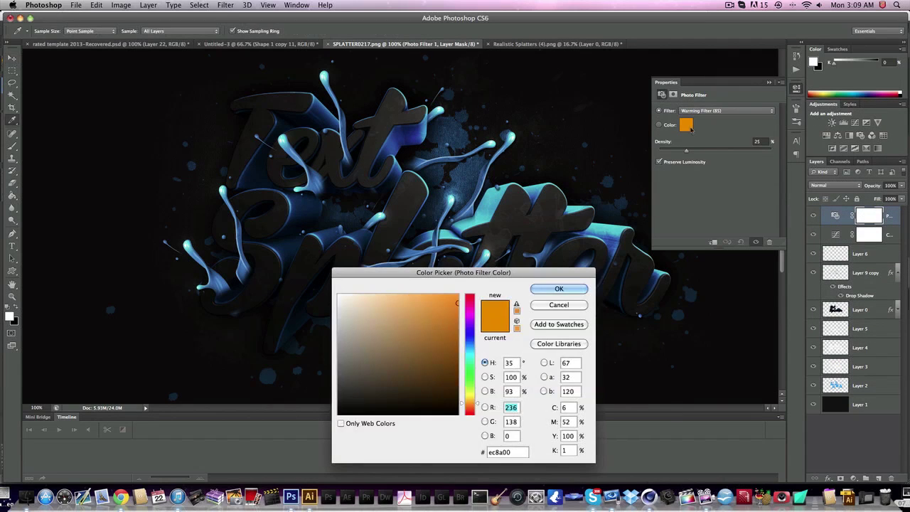
left_click(470, 352)
left_click(559, 288)
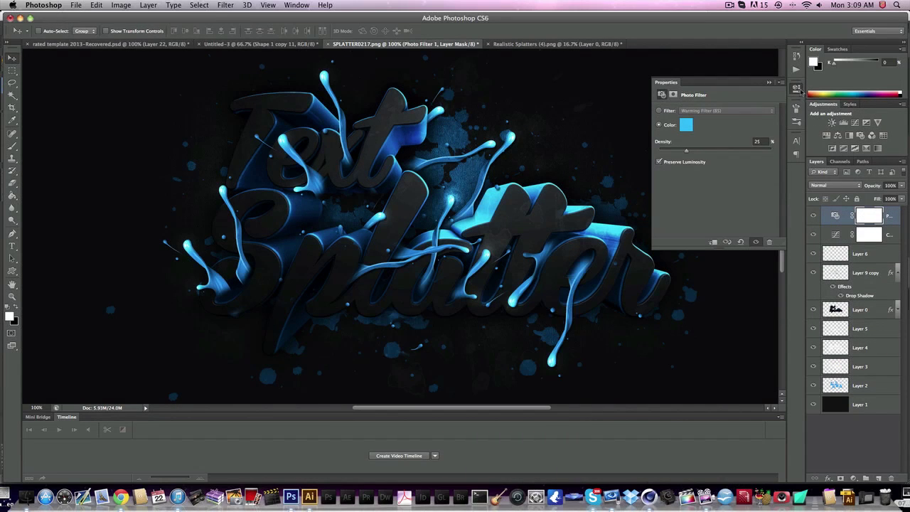
left_click(800, 90)
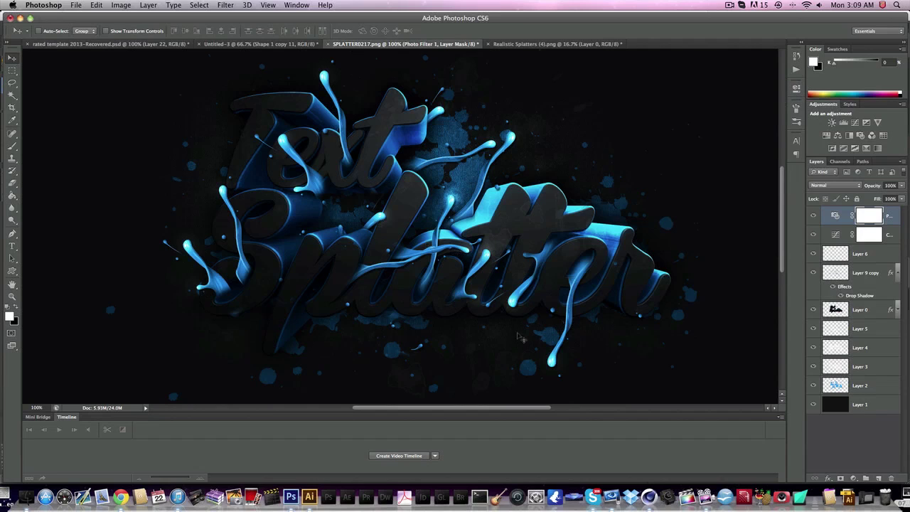
Zoom out to 66.7% to view the whole finished lettering design
left_click(46, 408)
type("66.7")
key("Return")
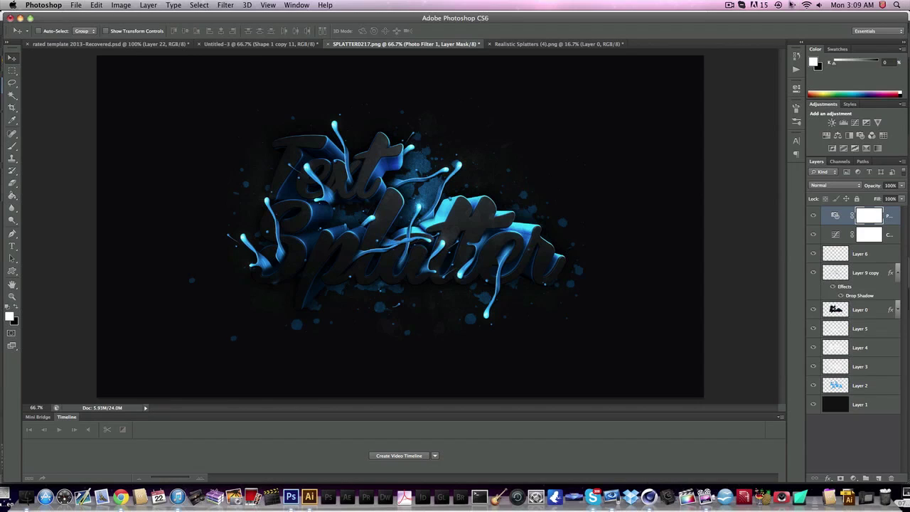
left_click(733, 5)
left_click(734, 5)
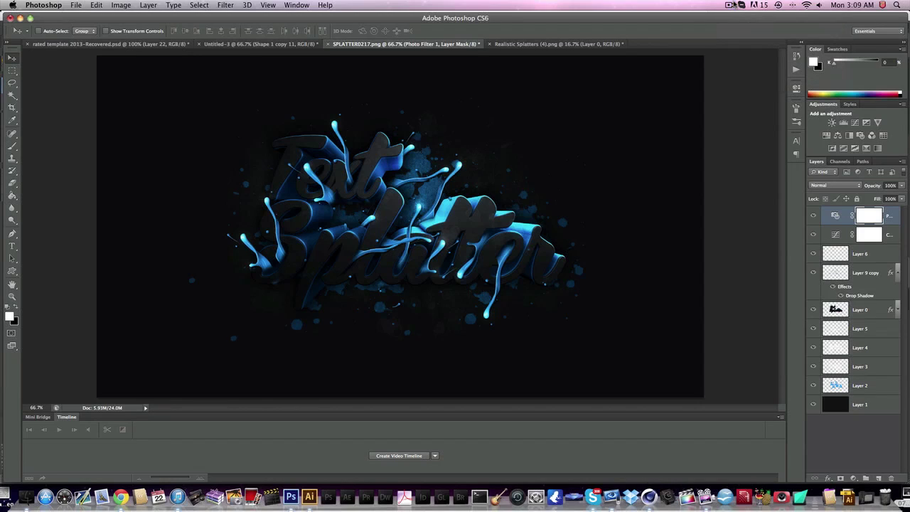